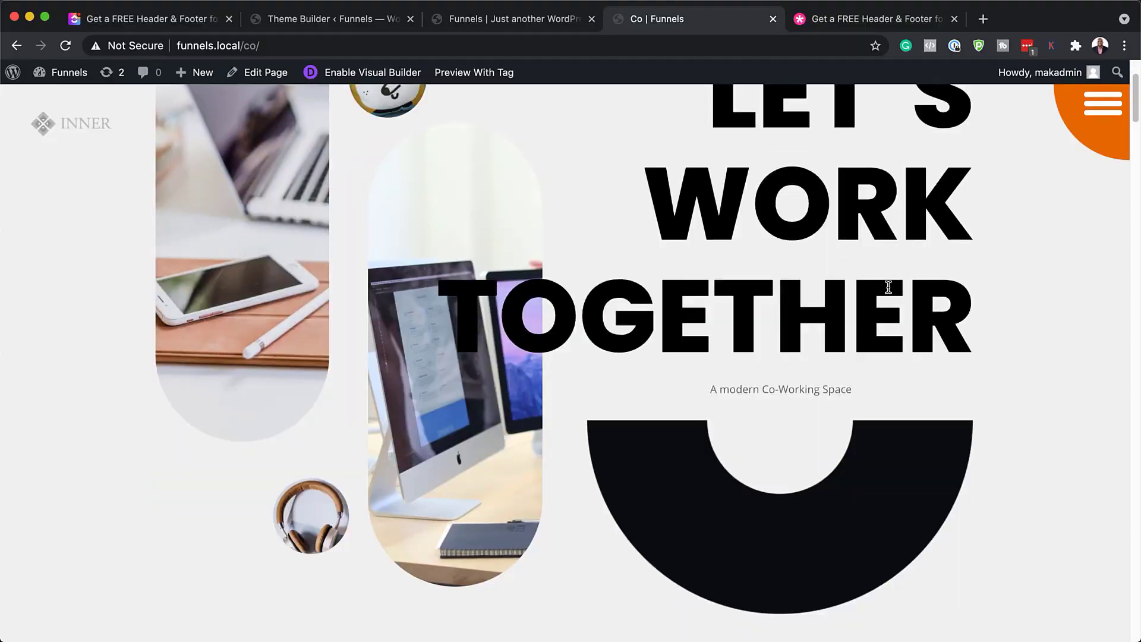
# Scroll through the Co-working landing page to the bottom, then return to the top
pyautogui.scroll(-15, 890, 291)
pyautogui.scroll(-20, 889, 292)
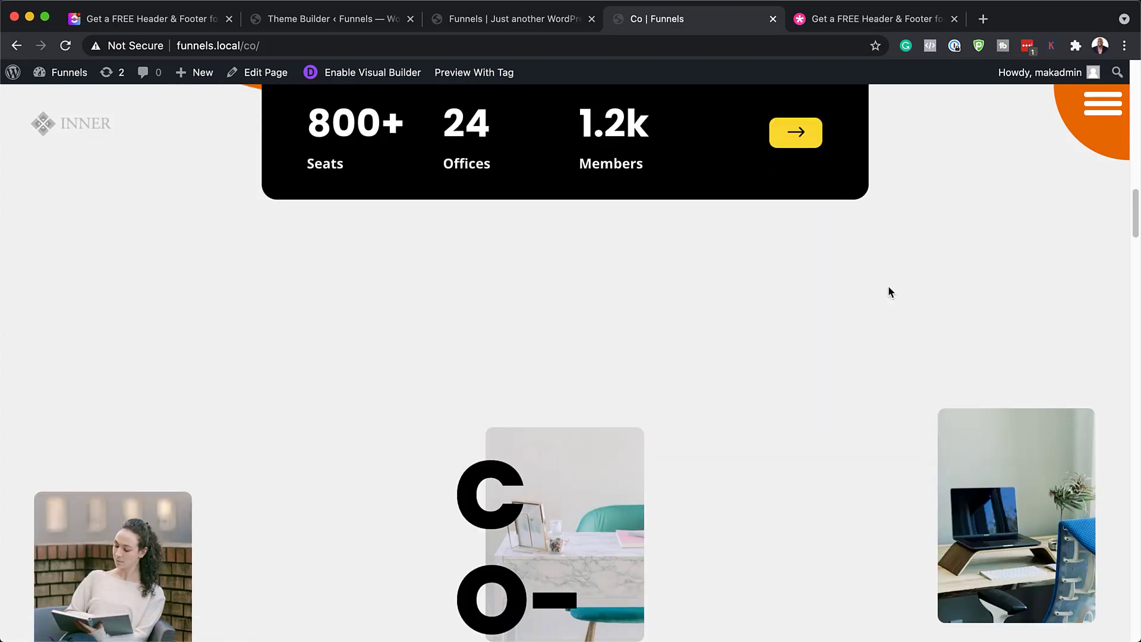
pyautogui.scroll(-20, 888, 286)
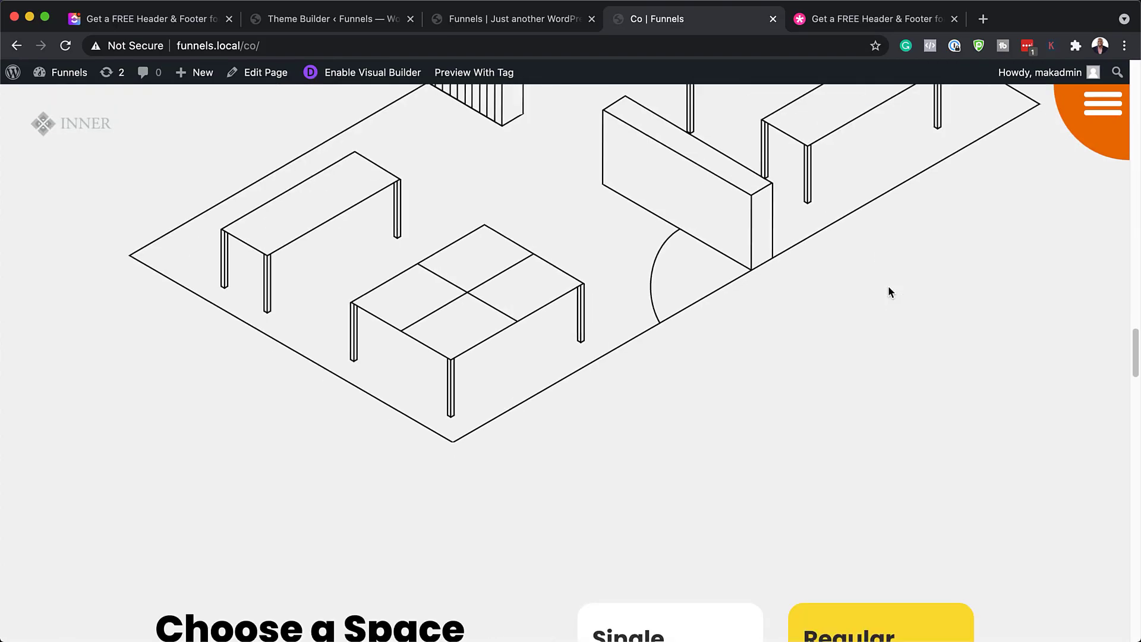
pyautogui.scroll(-15, 889, 286)
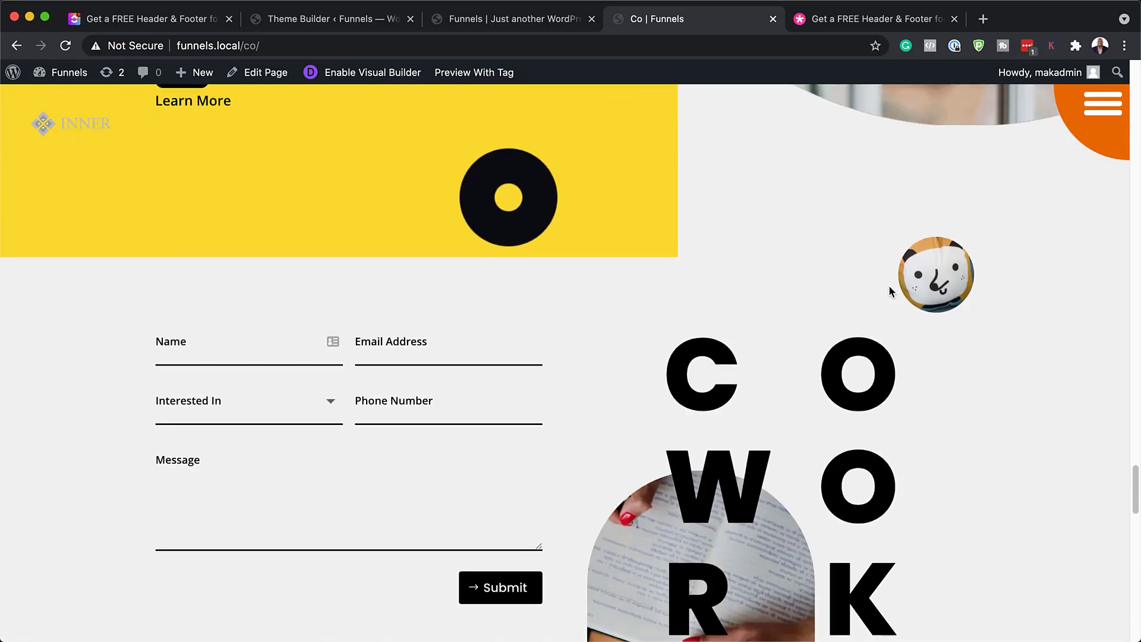
pyautogui.press('Home')
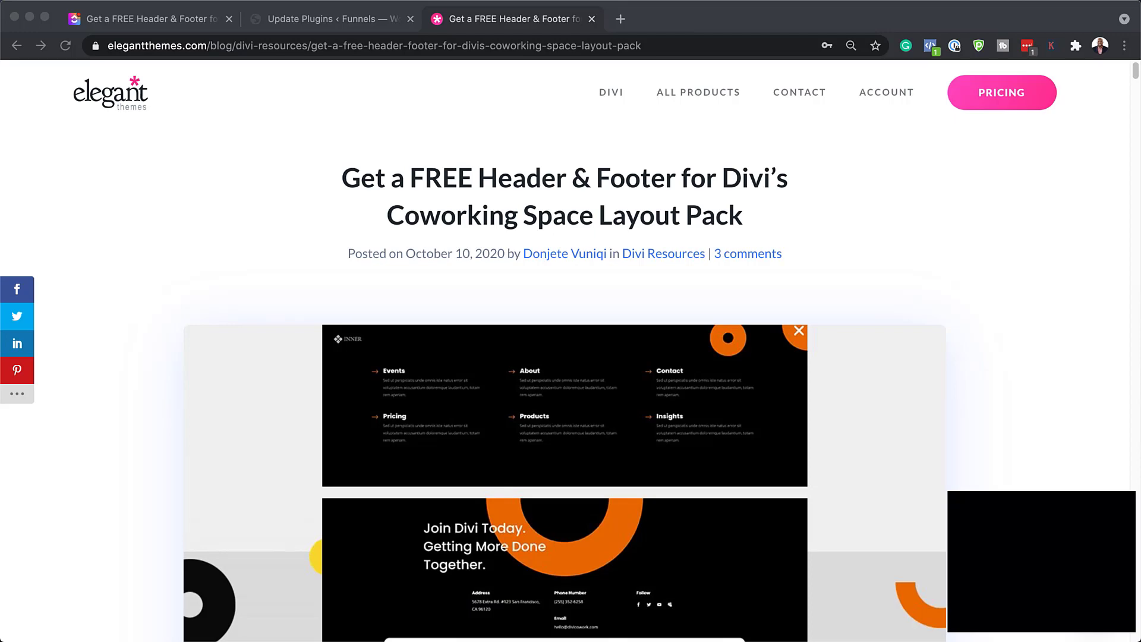
# Request the free Coworking header & footer zip with an email address and show it in Finder
pyautogui.scroll(-10, 856, 555)
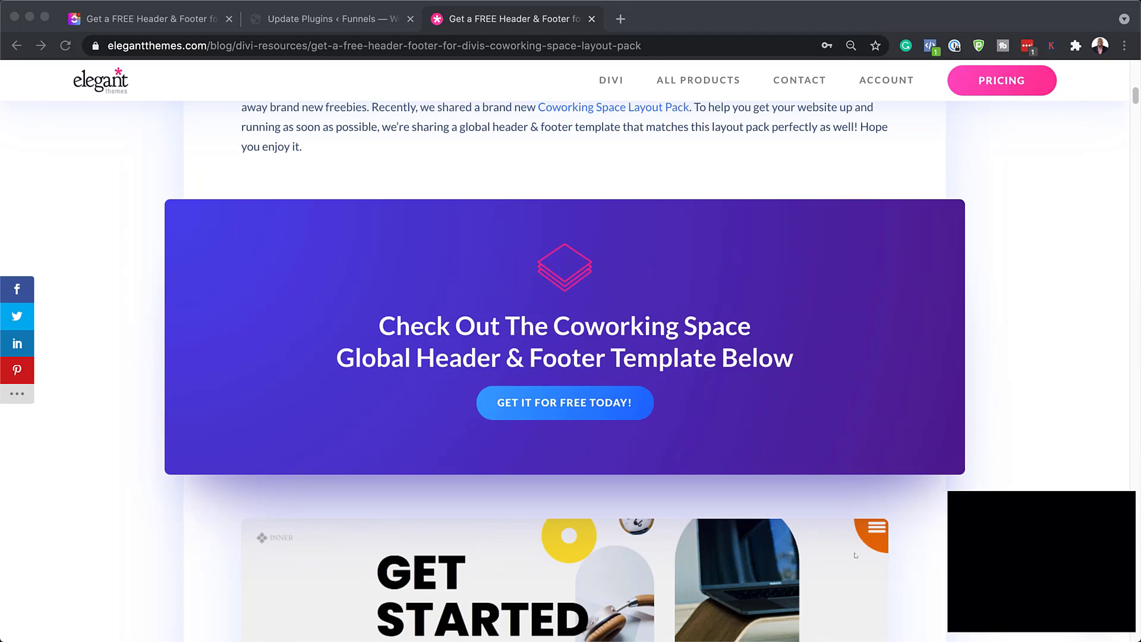
pyautogui.click(574, 404)
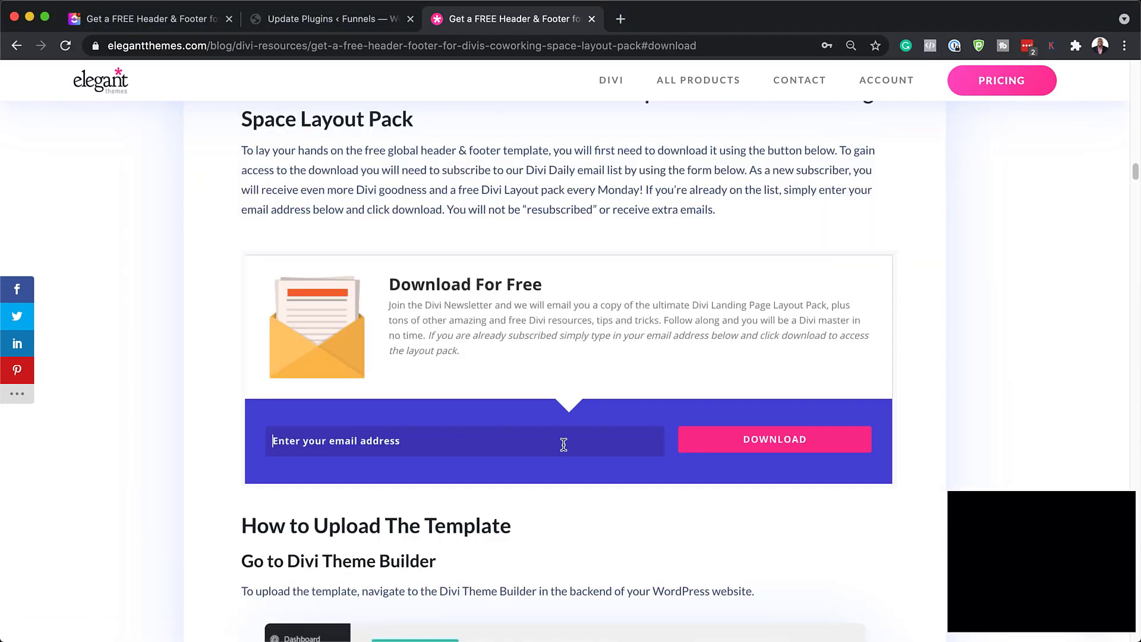
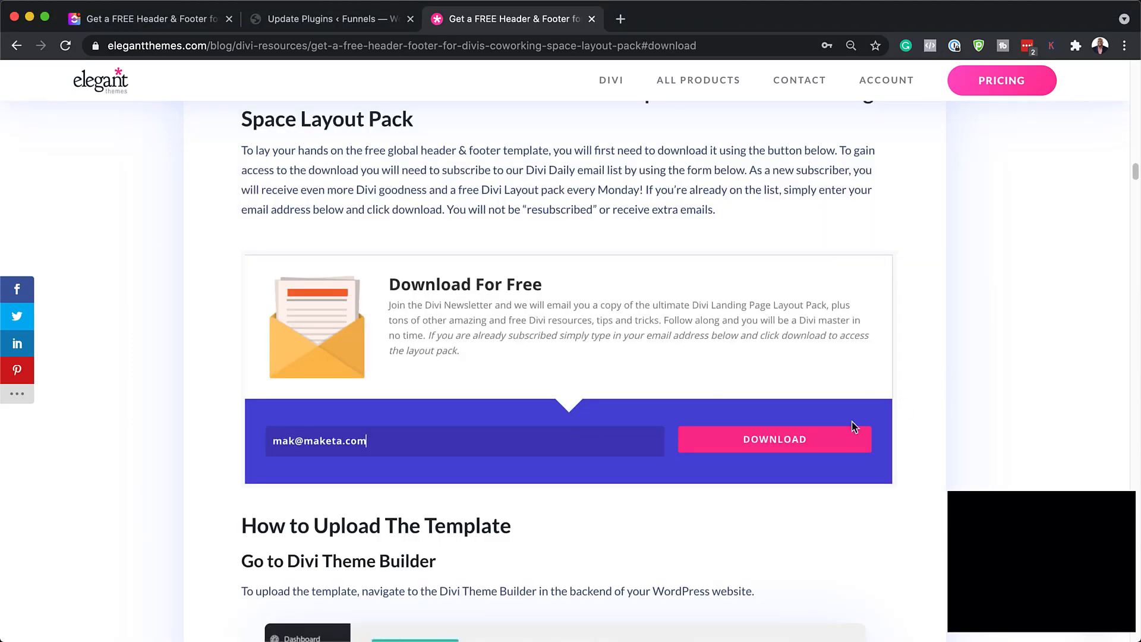
pyautogui.click(790, 439)
pyautogui.click(566, 247)
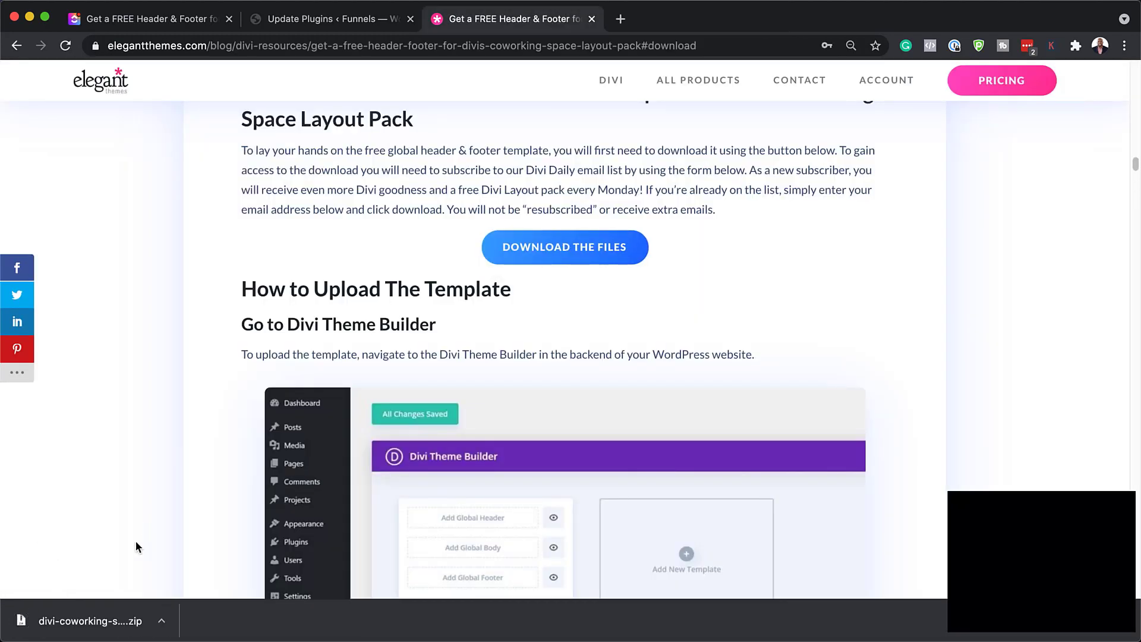
pyautogui.click(162, 623)
pyautogui.click(182, 605)
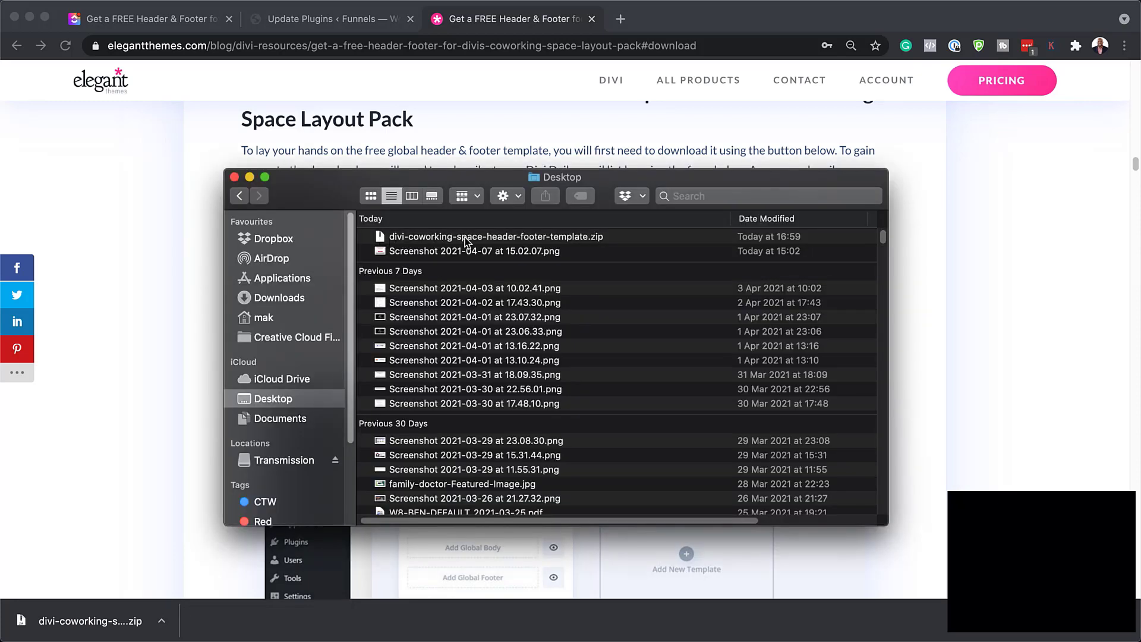
# Extract the template zip on the Desktop, open its folder, and move the Finder window aside
pyautogui.click(383, 238)
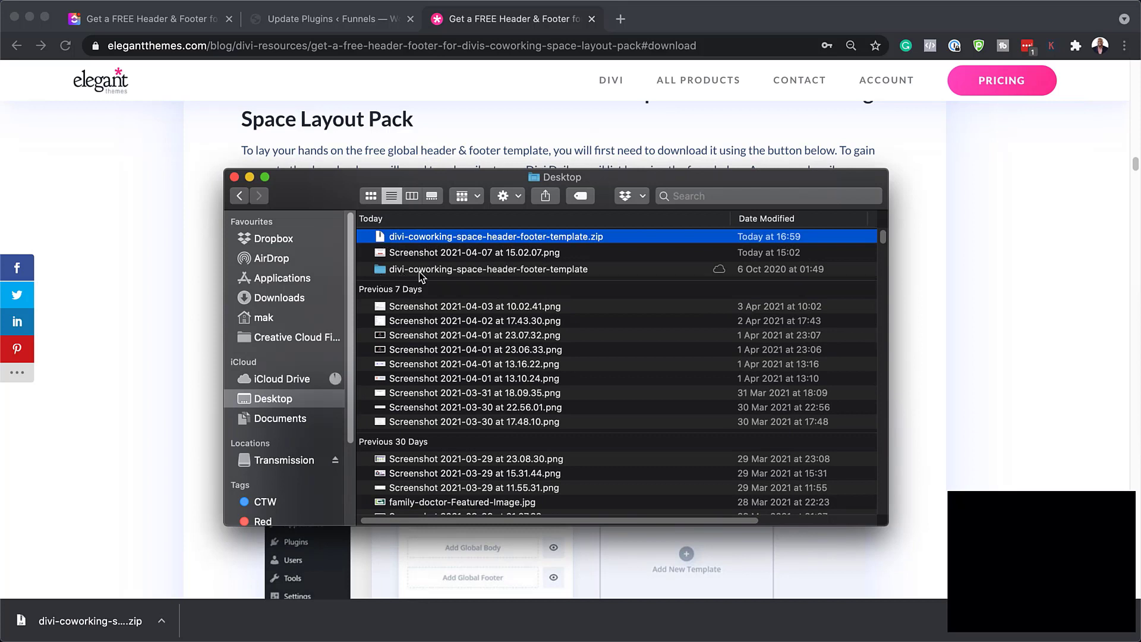
pyautogui.doubleClick(380, 237)
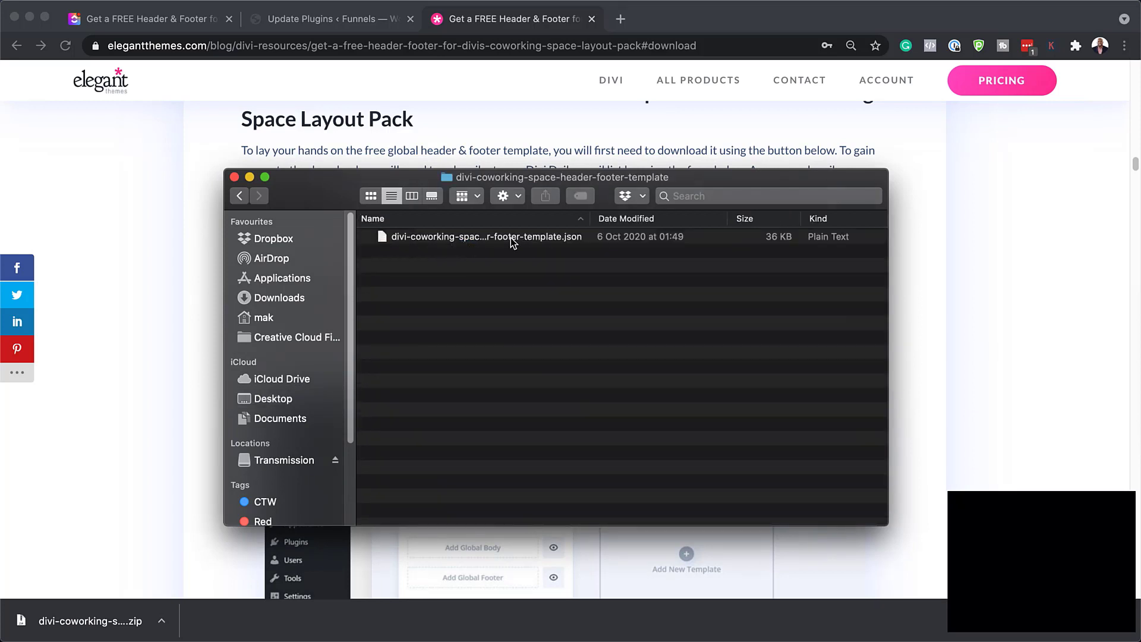
pyautogui.moveTo(313, 196); pyautogui.dragTo(1140, 208)
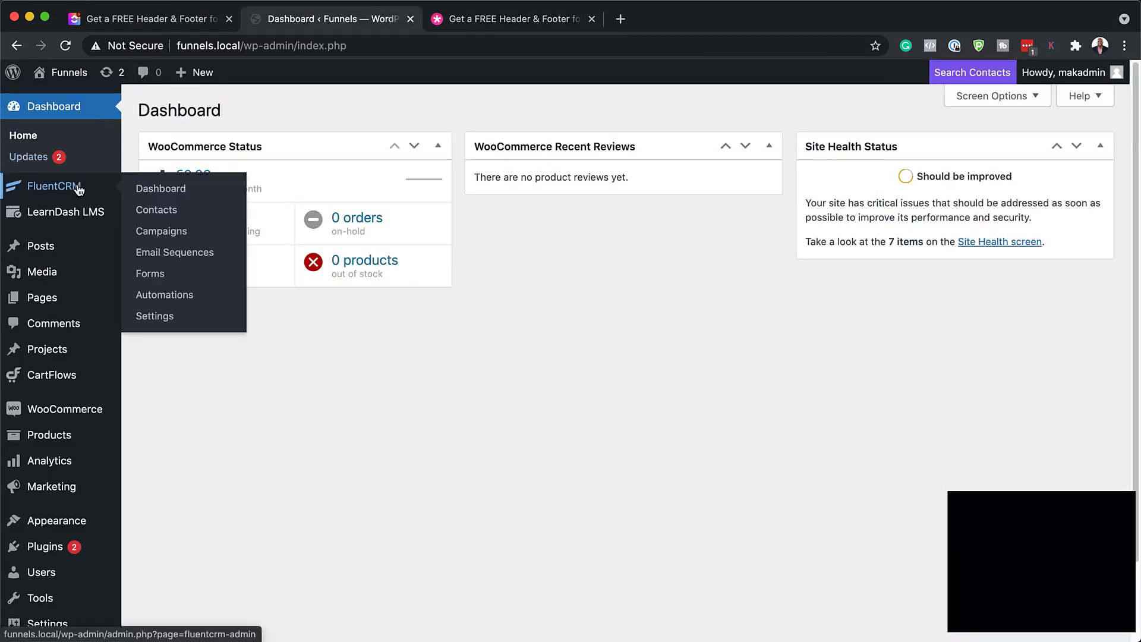
# Go to Divi > Theme Builder from the WordPress admin sidebar
pyautogui.moveTo(72, 248)
pyautogui.scroll(-3, 73, 249)
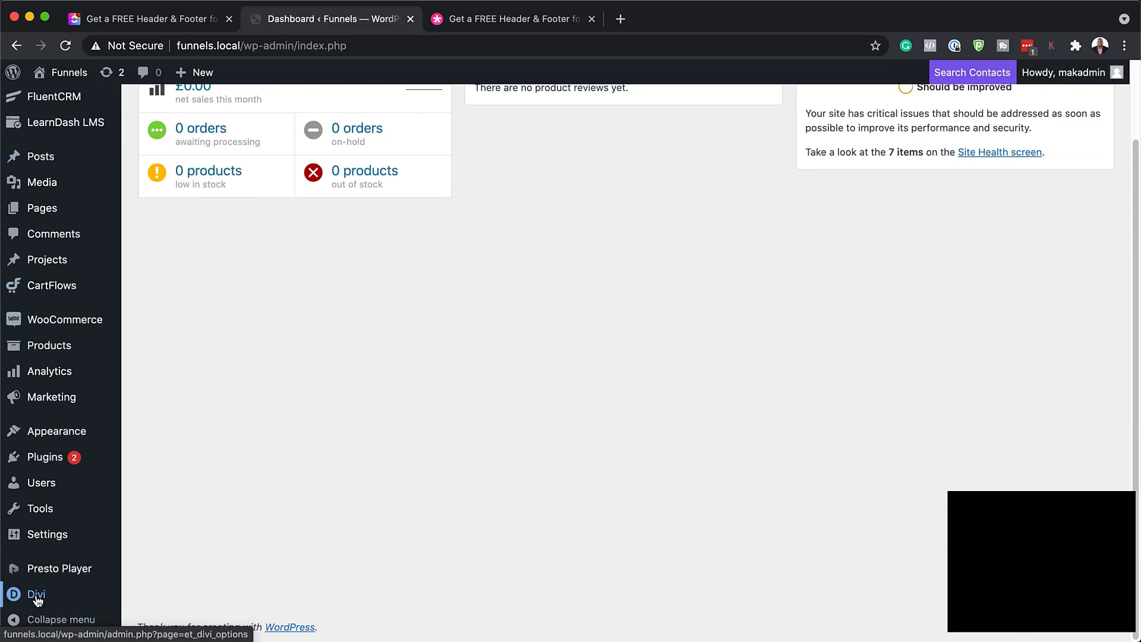
pyautogui.moveTo(45, 599)
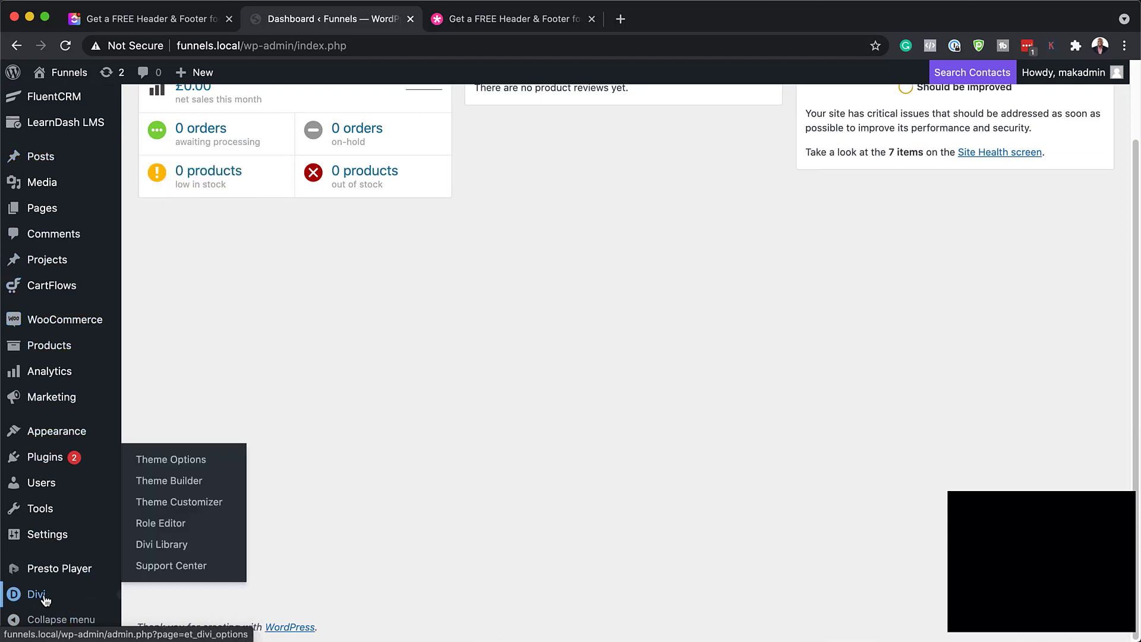
pyautogui.click(173, 484)
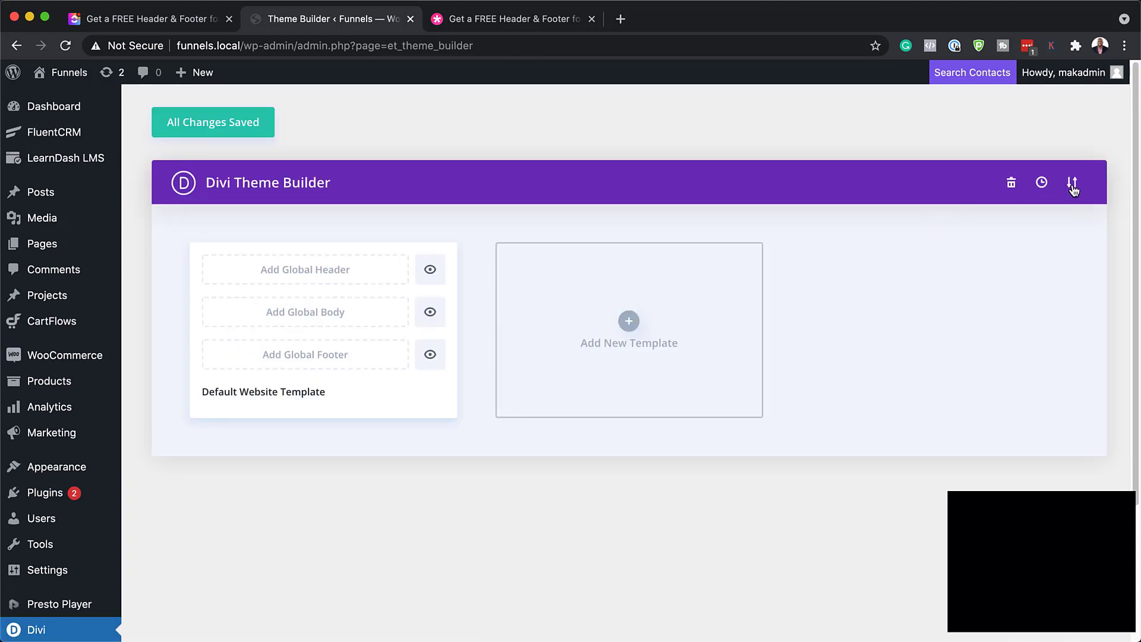
# Import the coworking header-footer JSON through Portability's Import tab into the Theme Builder
pyautogui.click(1073, 189)
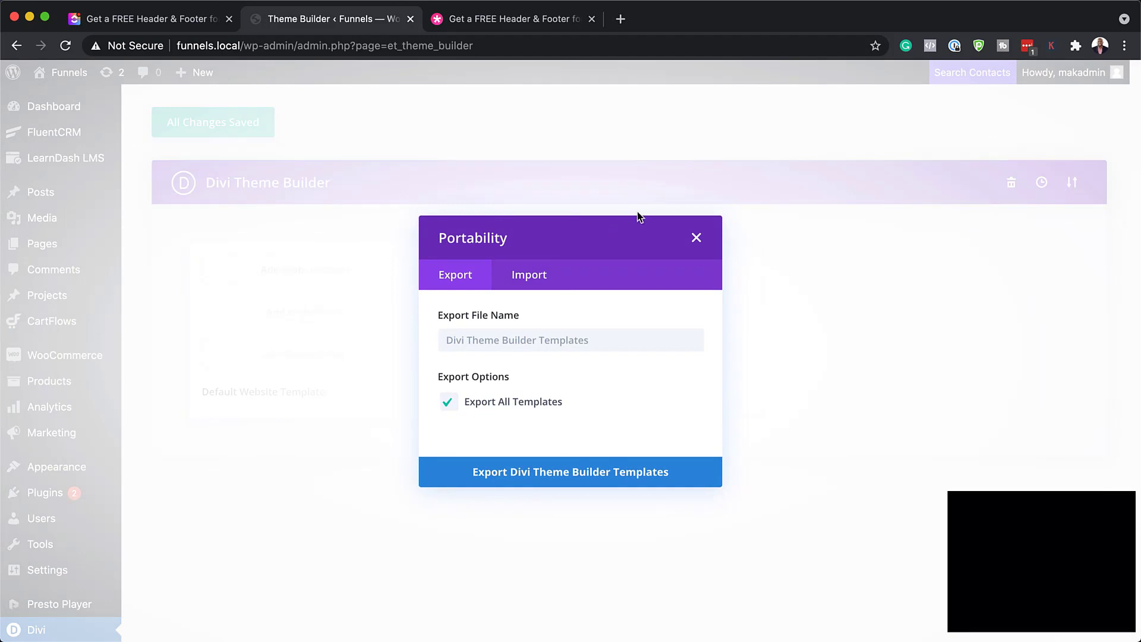
pyautogui.click(529, 275)
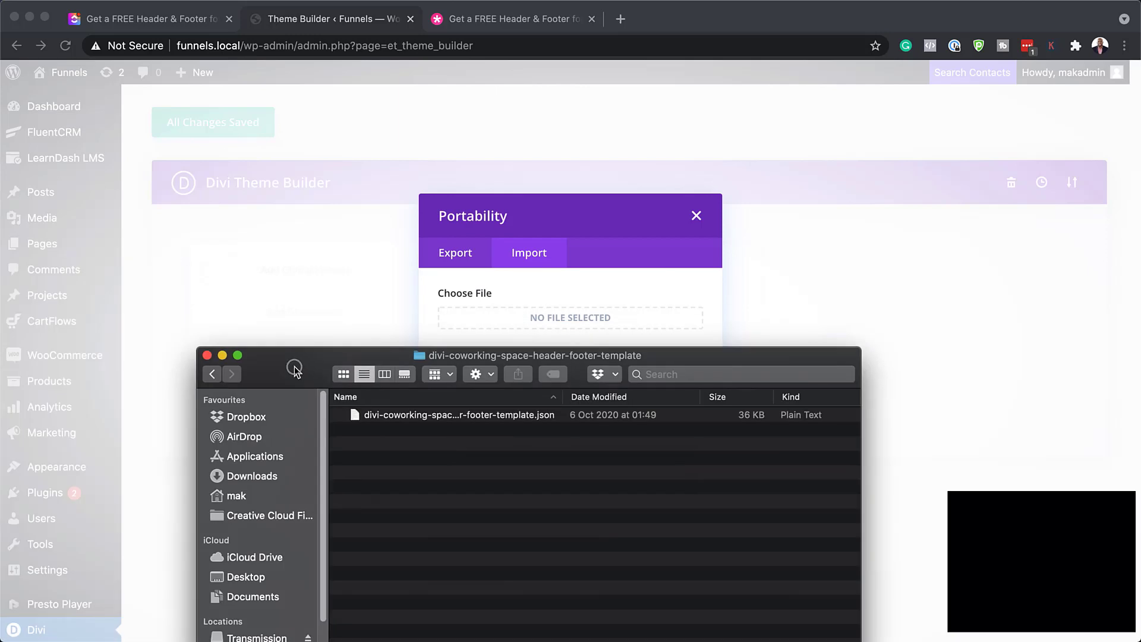
pyautogui.moveTo(290, 369); pyautogui.dragTo(105, 465)
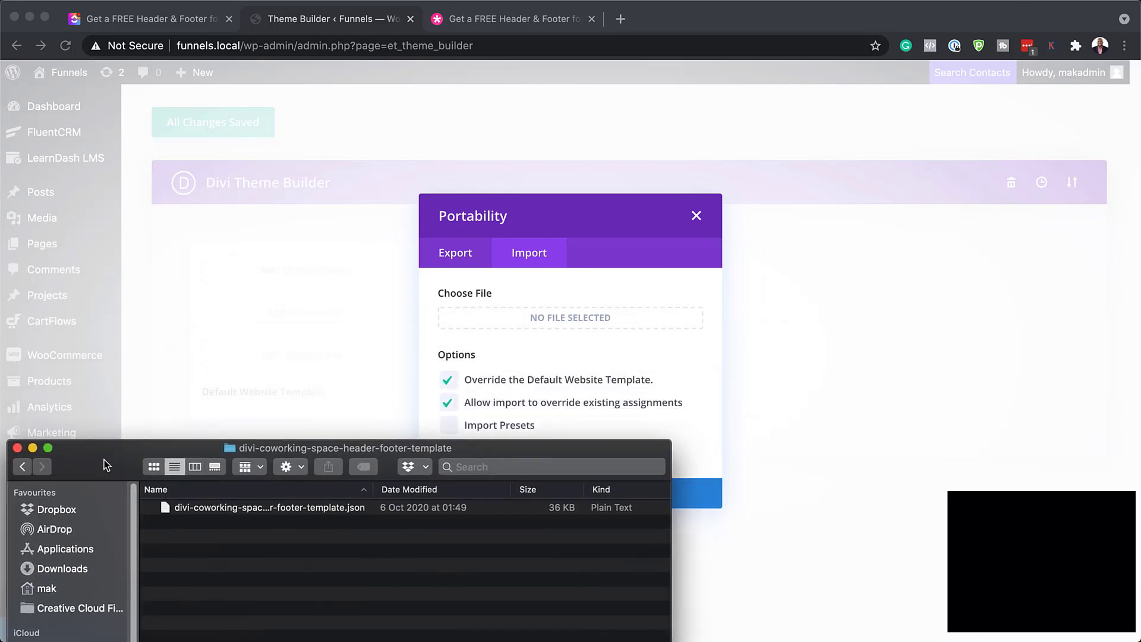
pyautogui.moveTo(165, 509); pyautogui.dragTo(488, 315)
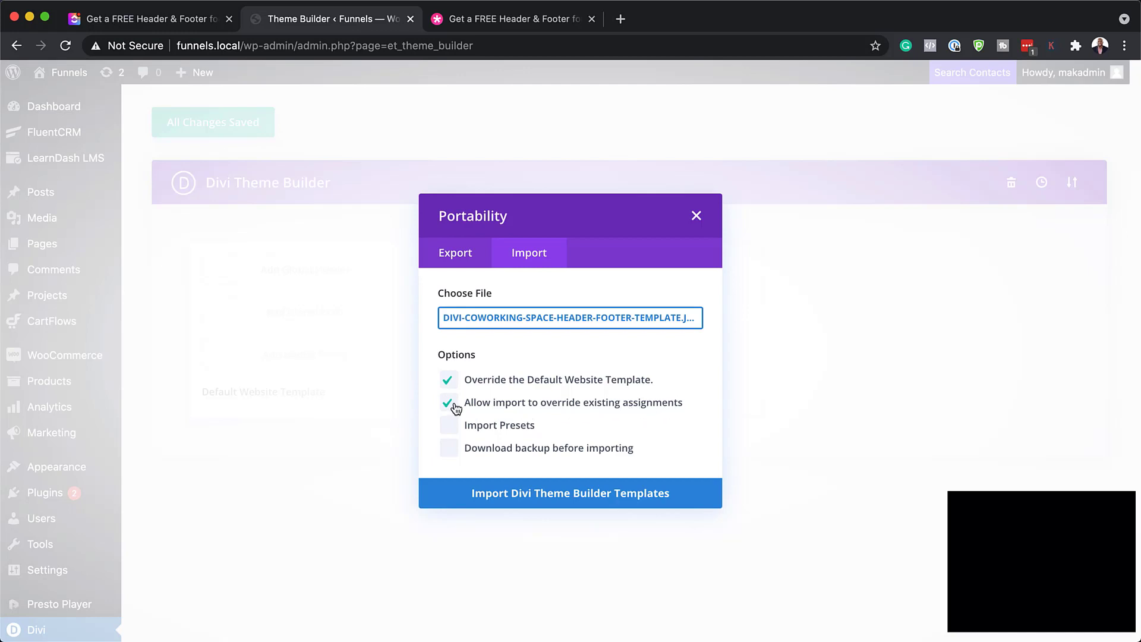
pyautogui.click(522, 499)
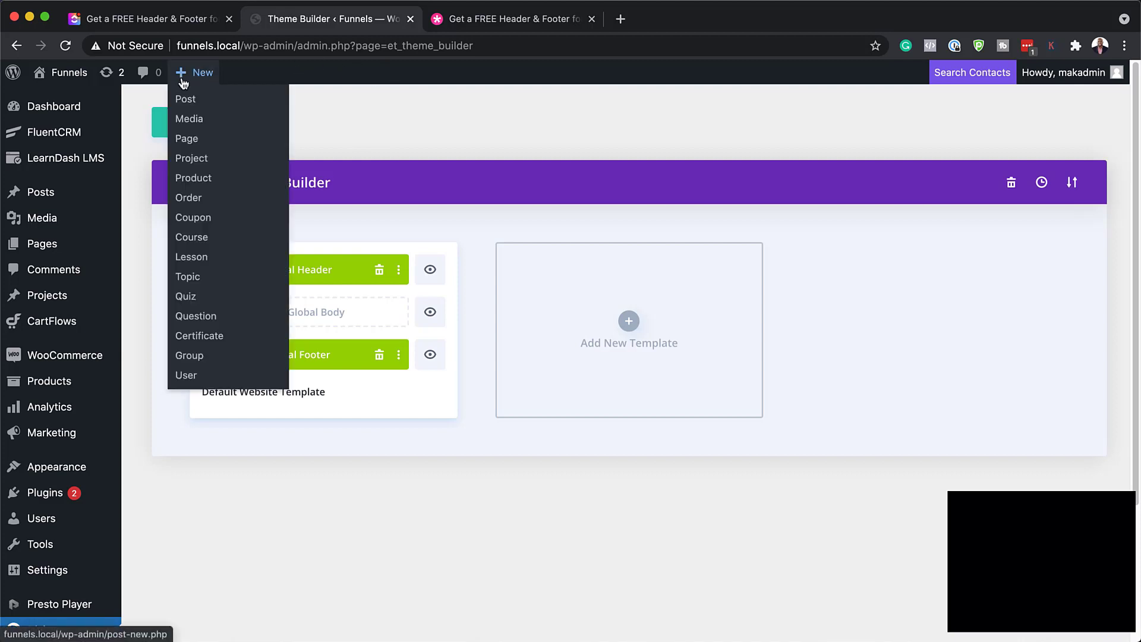
# Open the live site in a new tab and look over the front page
pyautogui.moveTo(79, 76)
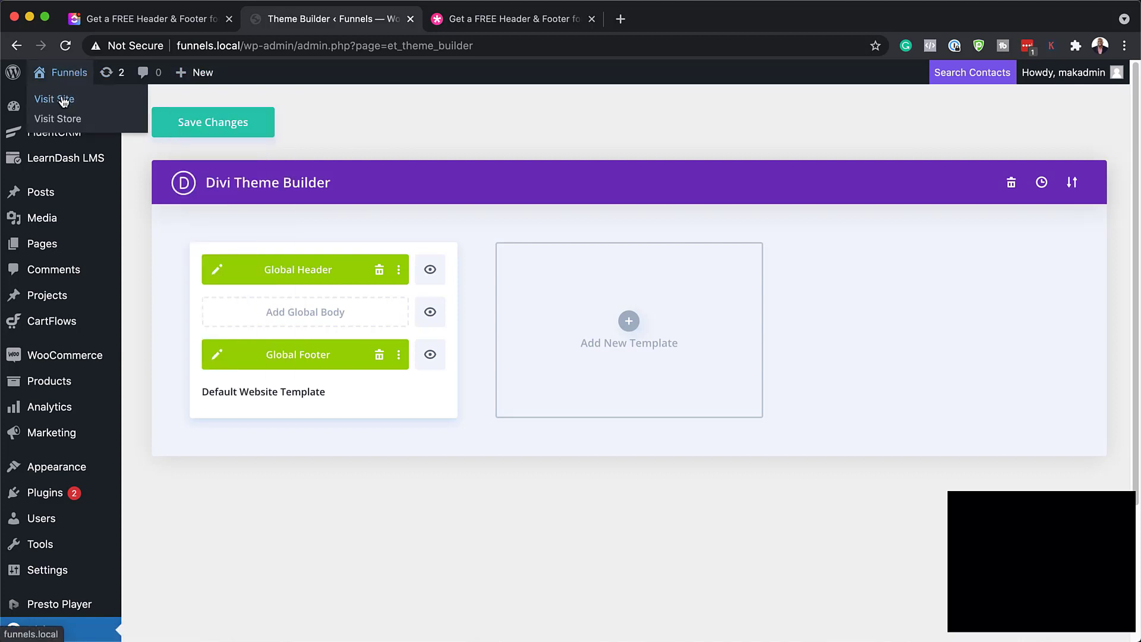
pyautogui.keyDown('super'); pyautogui.click(57, 99); pyautogui.keyUp('super')
pyautogui.click(551, 25)
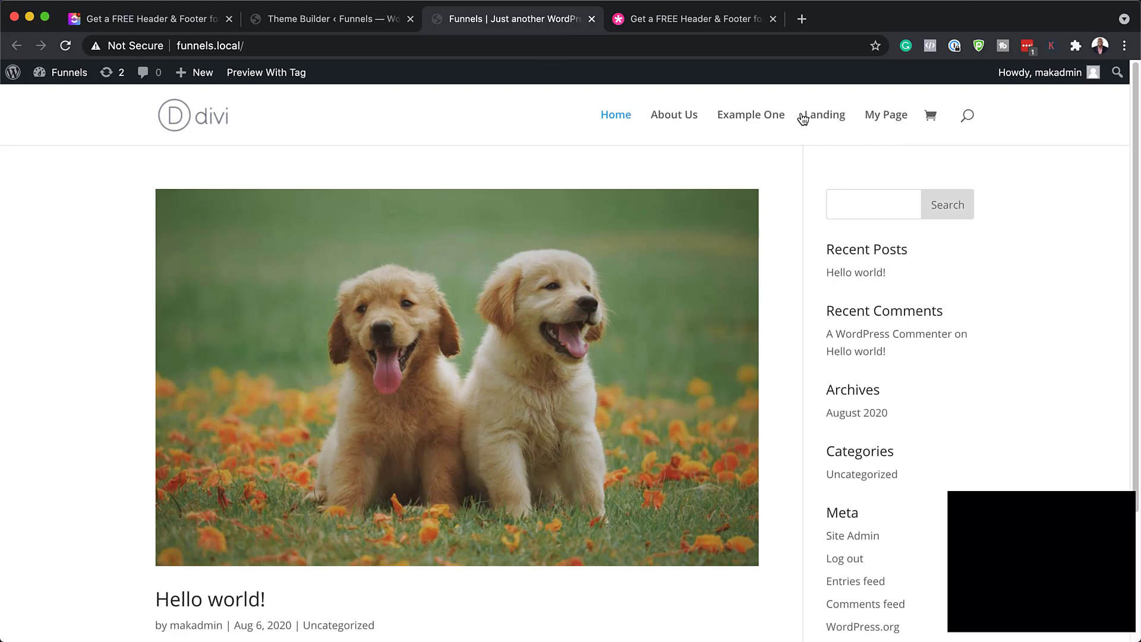
pyautogui.scroll(-3, 681, 316)
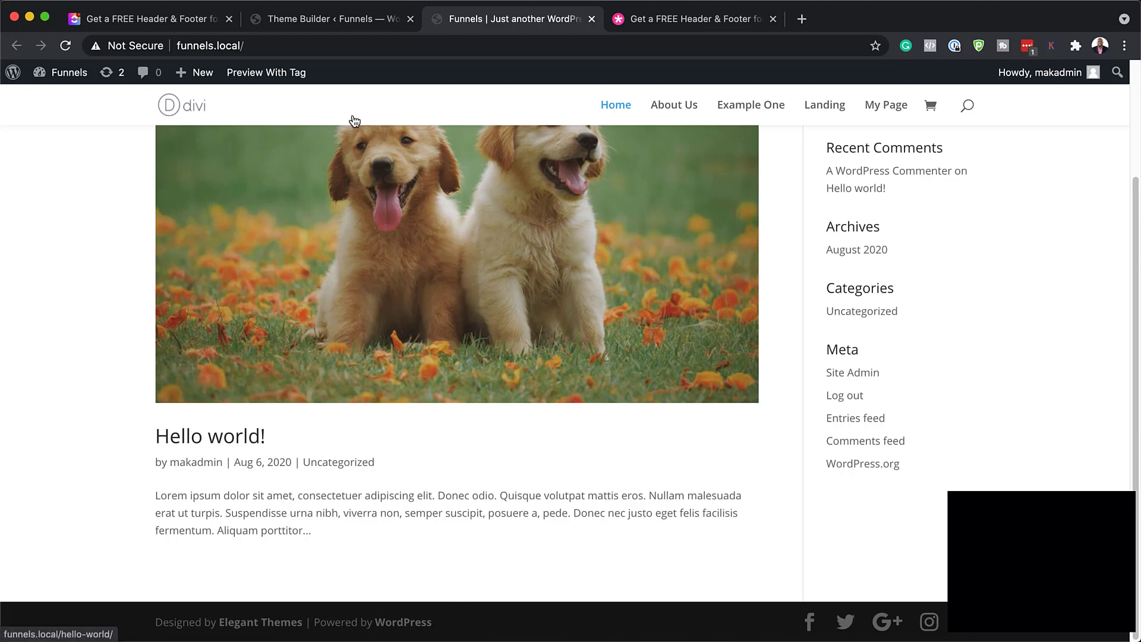
# Save the Theme Builder changes and reload the front page to show the INNER header
pyautogui.click(303, 19)
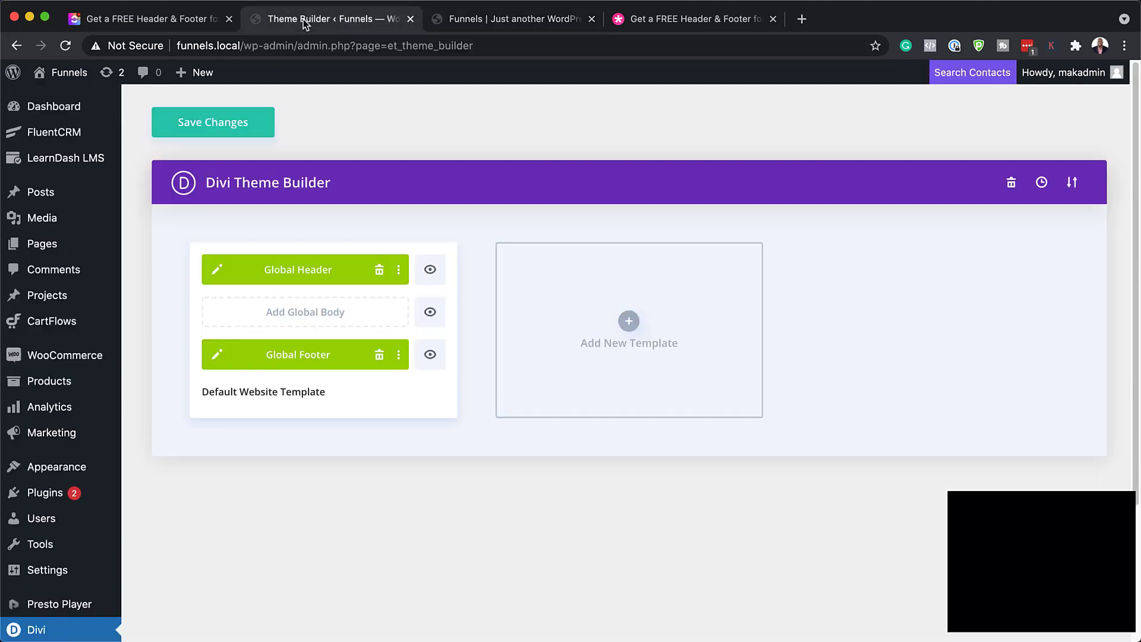
pyautogui.click(234, 129)
pyautogui.click(516, 19)
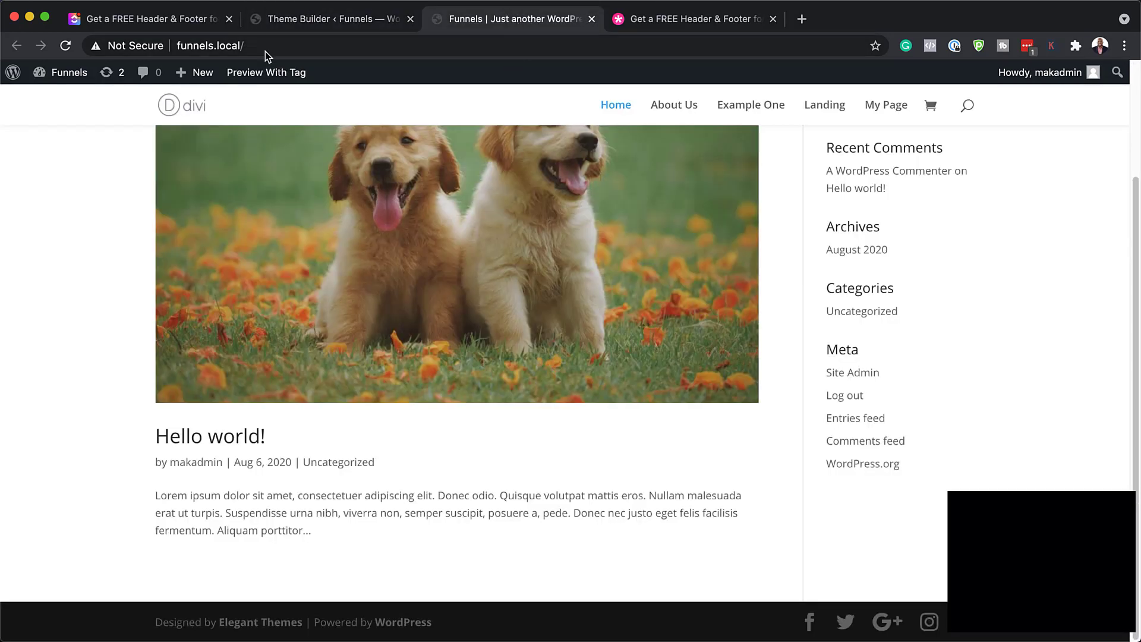
pyautogui.click(66, 47)
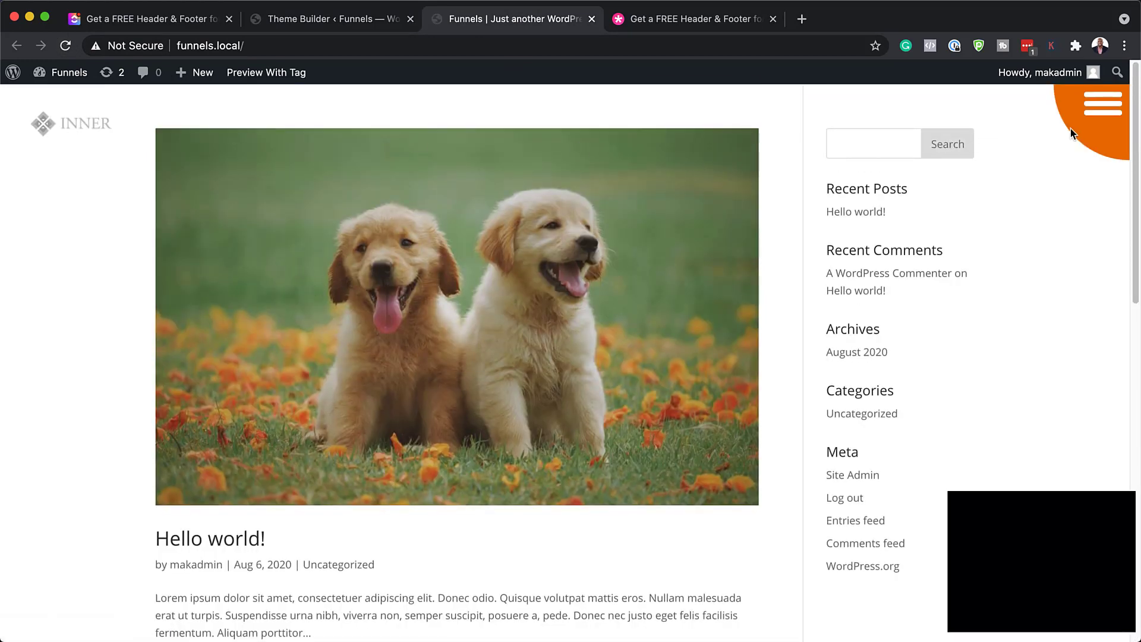
# Try the header's full-screen menu, then scroll down to inspect the coworking footer and back up
pyautogui.click(1104, 121)
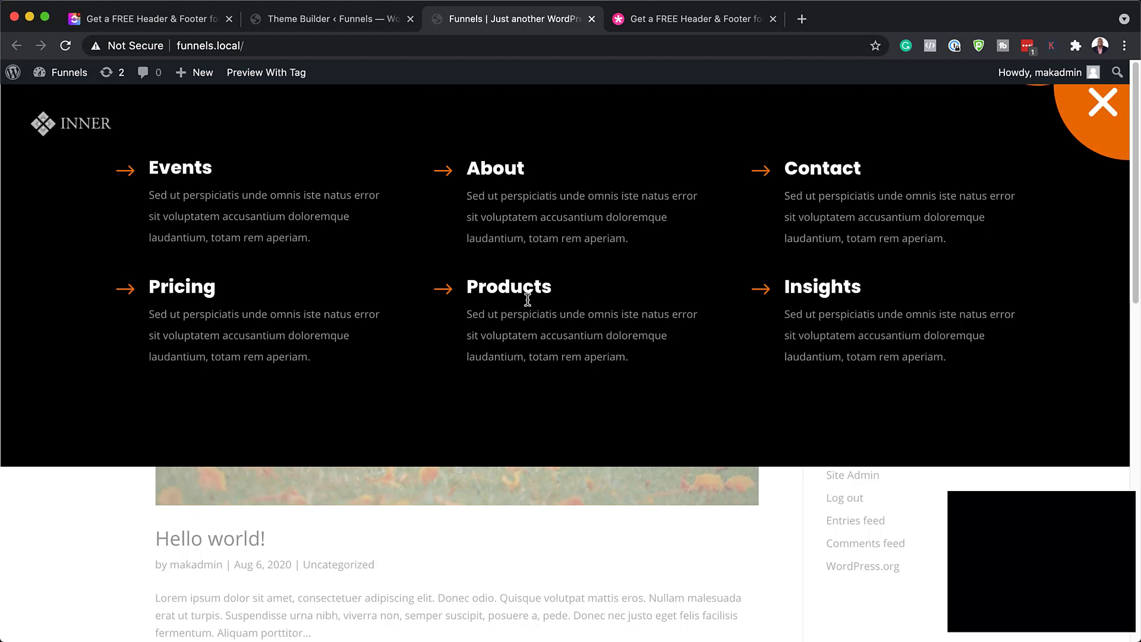
pyautogui.click(1107, 106)
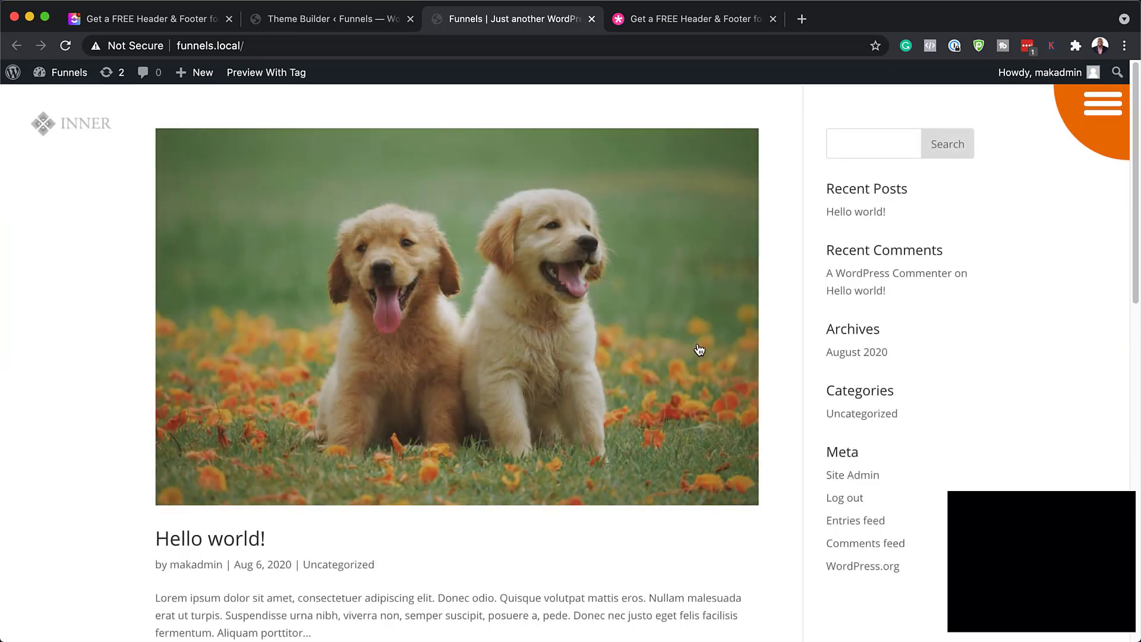
pyautogui.scroll(-12, 665, 398)
pyautogui.scroll(10, 665, 397)
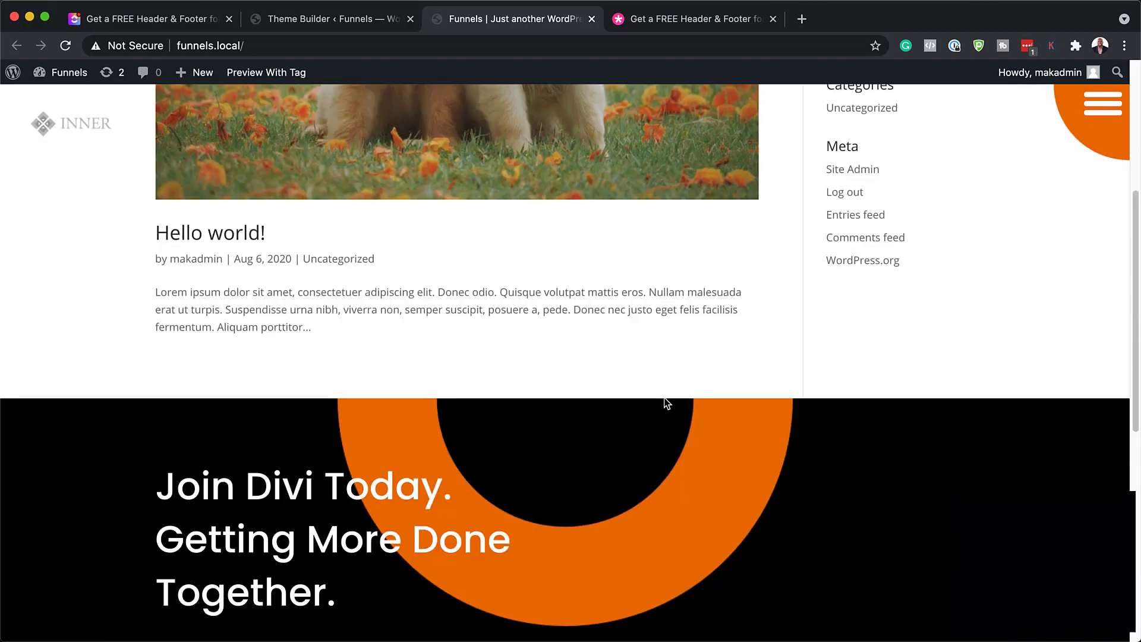
pyautogui.scroll(-2, 665, 397)
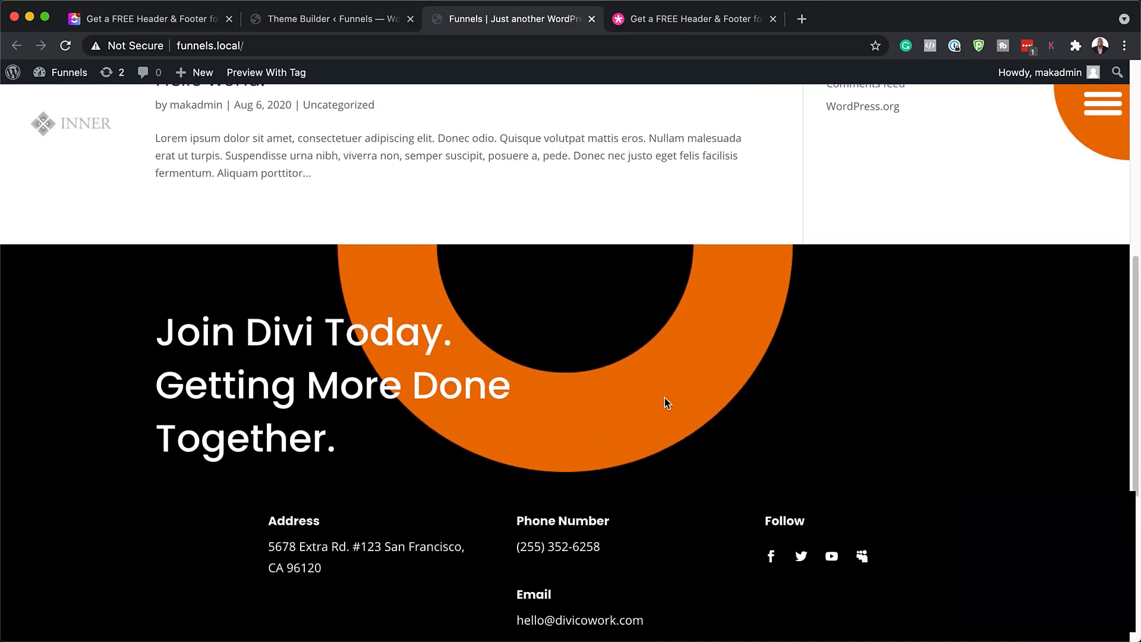
pyautogui.scroll(-2, 664, 398)
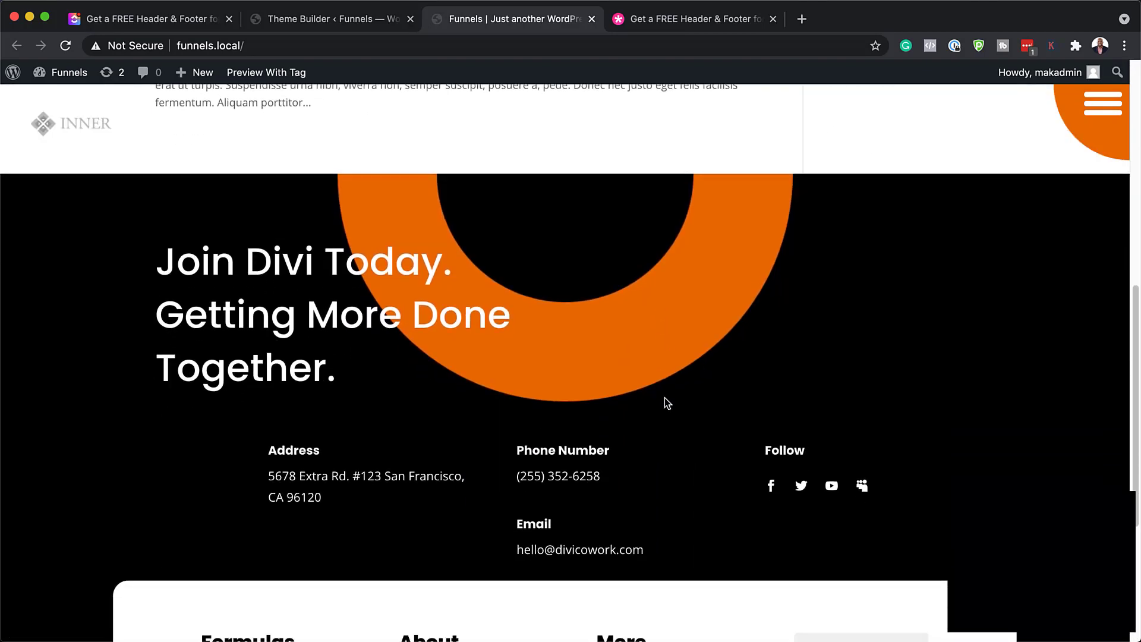
pyautogui.scroll(-3, 664, 398)
pyautogui.scroll(-2, 664, 397)
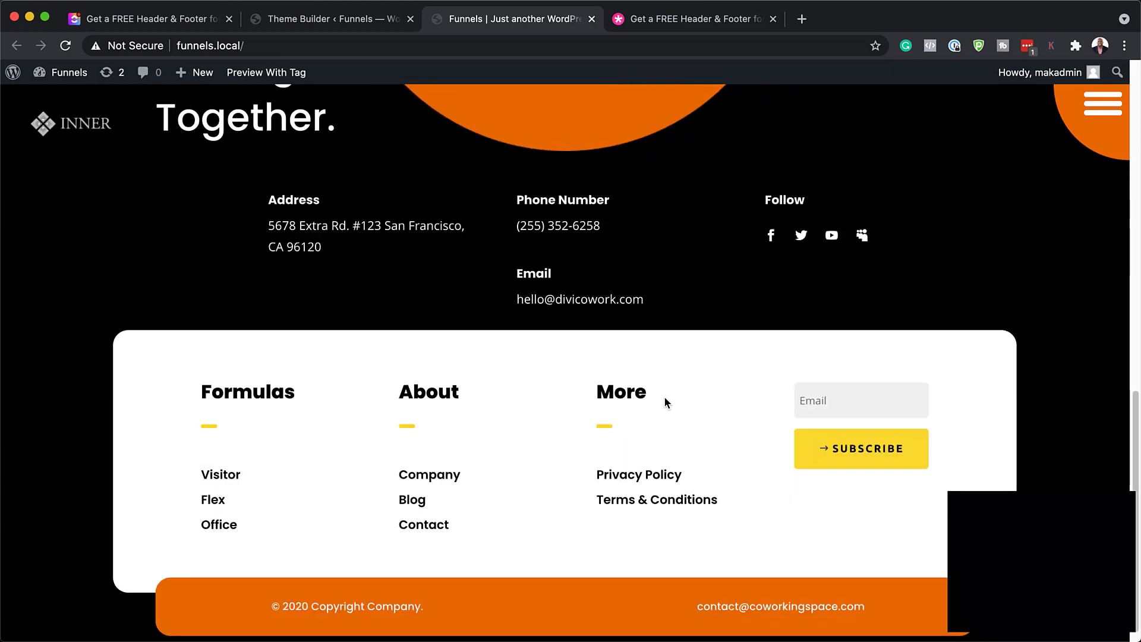
pyautogui.scroll(8, 665, 402)
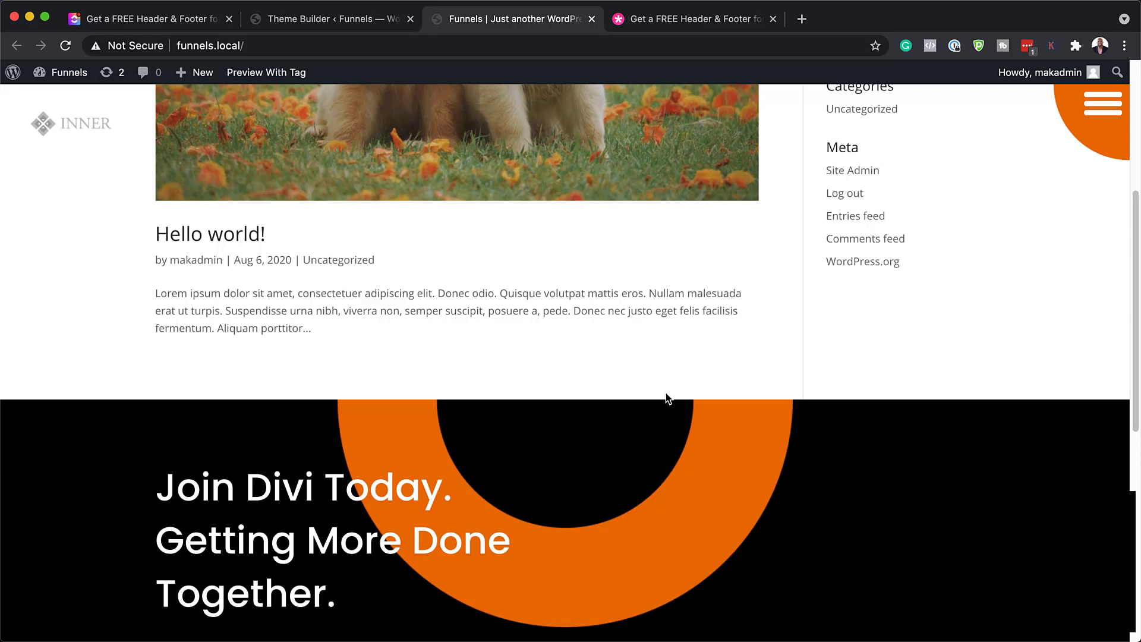
pyautogui.scroll(5, 932, 408)
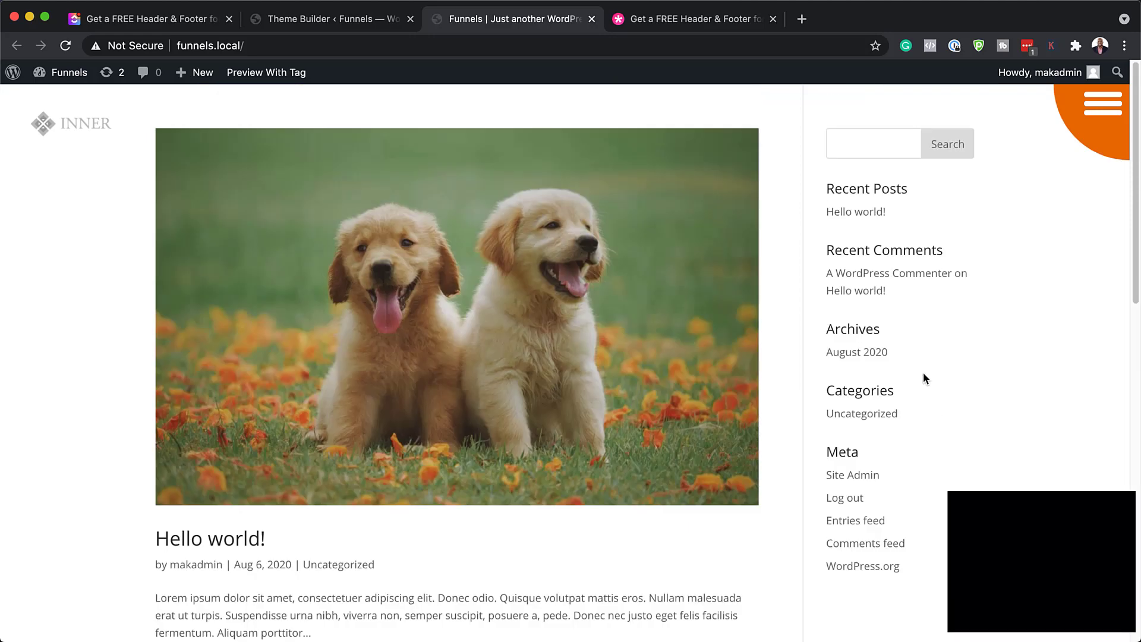
# Open the Global Header layout and show only its top section's modified styles
pyautogui.click(331, 23)
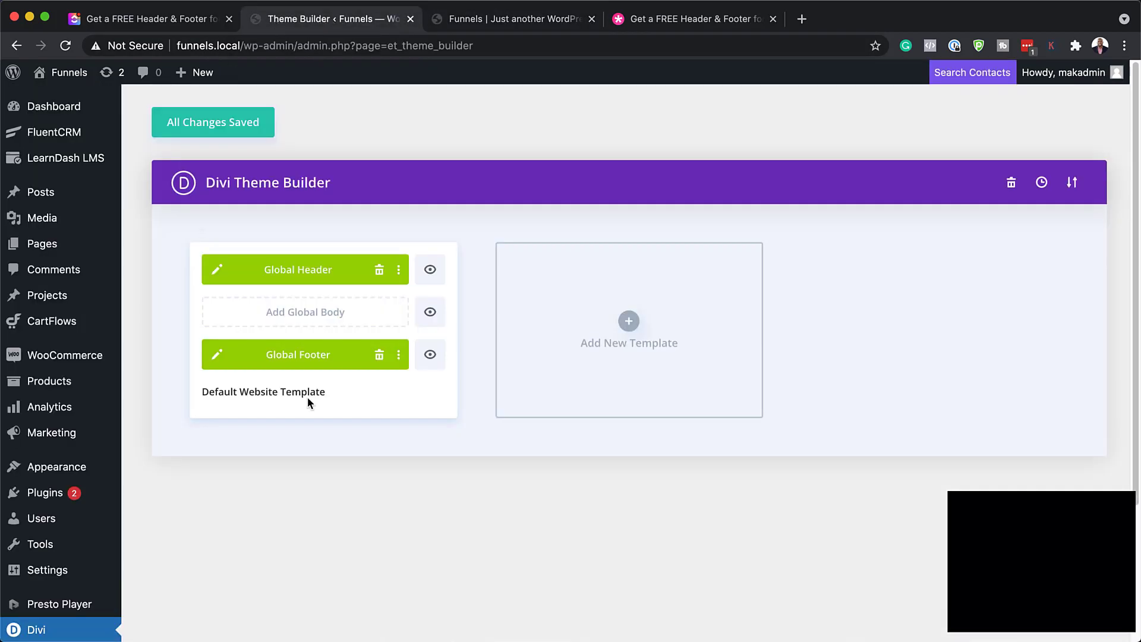
pyautogui.click(217, 273)
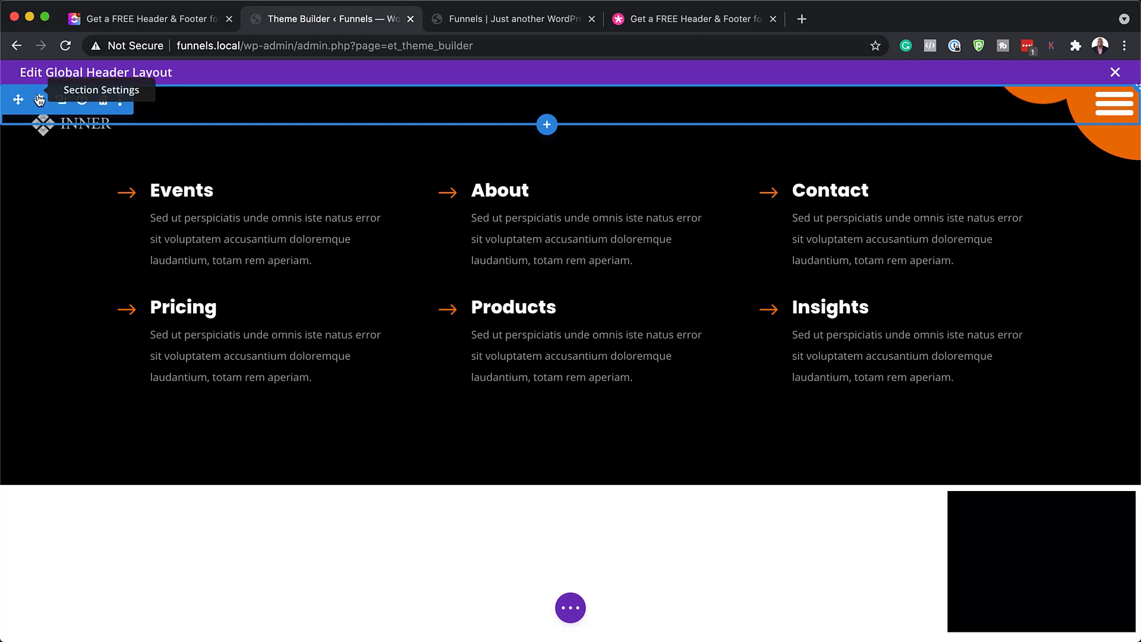
pyautogui.click(39, 102)
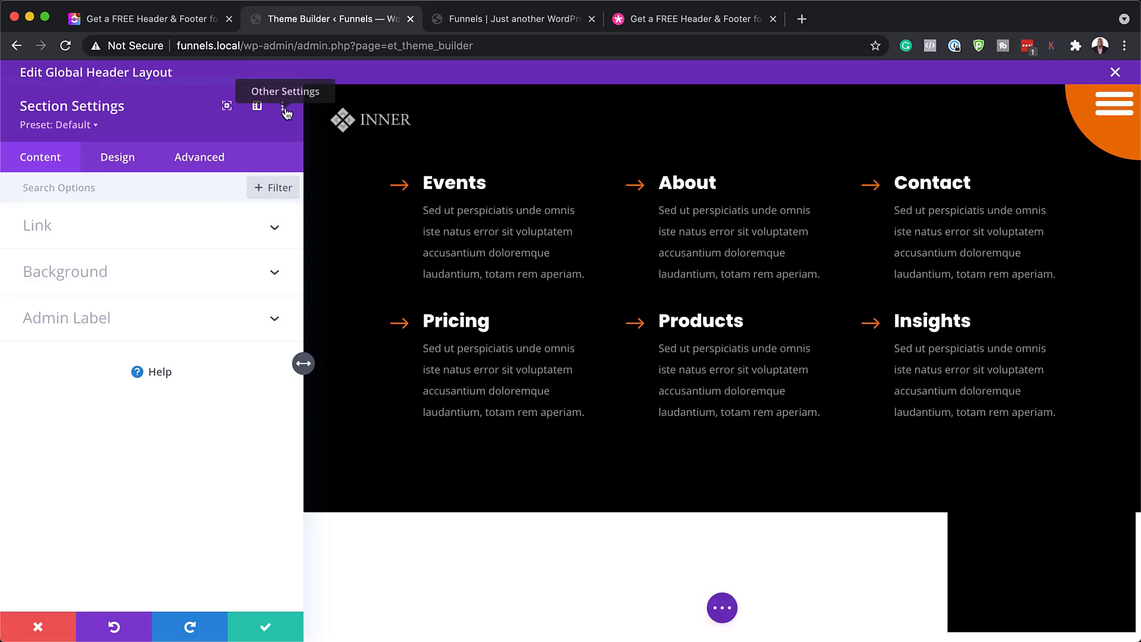
pyautogui.click(284, 108)
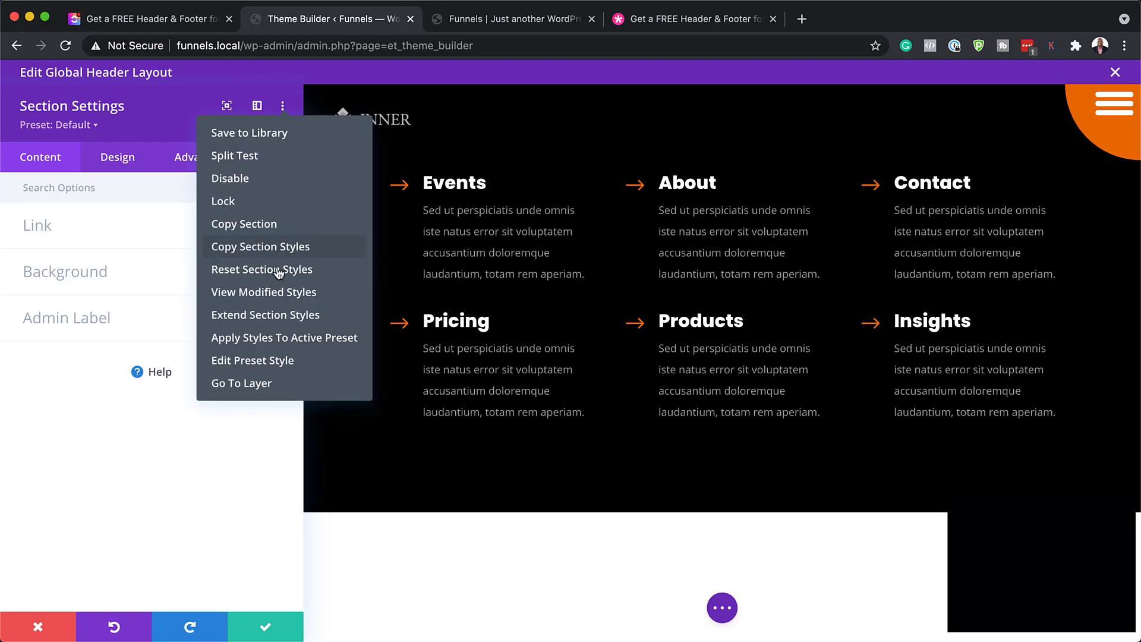
pyautogui.click(280, 295)
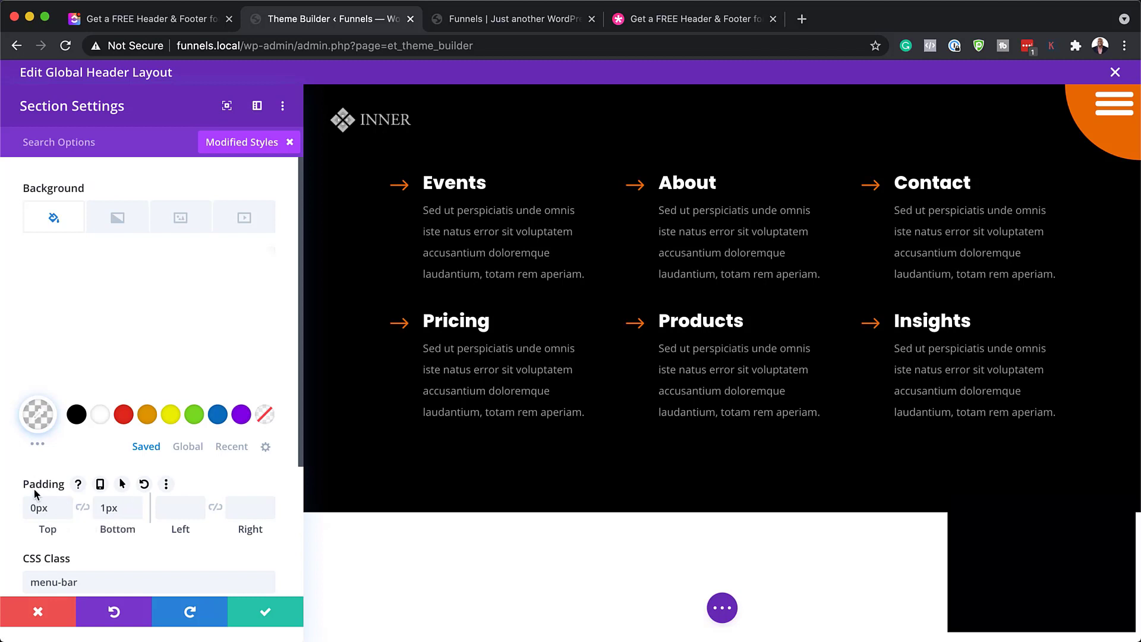
# Review the section's modified styles, close it without changes, and open the logo image settings
pyautogui.scroll(-3, 122, 517)
pyautogui.scroll(-3, 125, 509)
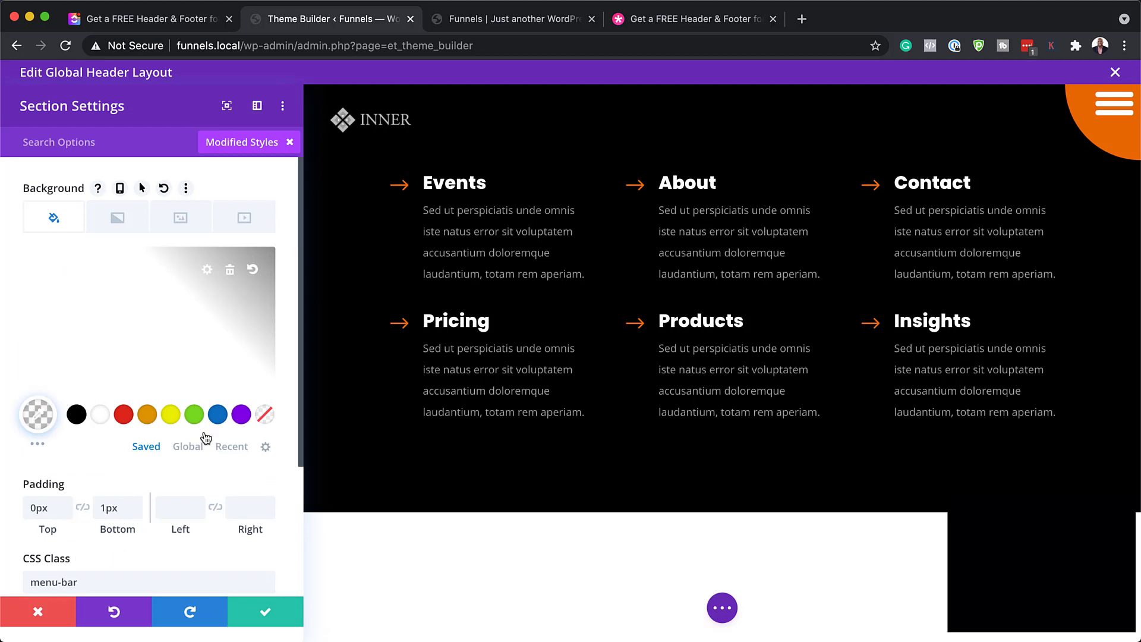
pyautogui.click(39, 613)
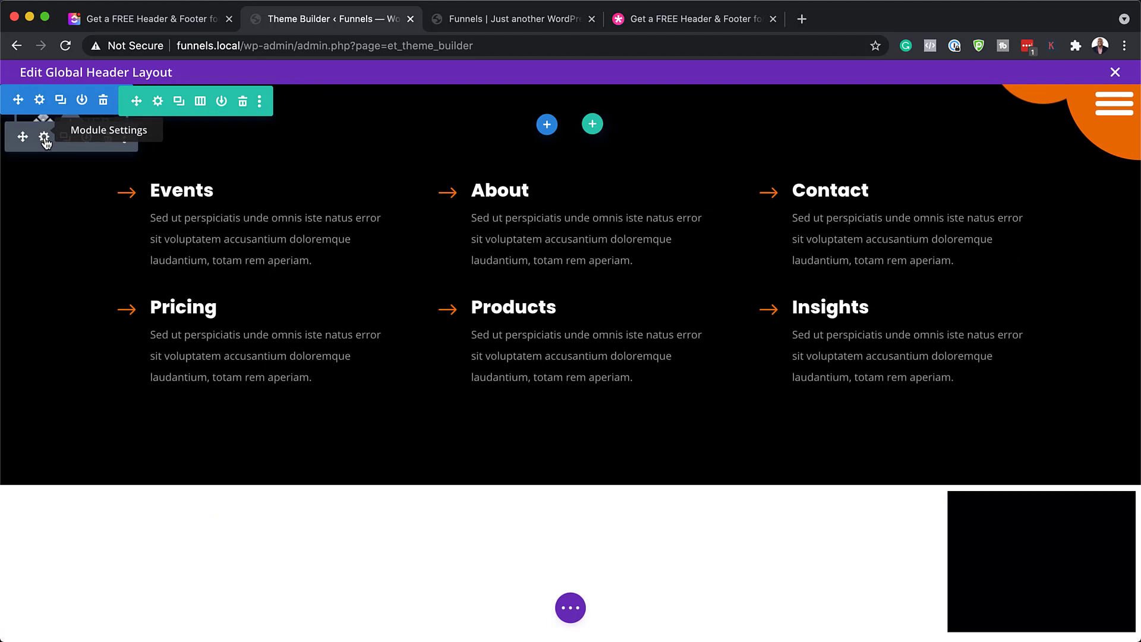
pyautogui.click(45, 138)
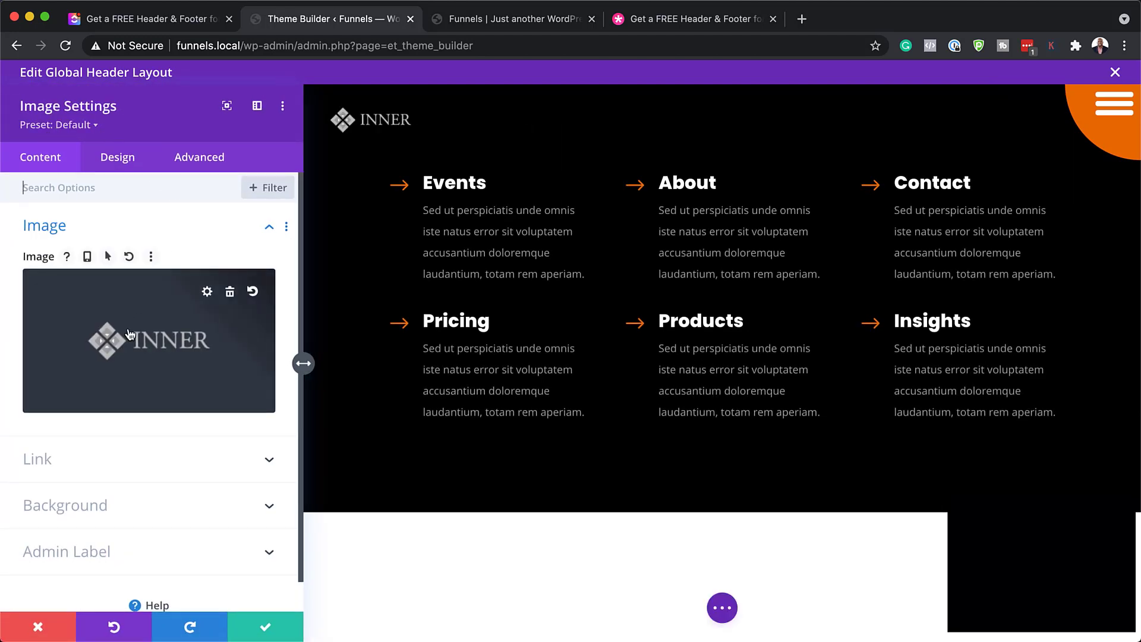
# Swap the header's INNER logo for the GABO image from the Media Library
pyautogui.click(187, 332)
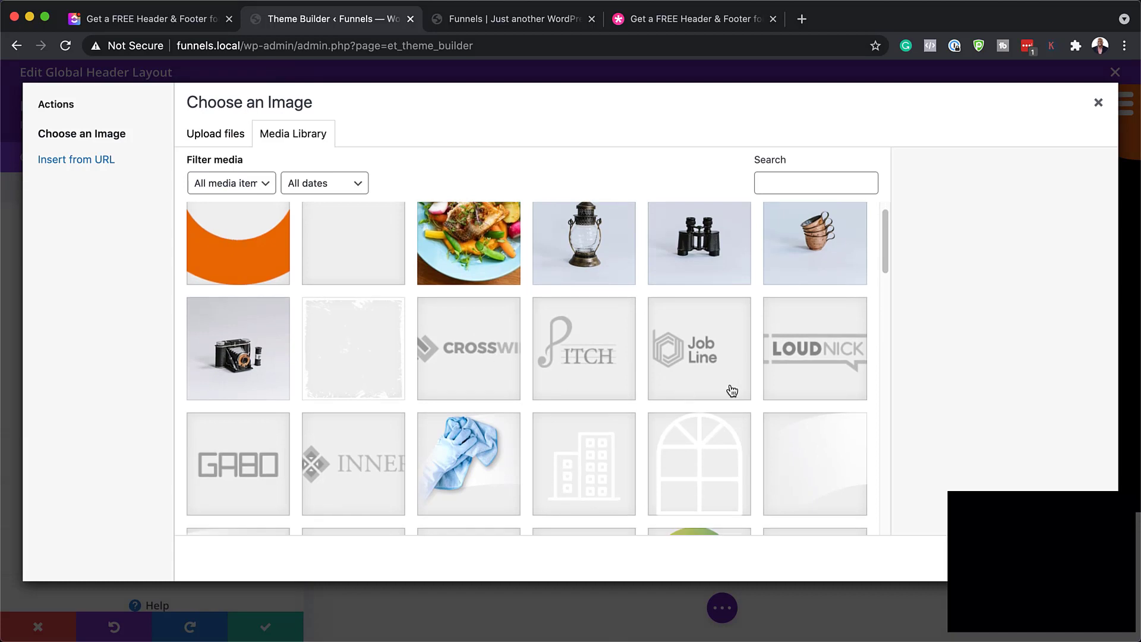
pyautogui.scroll(-2, 471, 382)
pyautogui.scroll(-1, 436, 426)
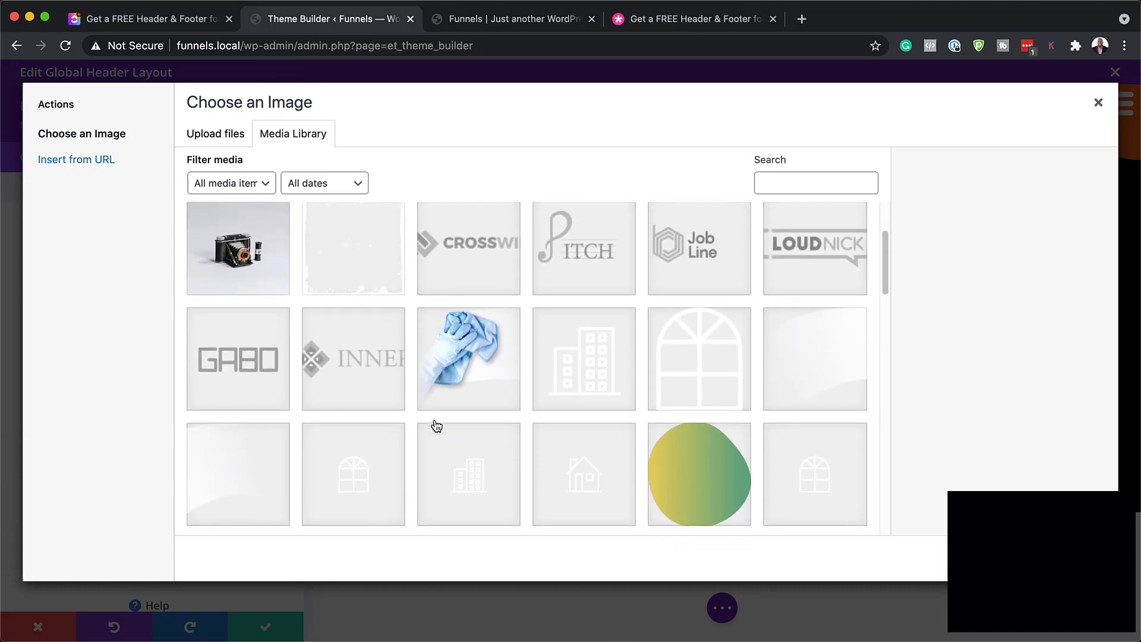
pyautogui.click(250, 368)
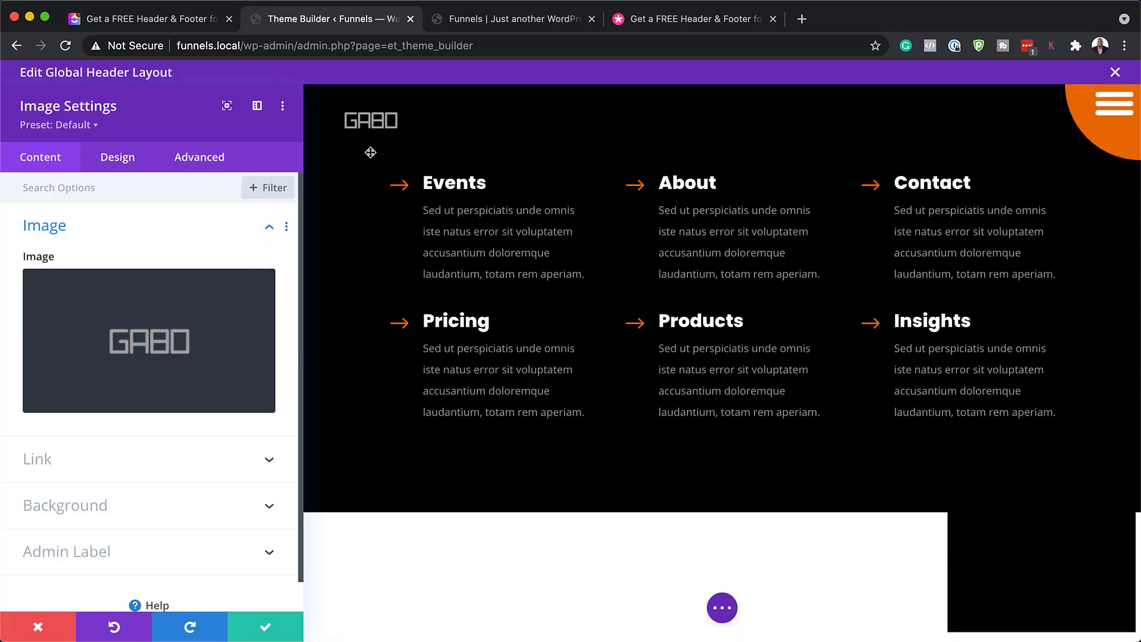
# Set the GABO logo's Image Link URL to the dynamic Homepage Link and save the module
pyautogui.click(66, 462)
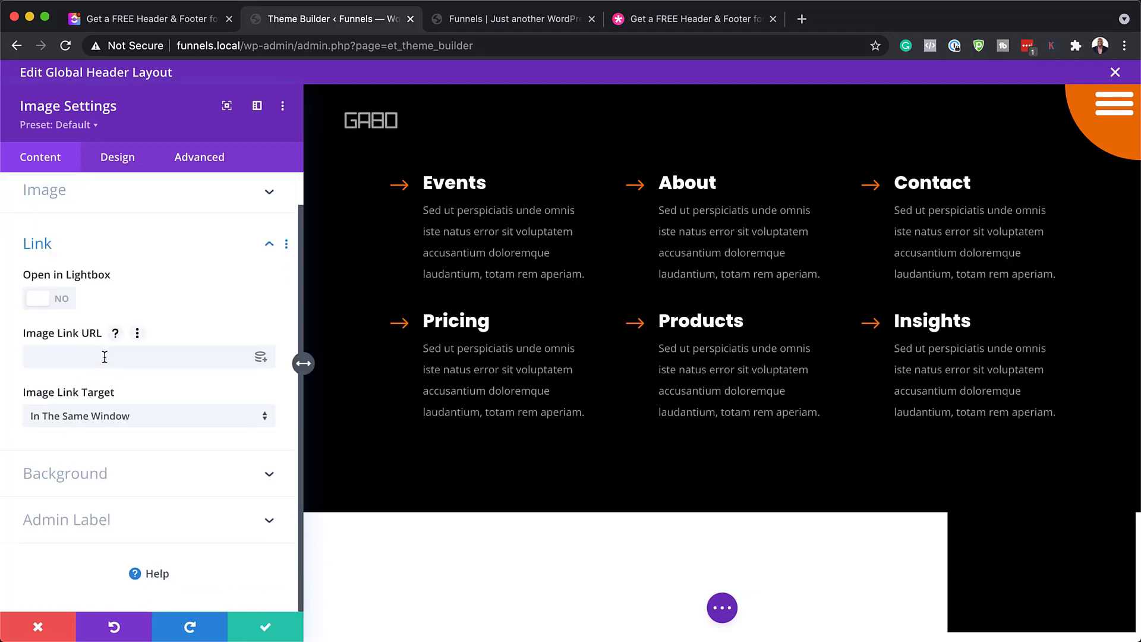
pyautogui.click(263, 364)
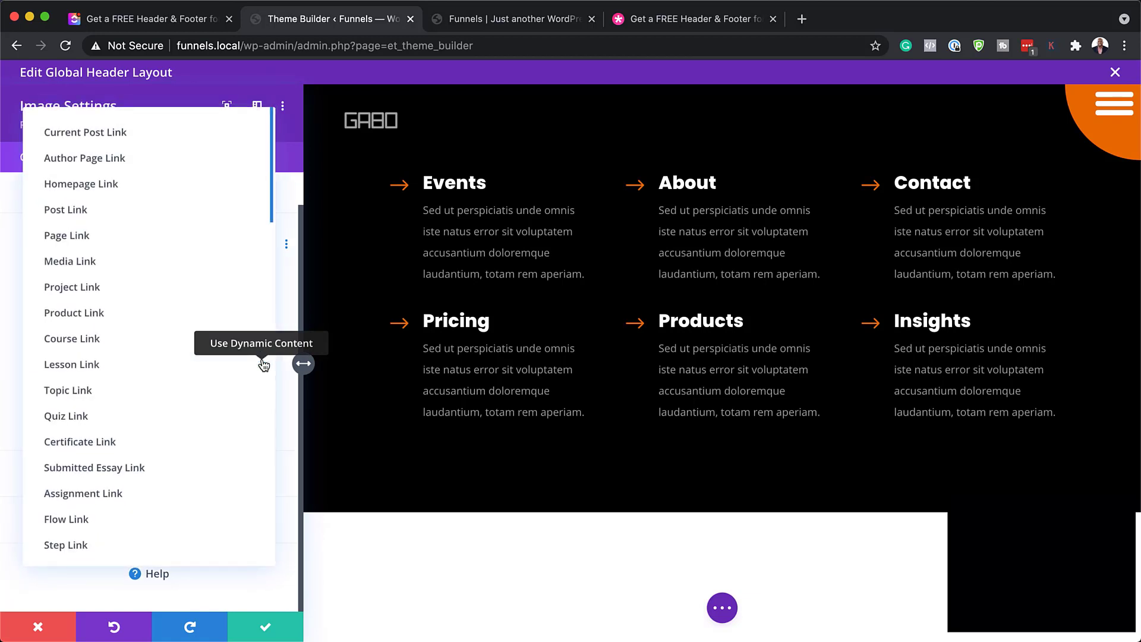
pyautogui.click(140, 189)
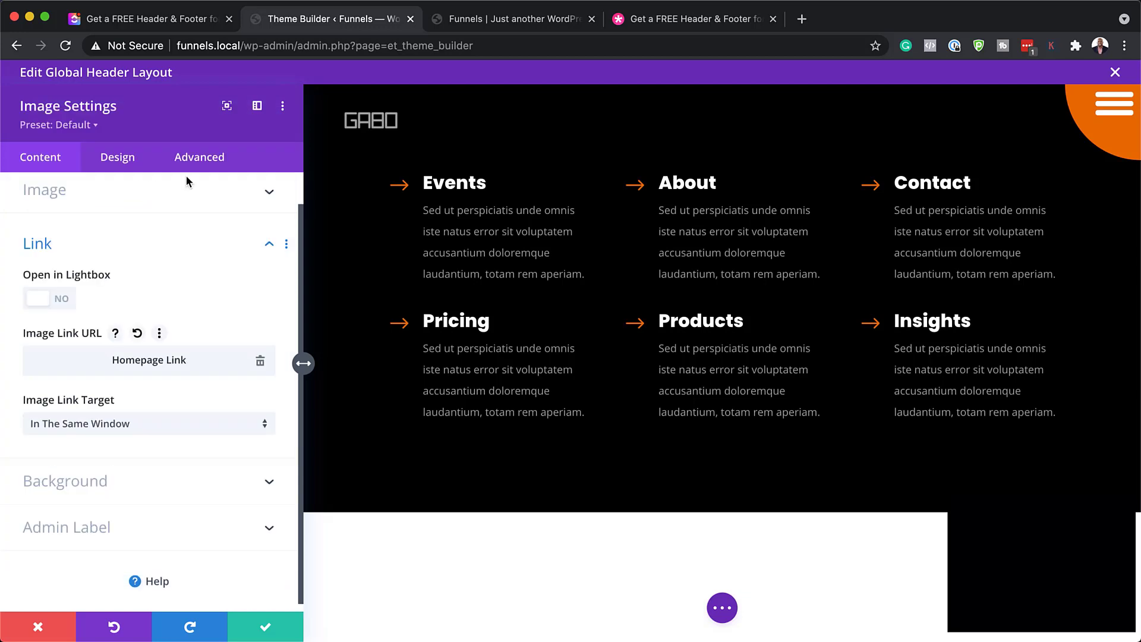
pyautogui.click(264, 629)
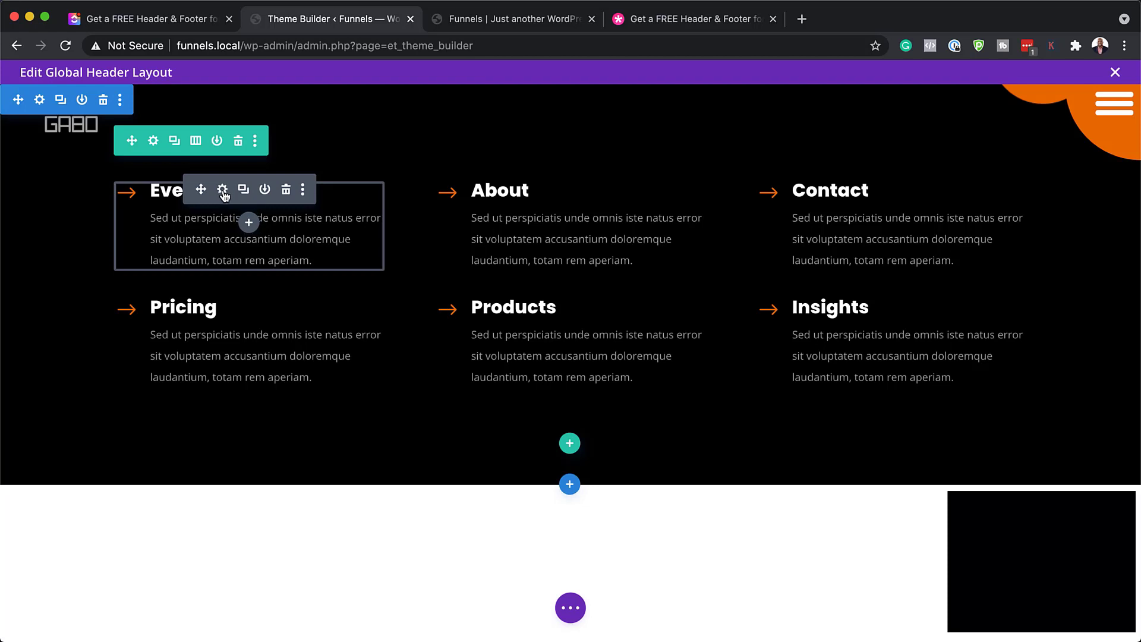
# In the Events blurb's settings, retitle it 'Home' and delete its body text
pyautogui.click(223, 190)
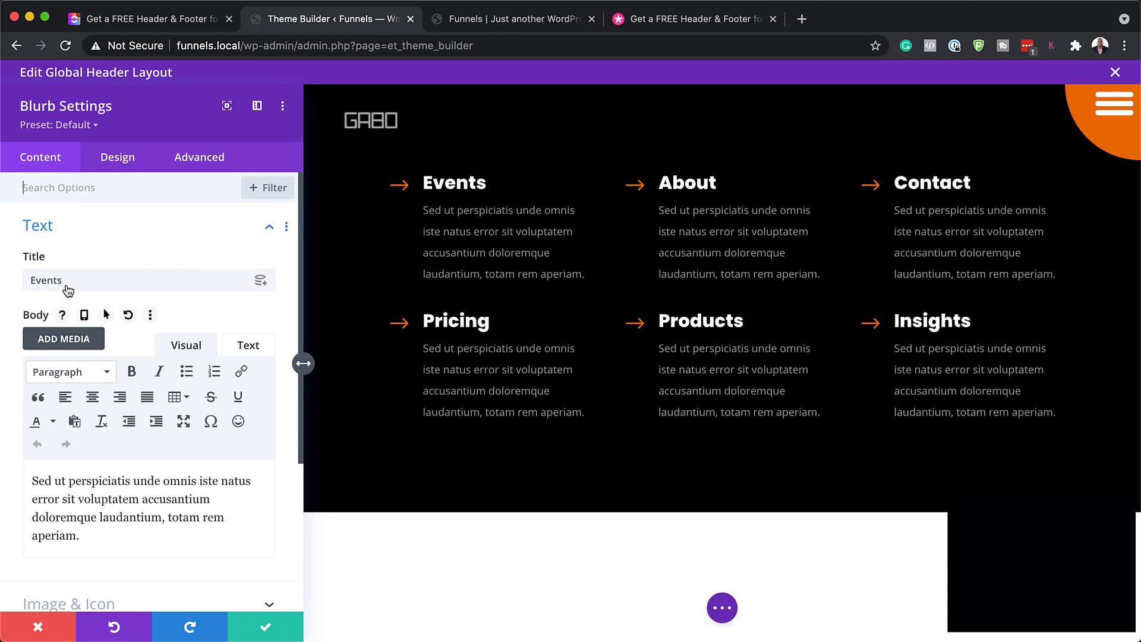
pyautogui.moveTo(63, 280); pyautogui.dragTo(10, 283)
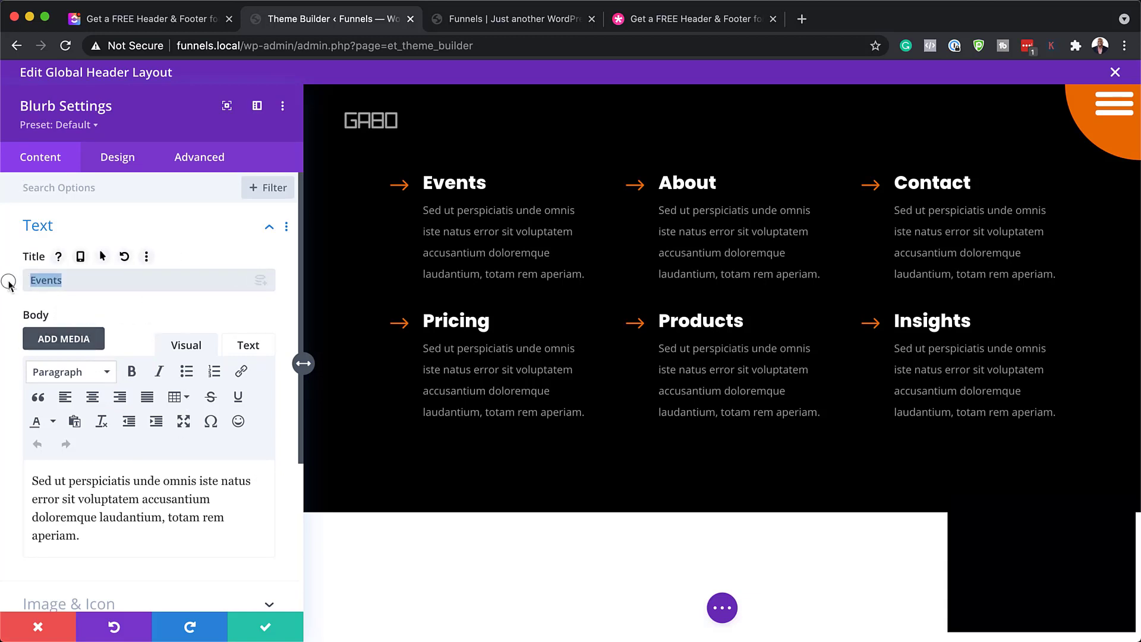
pyautogui.write('Home')
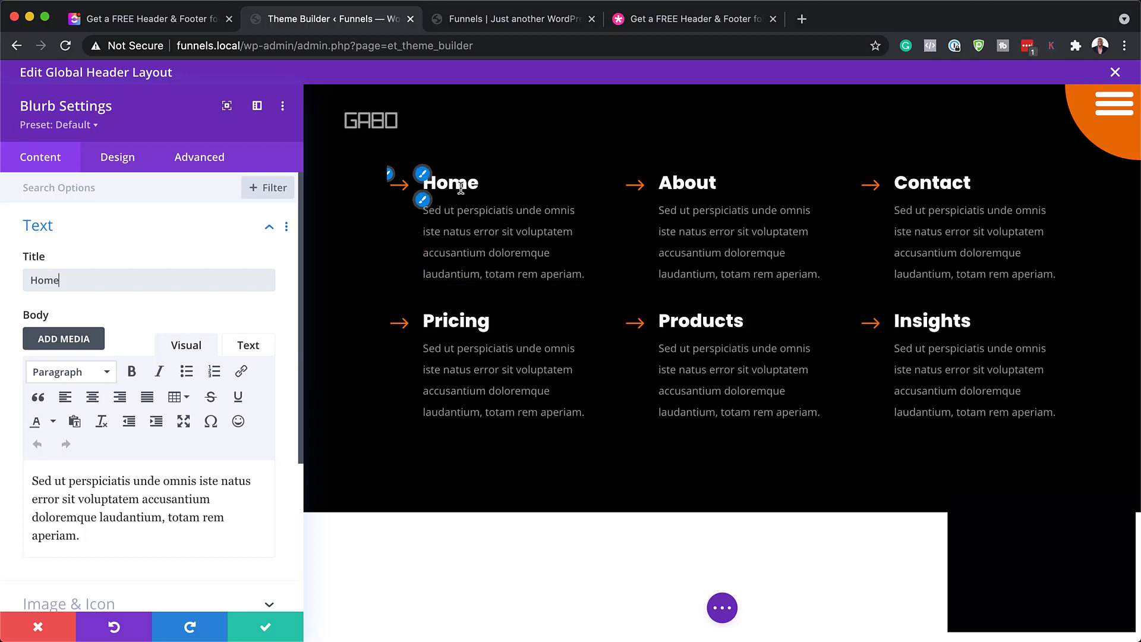
pyautogui.moveTo(85, 540); pyautogui.dragTo(15, 483)
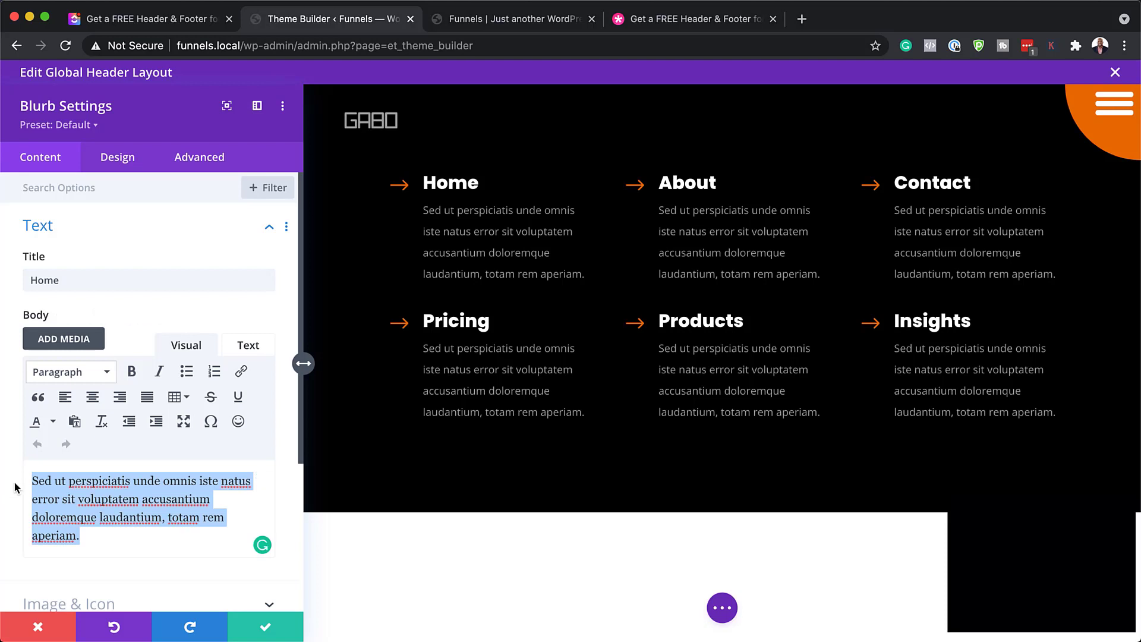
pyautogui.press('BackSpace')
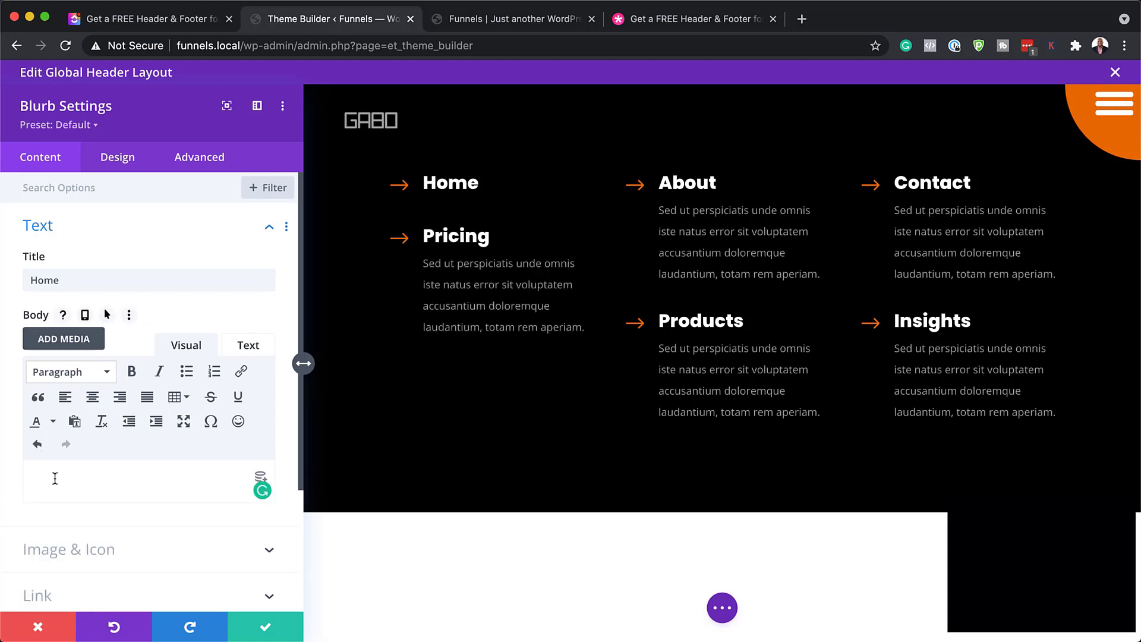
# Expand the blurb's Link settings, then discard all blurb edits and close the panel
pyautogui.scroll(-3, 54, 479)
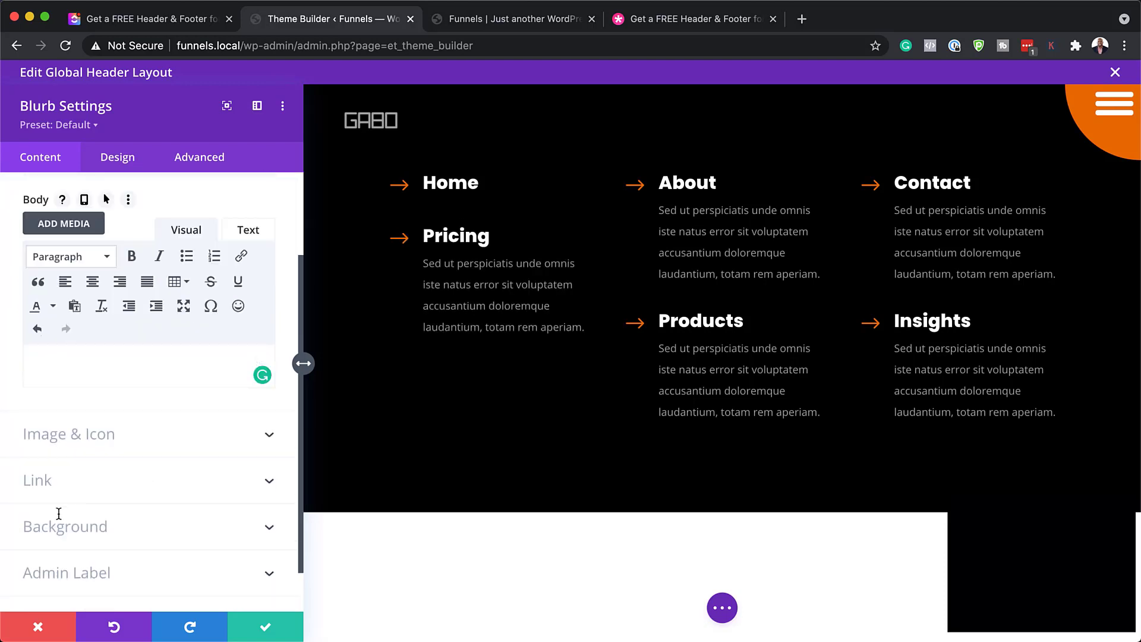
pyautogui.click(60, 482)
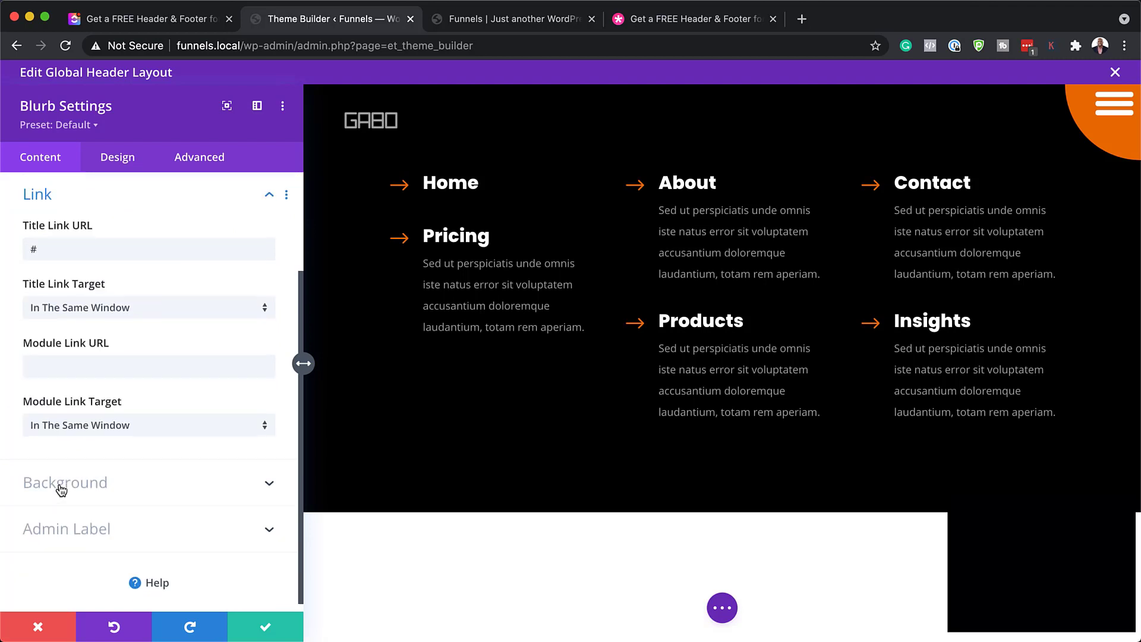
pyautogui.click(77, 369)
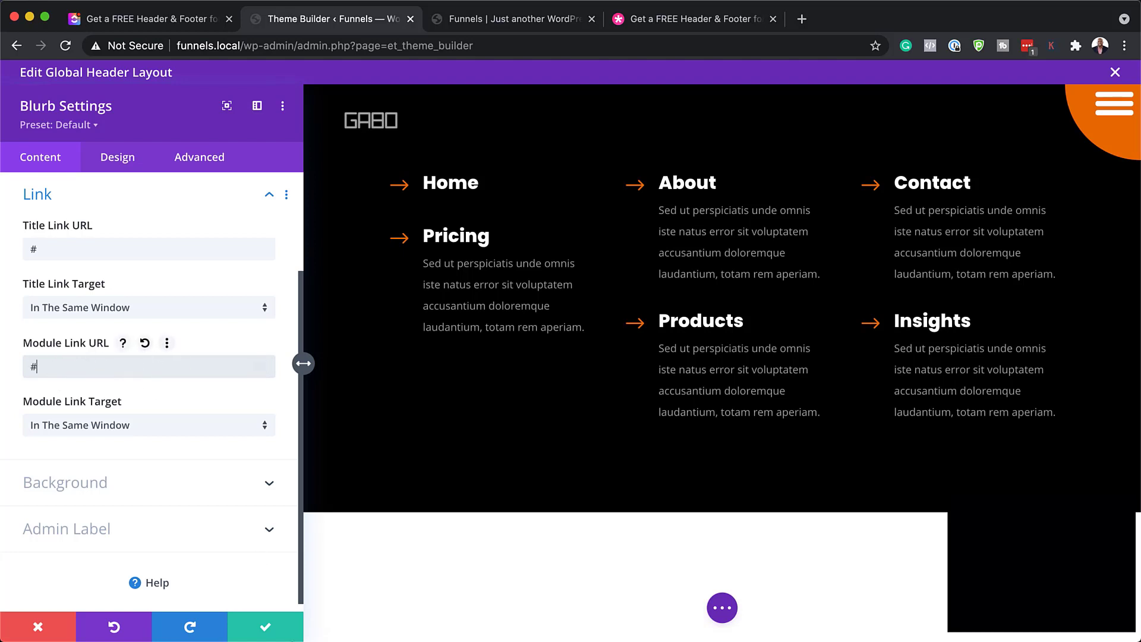
pyautogui.click(42, 624)
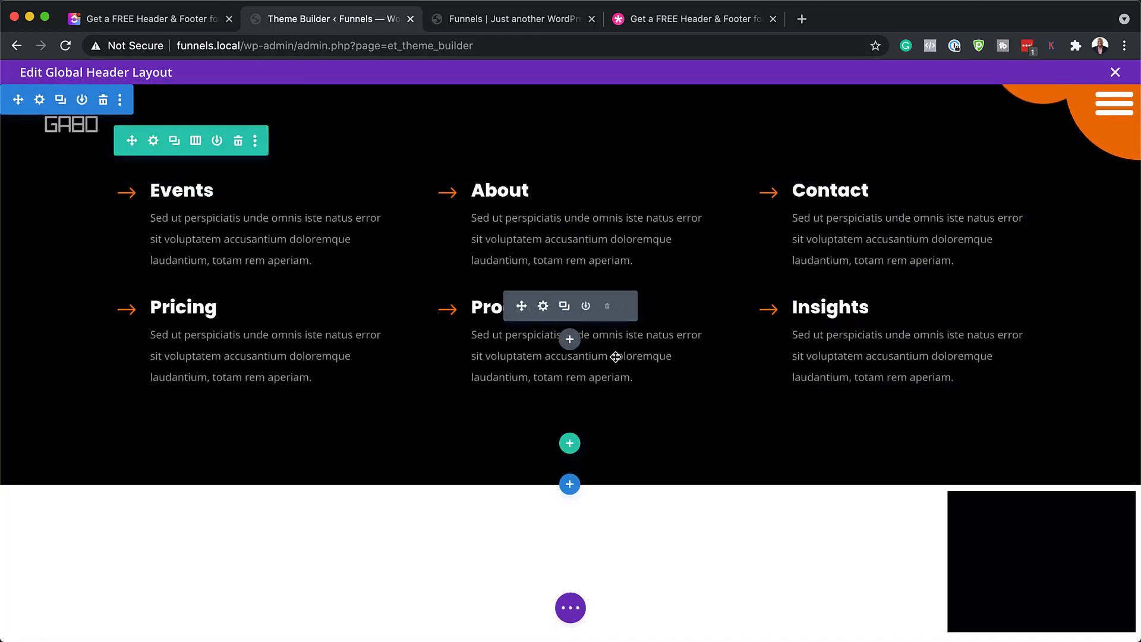
# Exit the Global Header editor via the Unsaved Changes dialog and start editing Global Footer
pyautogui.click(1116, 73)
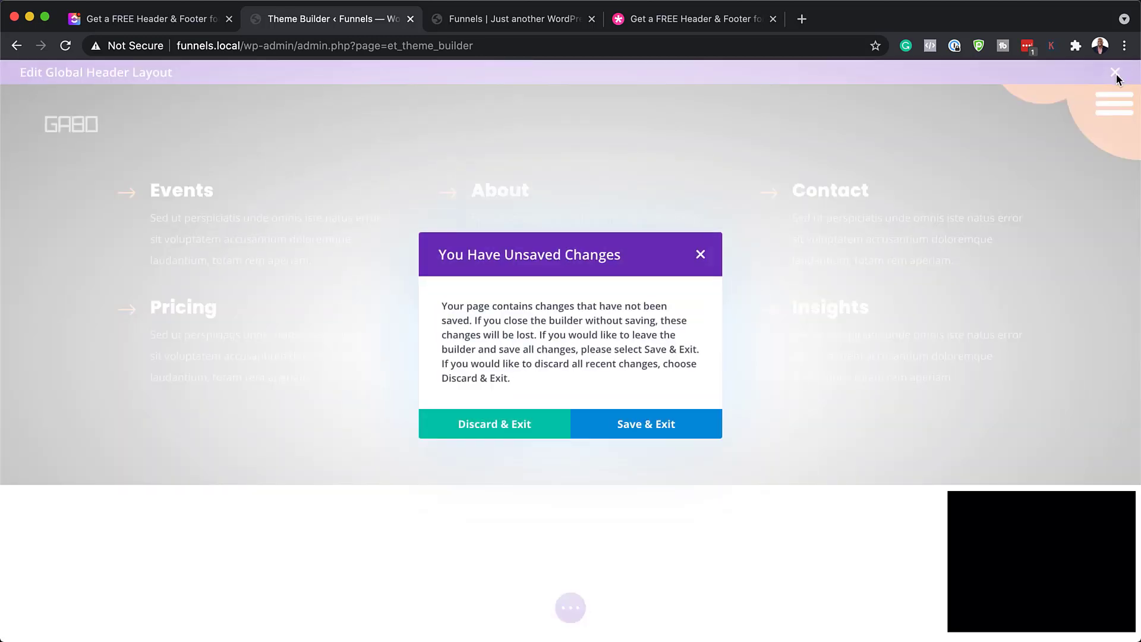
pyautogui.click(516, 427)
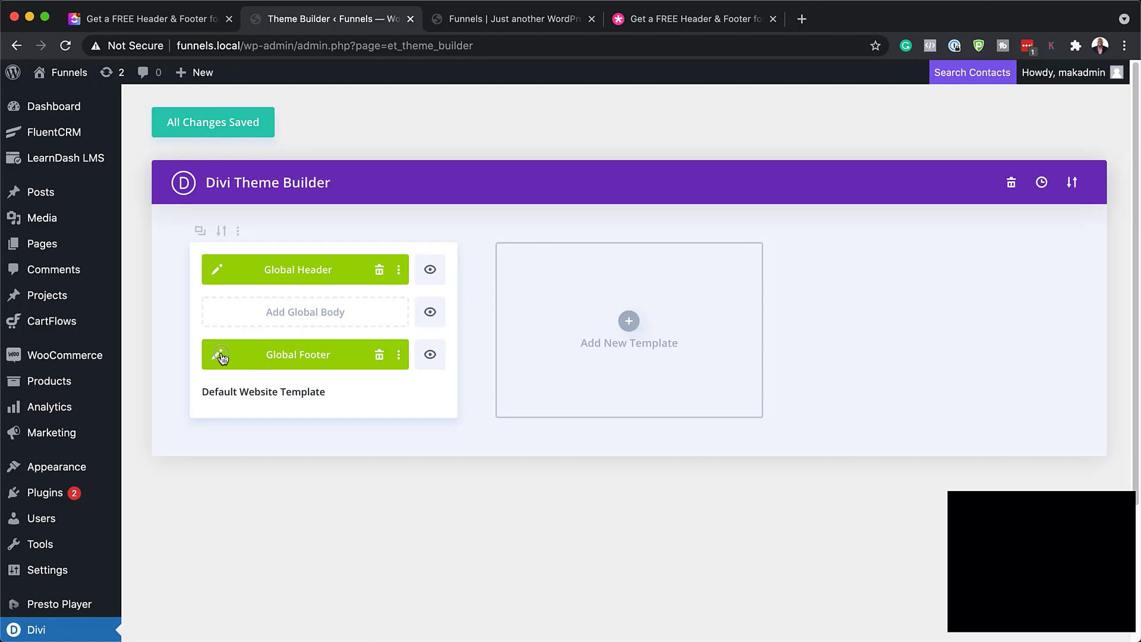
pyautogui.click(220, 355)
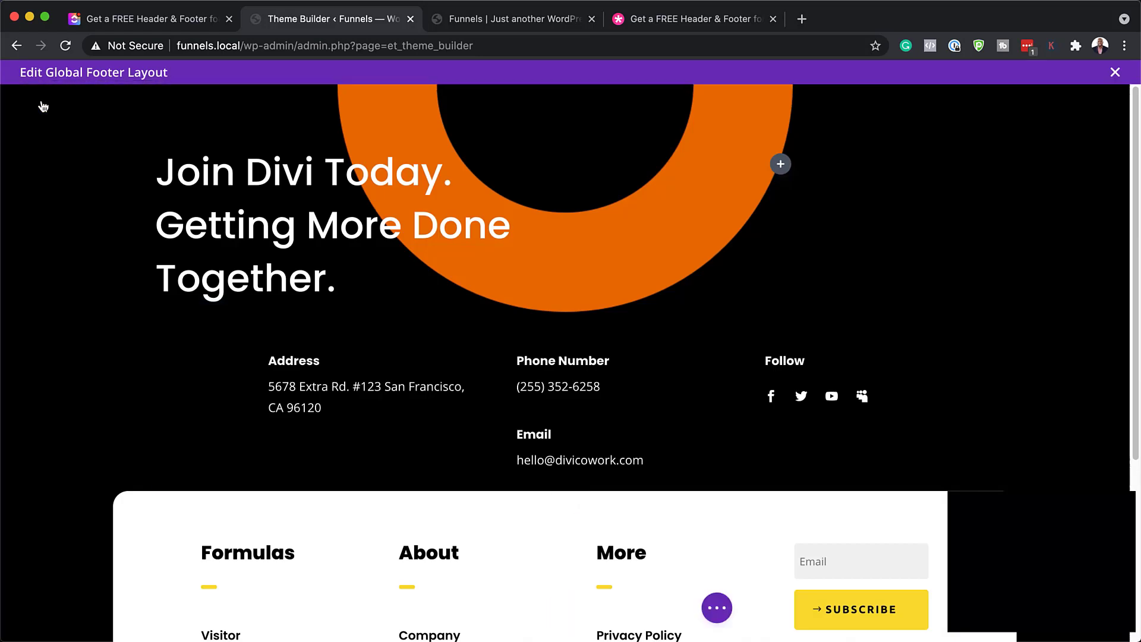
pyautogui.click(40, 101)
pyautogui.click(73, 274)
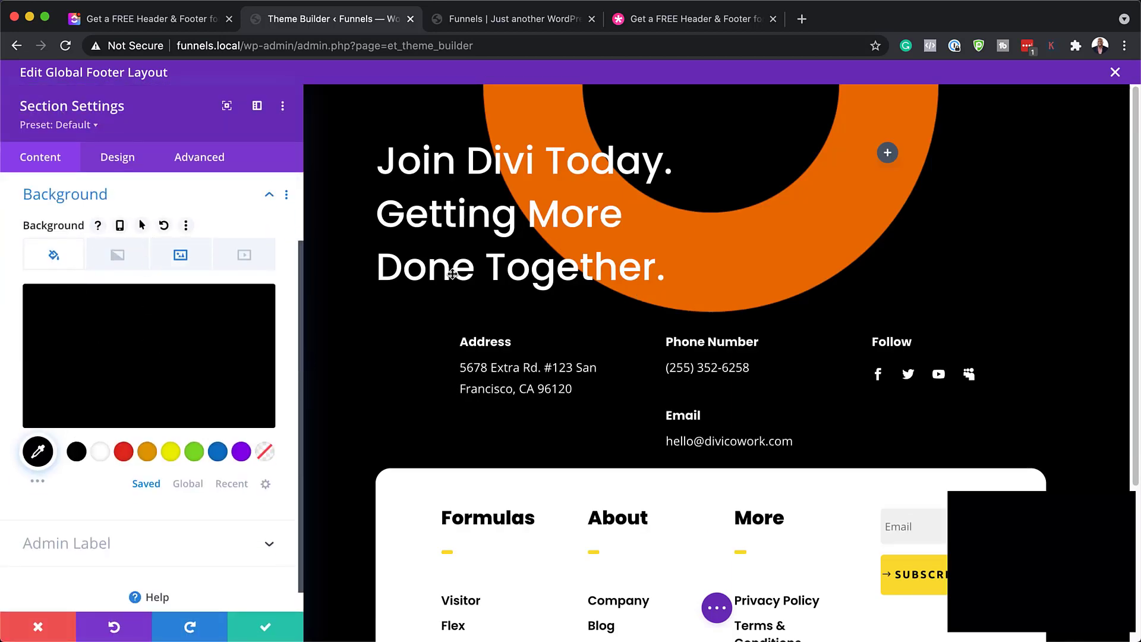
pyautogui.click(116, 374)
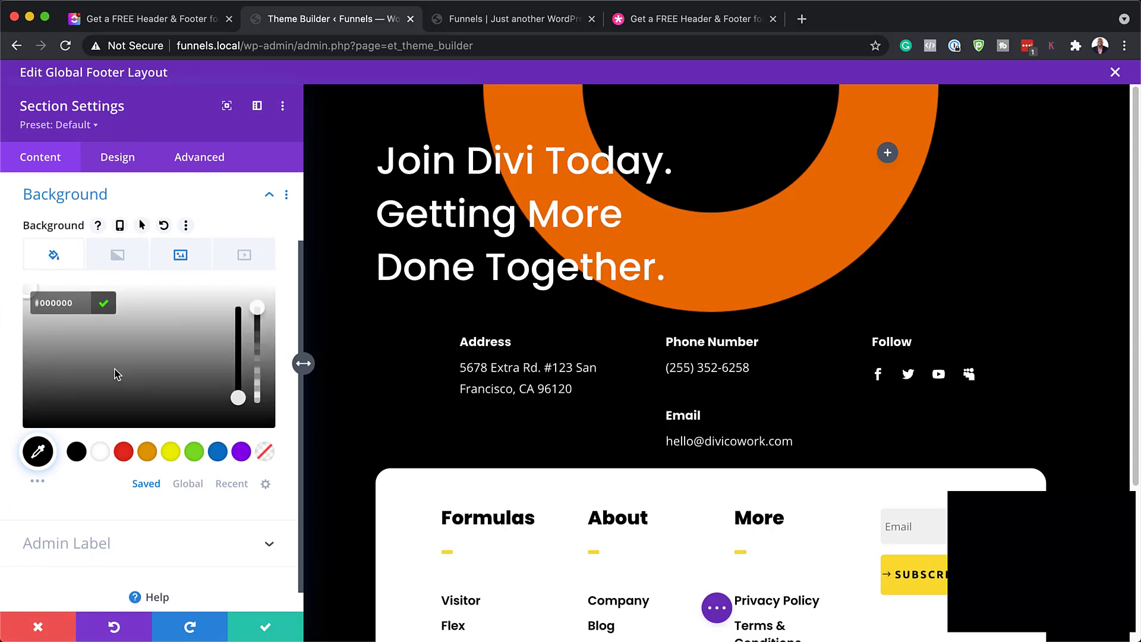
pyautogui.moveTo(41, 403); pyautogui.dragTo(16, 417)
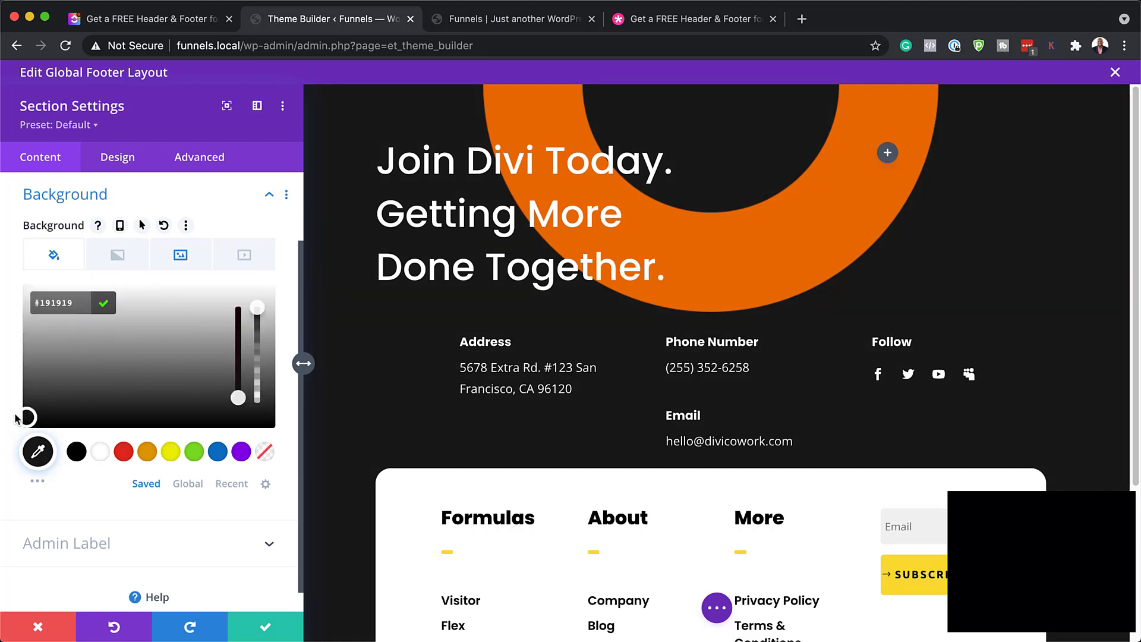
pyautogui.click(37, 626)
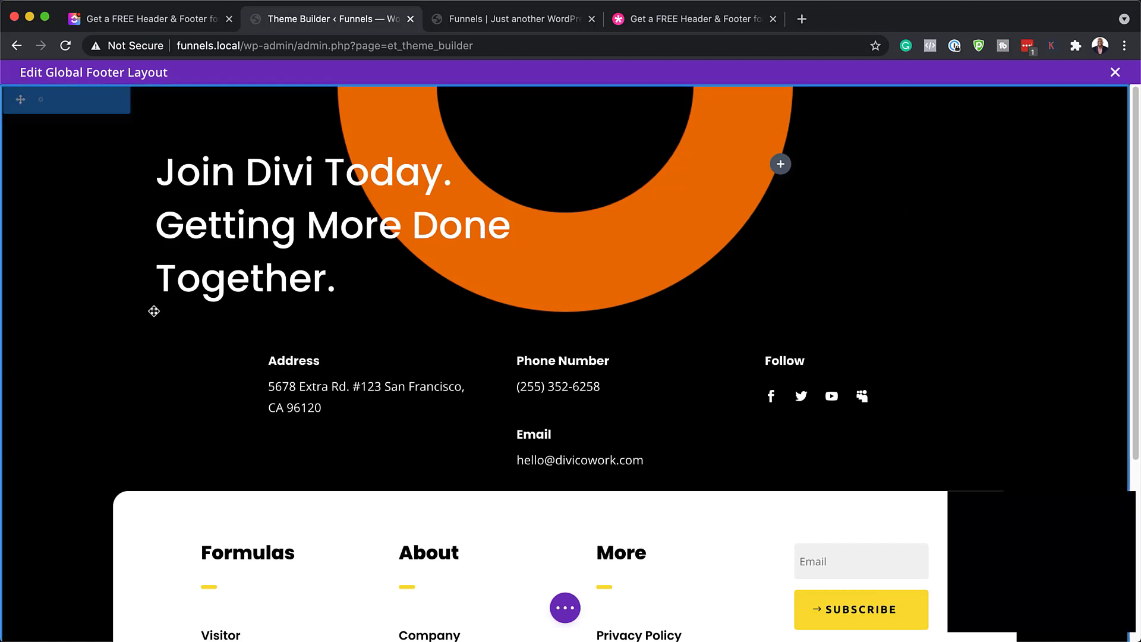
pyautogui.moveTo(312, 185)
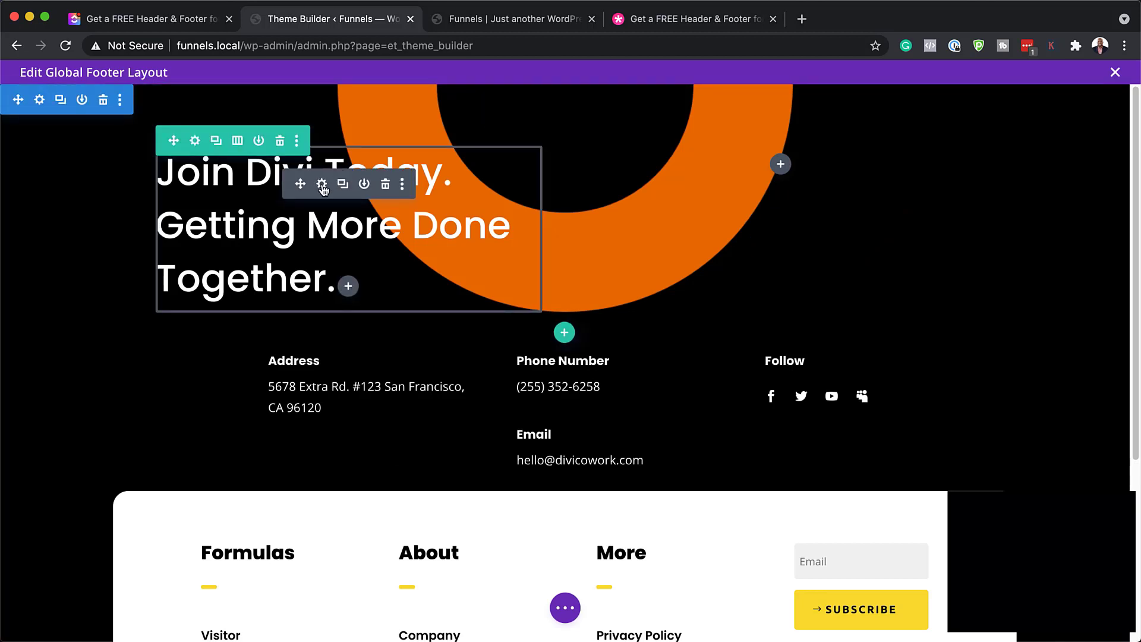
pyautogui.click(321, 185)
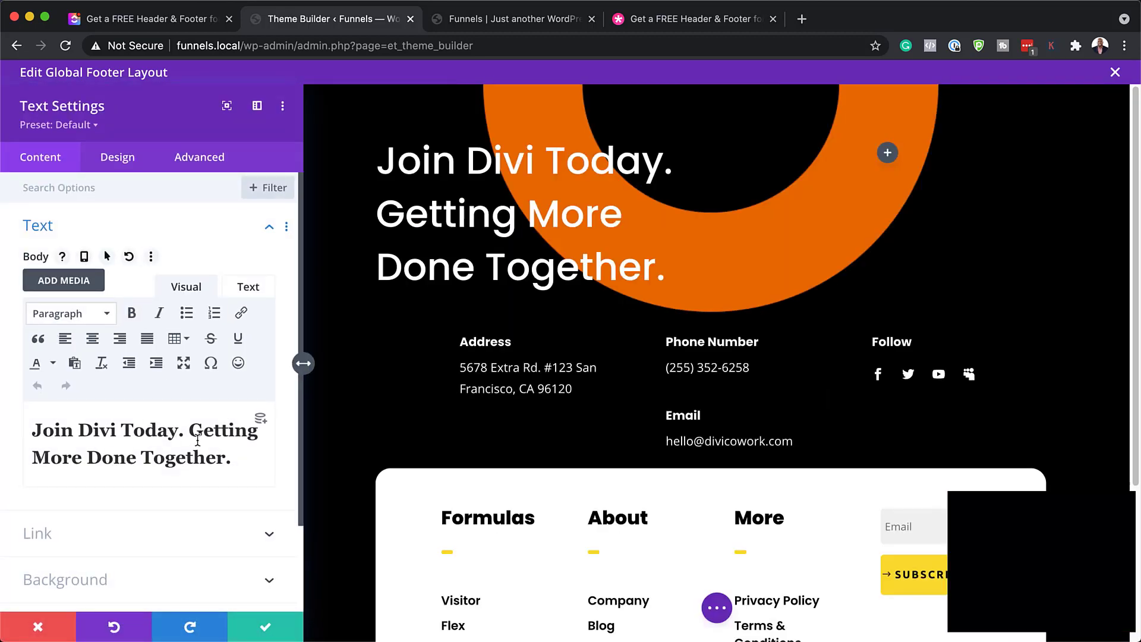
pyautogui.moveTo(231, 462); pyautogui.dragTo(27, 412)
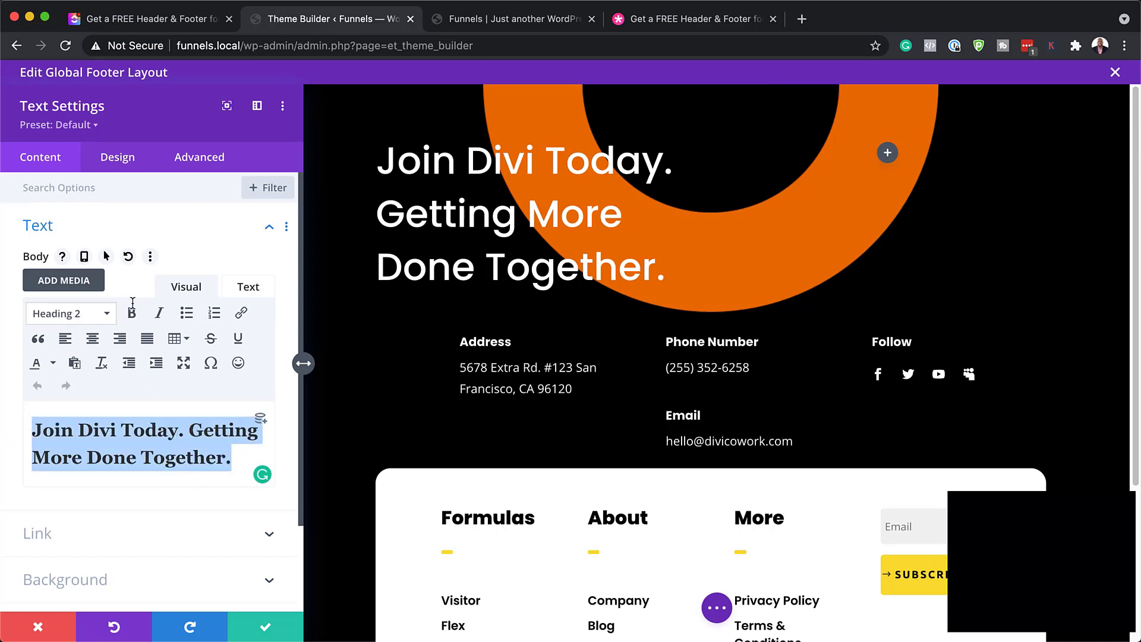
pyautogui.click(126, 161)
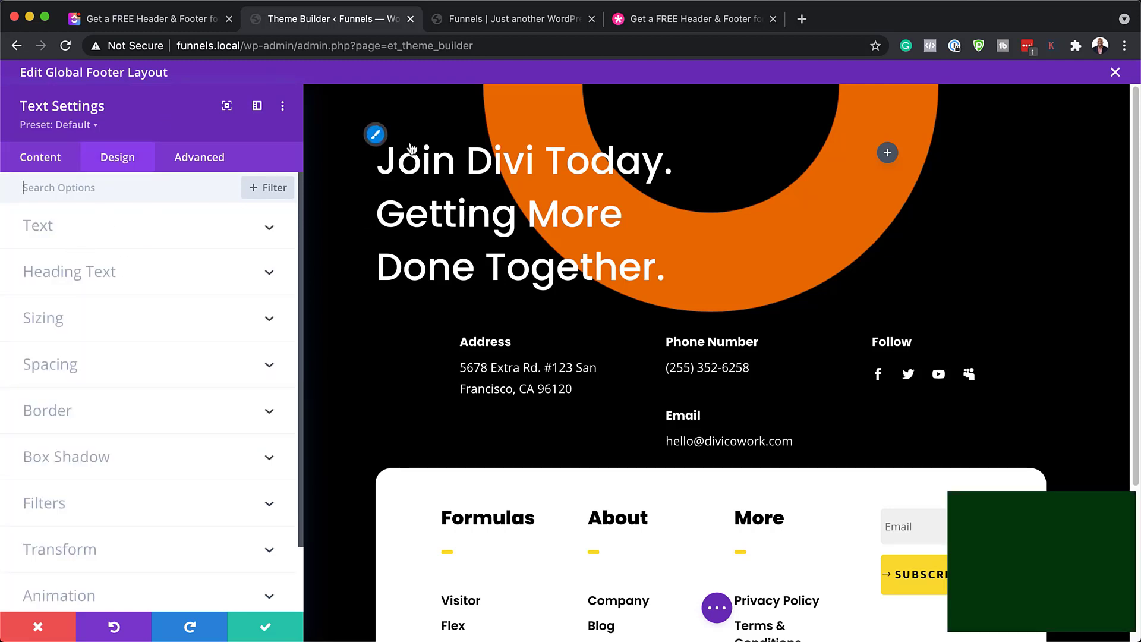
pyautogui.click(376, 137)
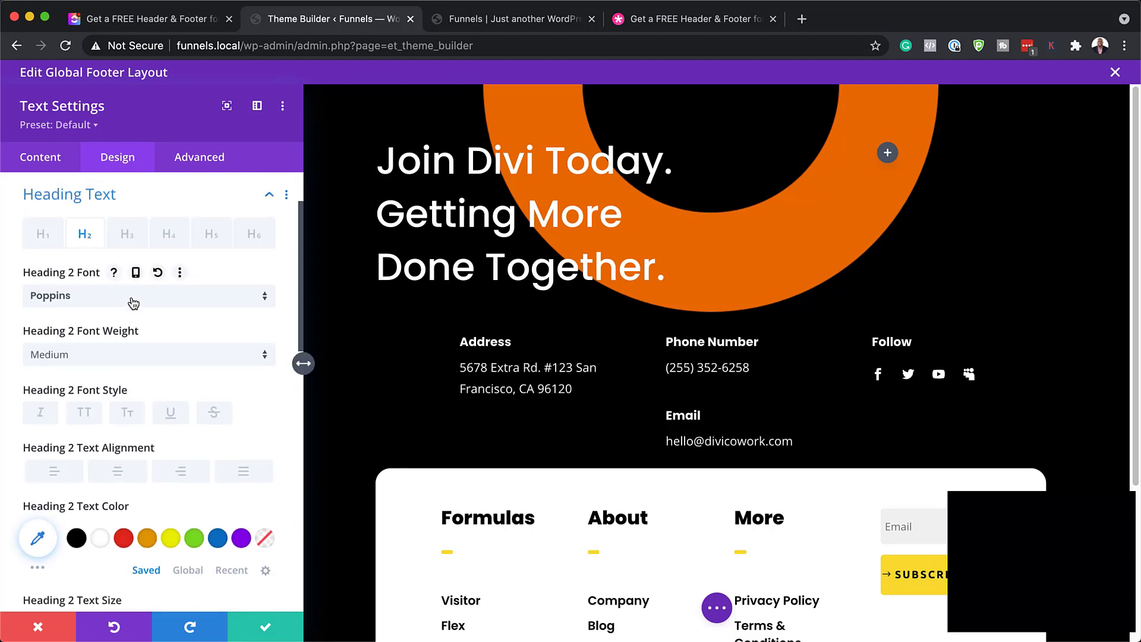
pyautogui.click(133, 304)
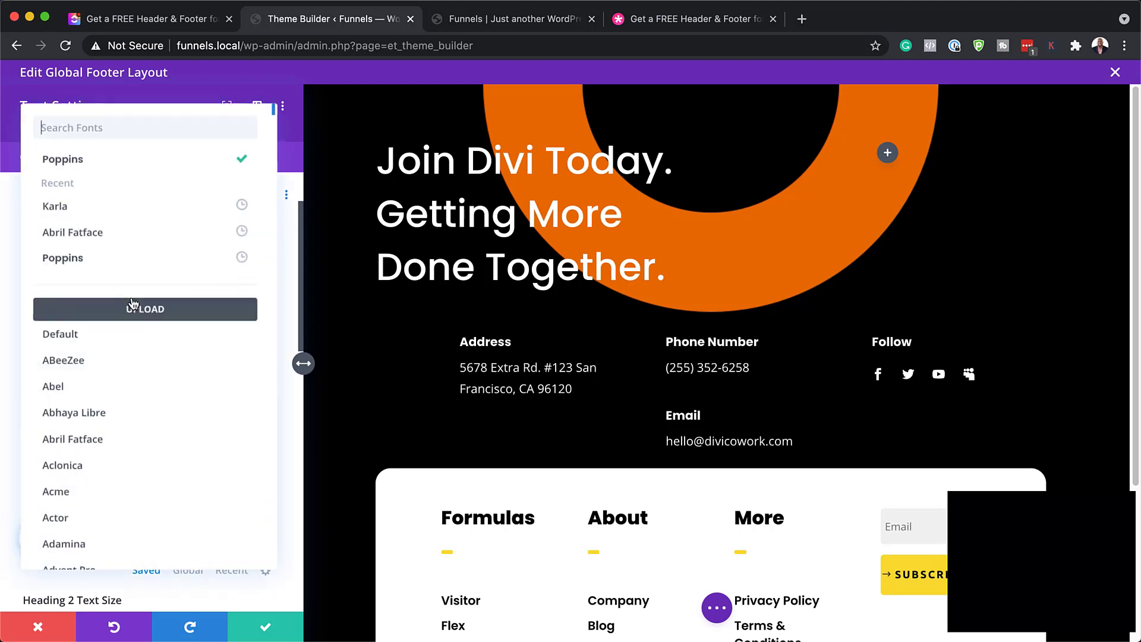
pyautogui.click(107, 239)
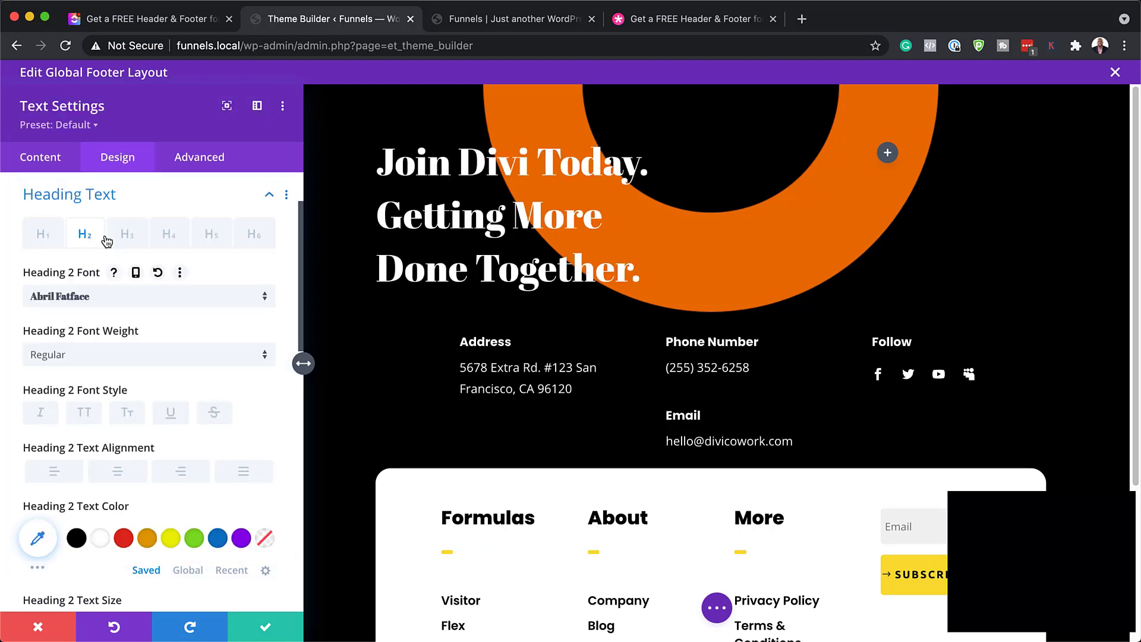
pyautogui.click(148, 356)
pyautogui.click(138, 393)
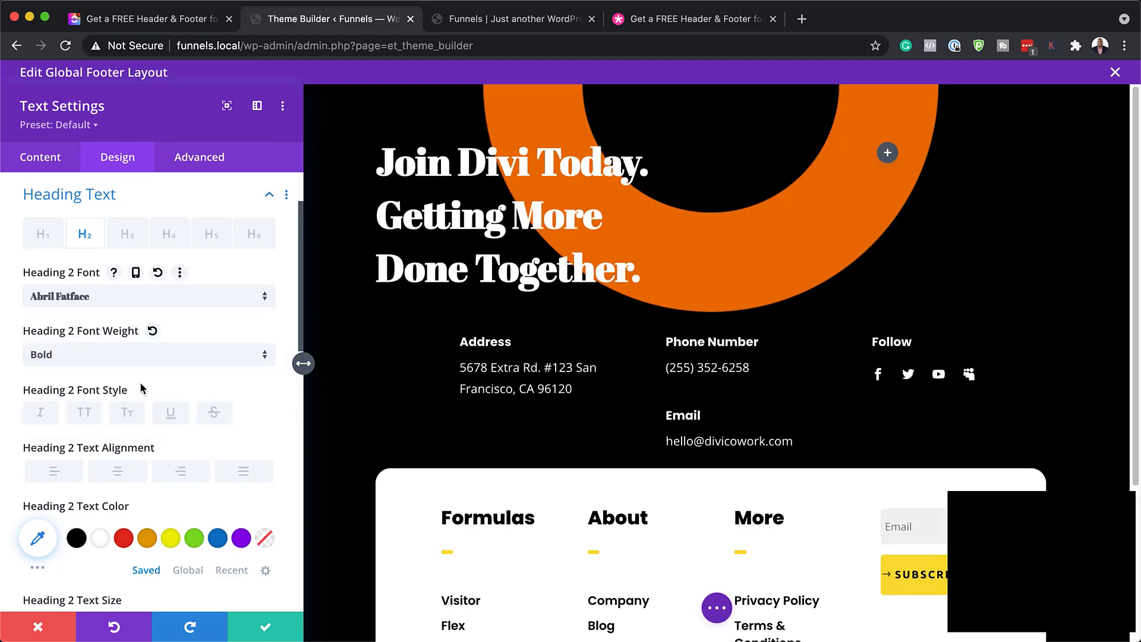
pyautogui.scroll(-2, 201, 450)
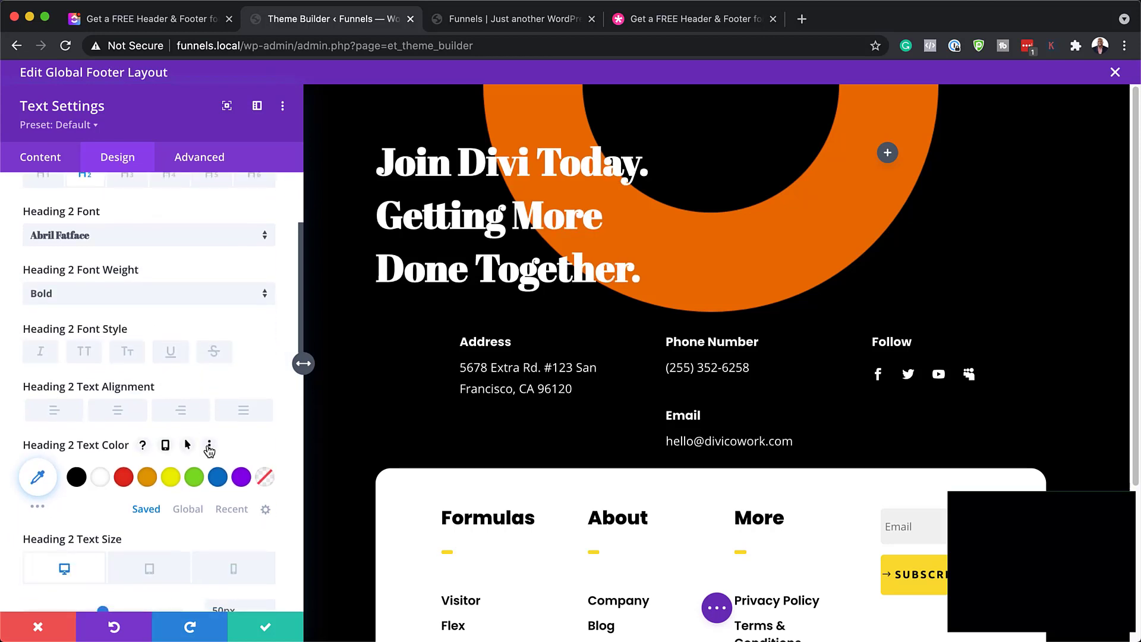
pyautogui.scroll(-3, 208, 449)
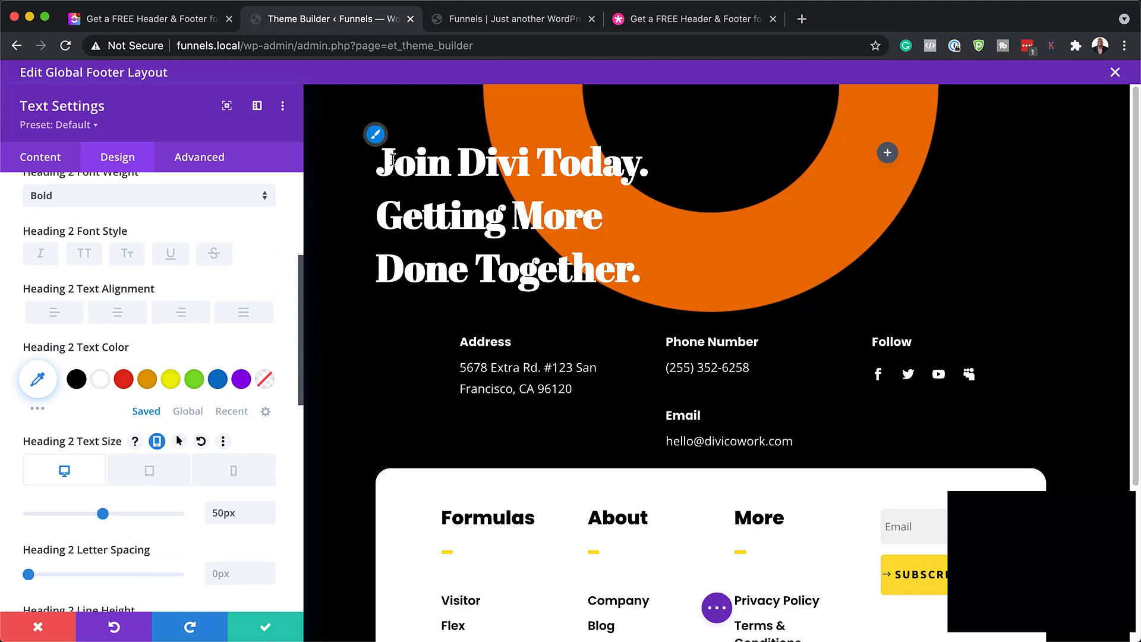
pyautogui.click(38, 628)
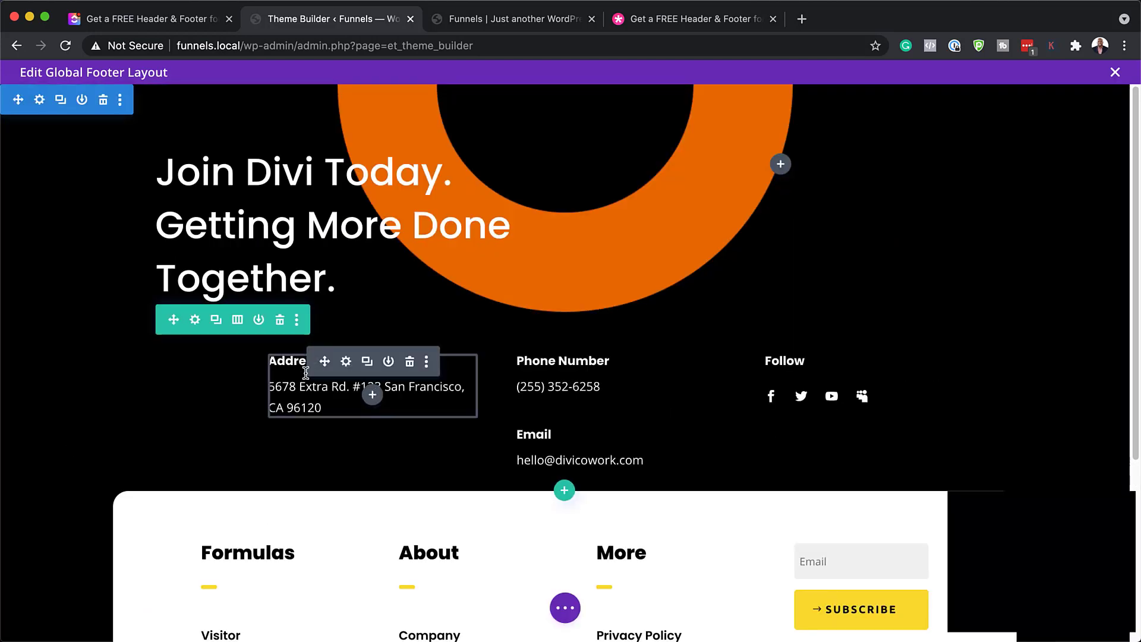
# Raise the footer Address text module's heading size to 20px
pyautogui.click(346, 362)
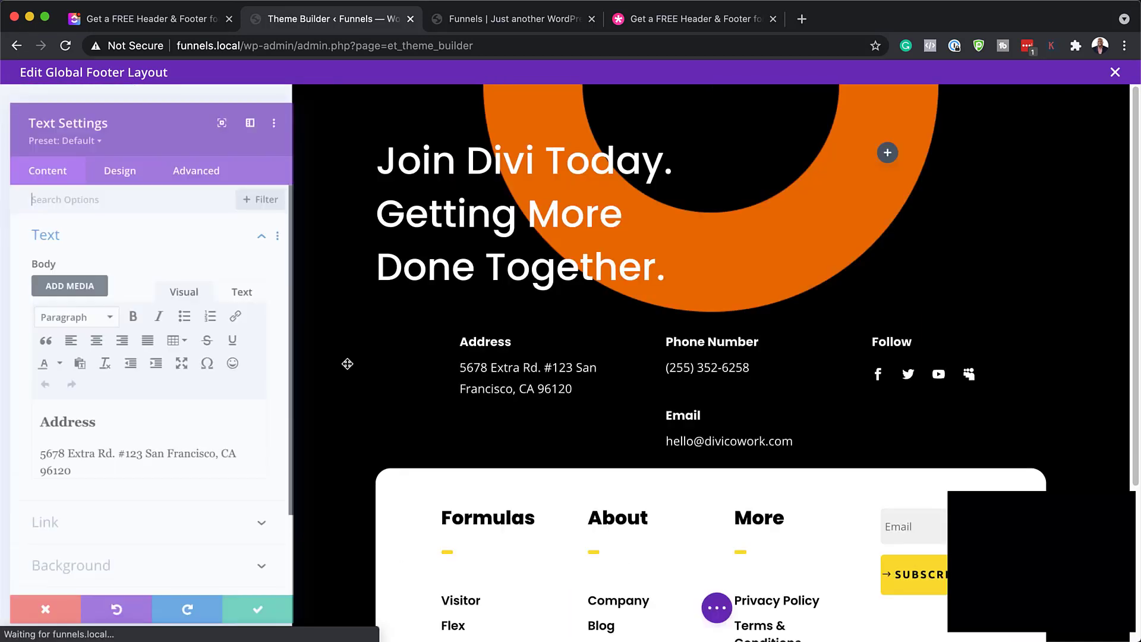
pyautogui.click(81, 426)
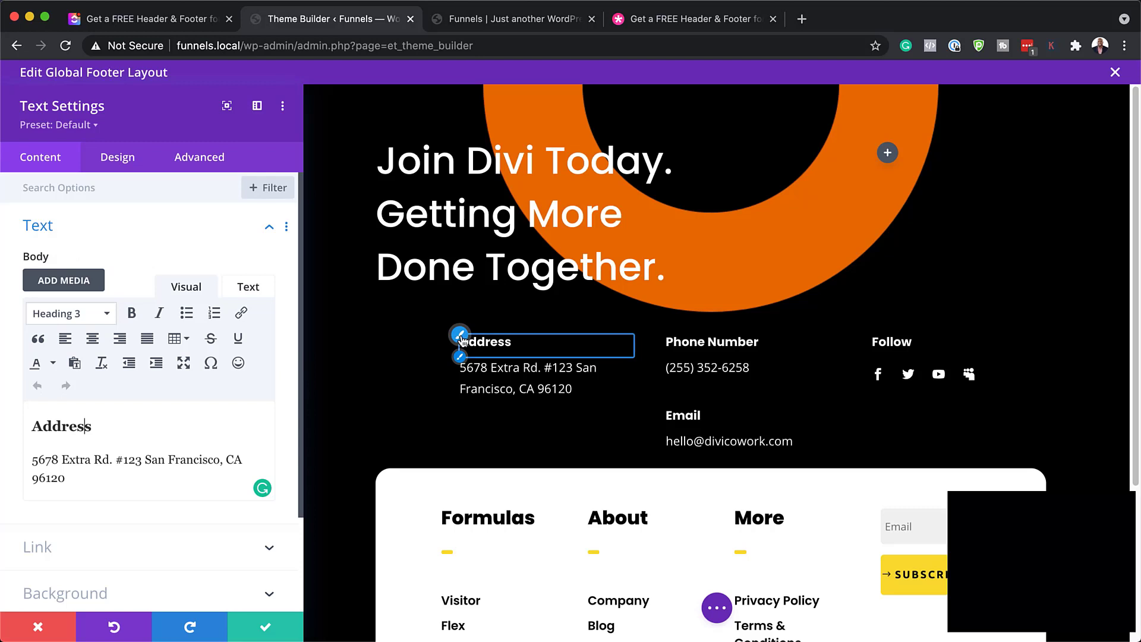
pyautogui.click(460, 337)
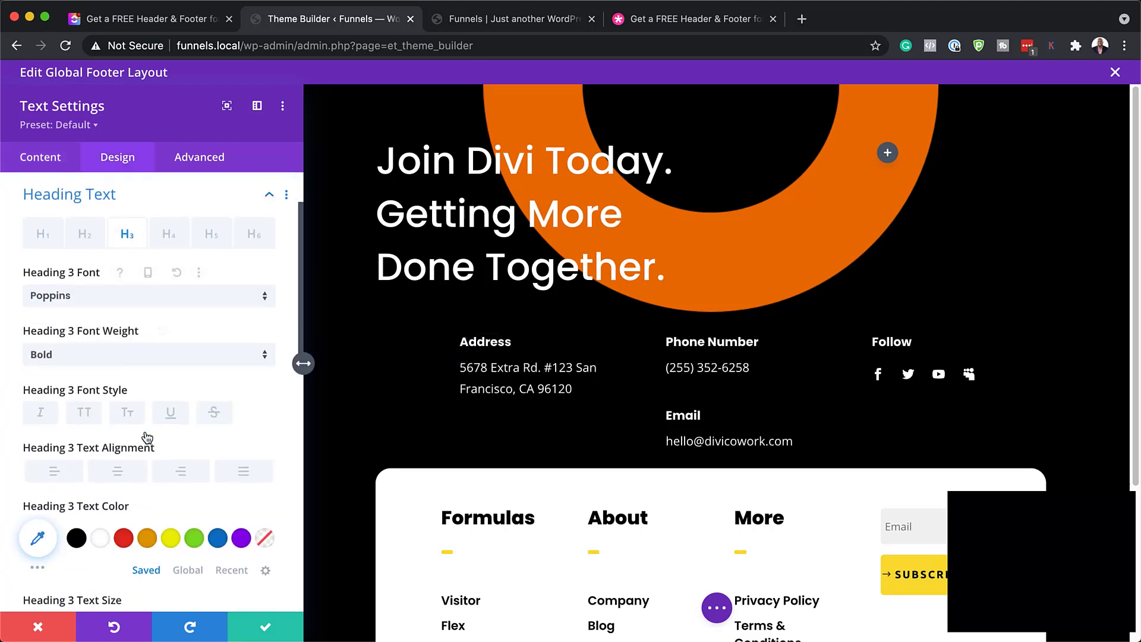
pyautogui.scroll(-2, 143, 433)
pyautogui.click(269, 568)
pyautogui.click(269, 567)
pyautogui.click(270, 569)
pyautogui.click(271, 569)
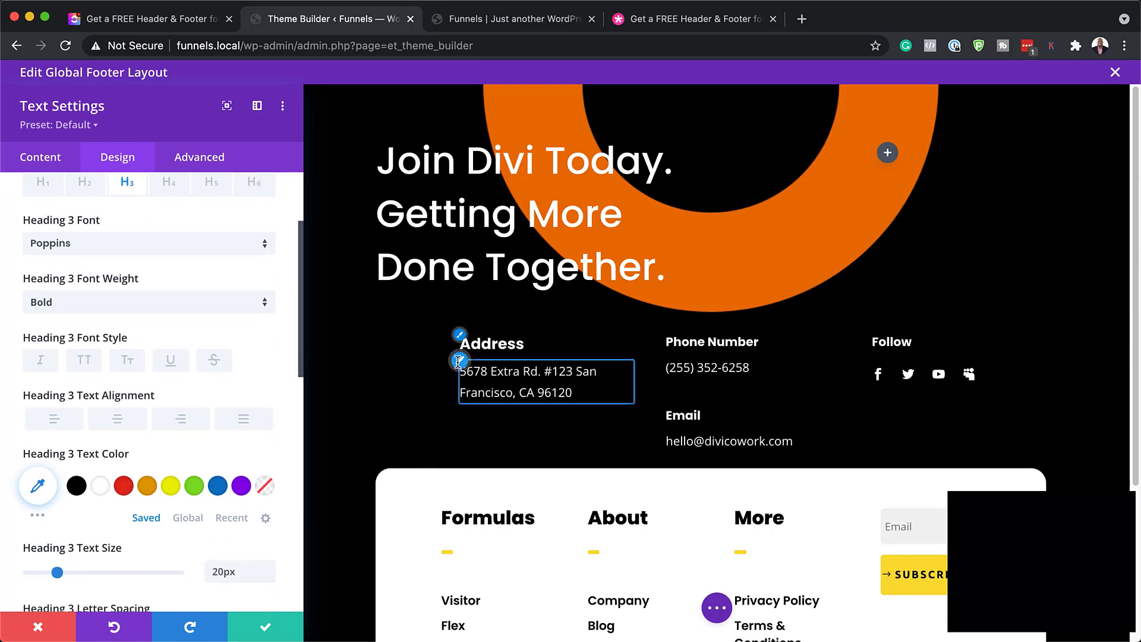
# Set the address body font to Poppins, try orange text, then discard the changes
pyautogui.click(459, 361)
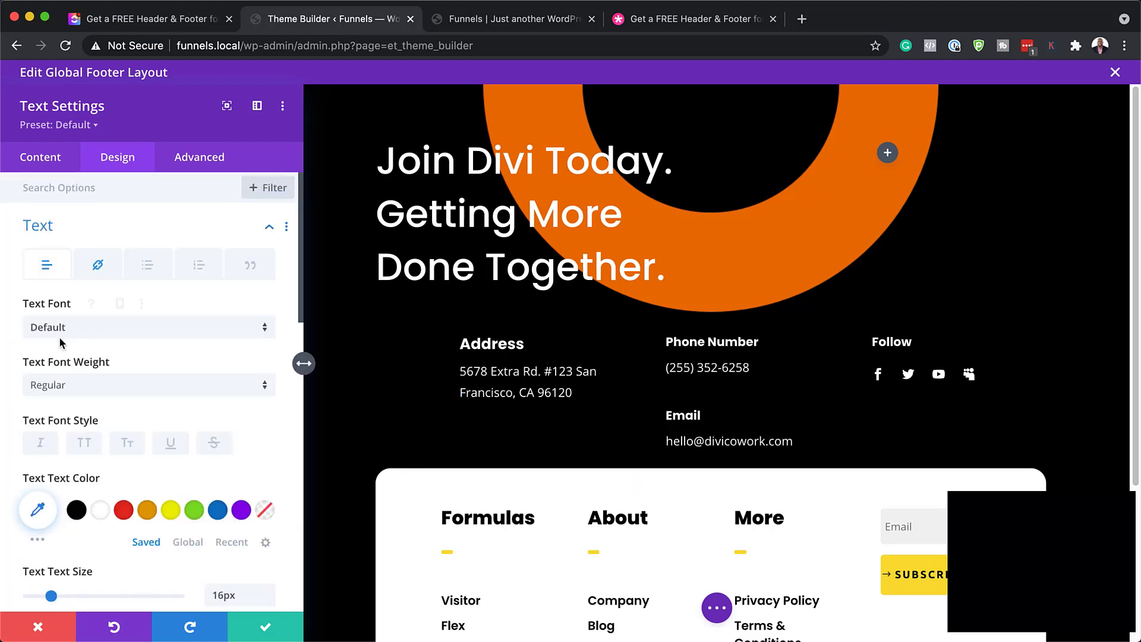
pyautogui.click(79, 329)
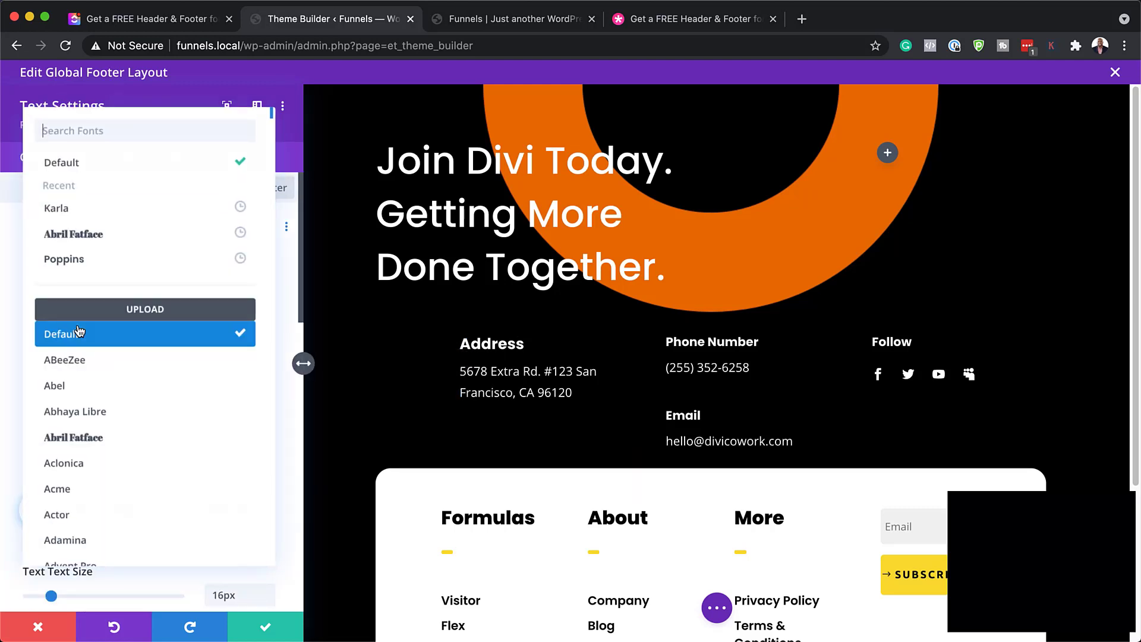
pyautogui.click(110, 259)
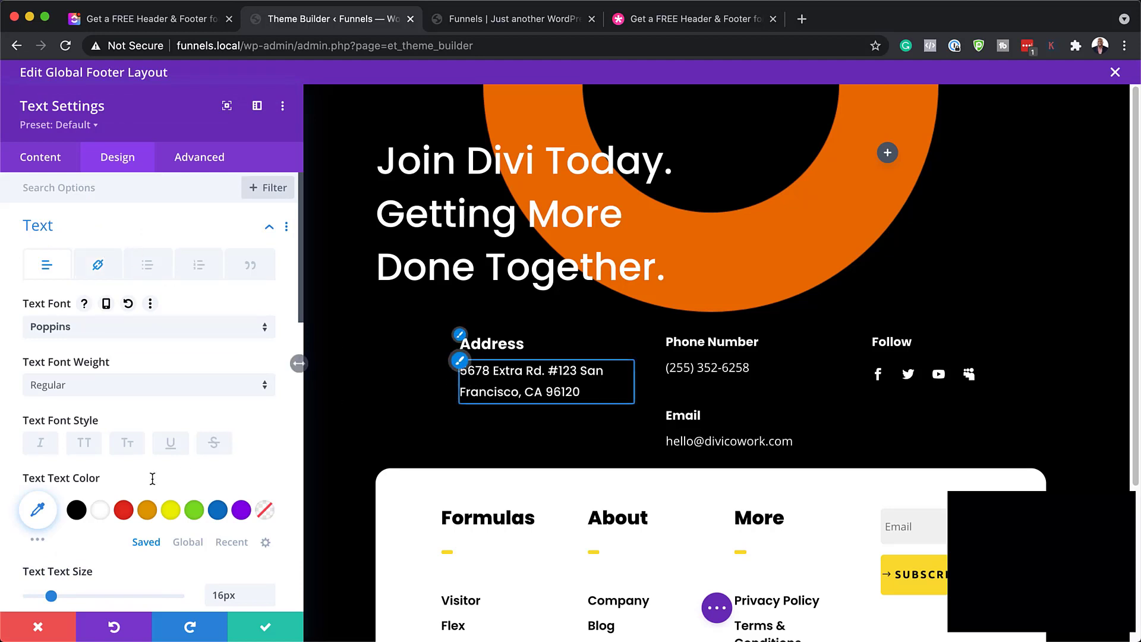
pyautogui.scroll(-1, 190, 485)
pyautogui.scroll(-3, 189, 485)
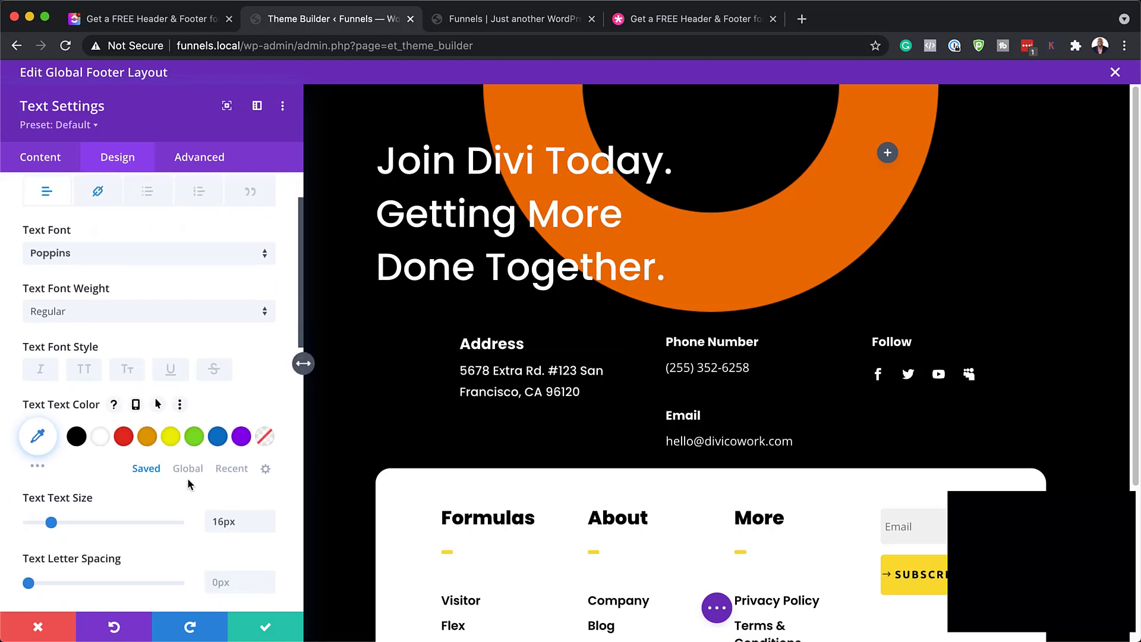
pyautogui.click(148, 438)
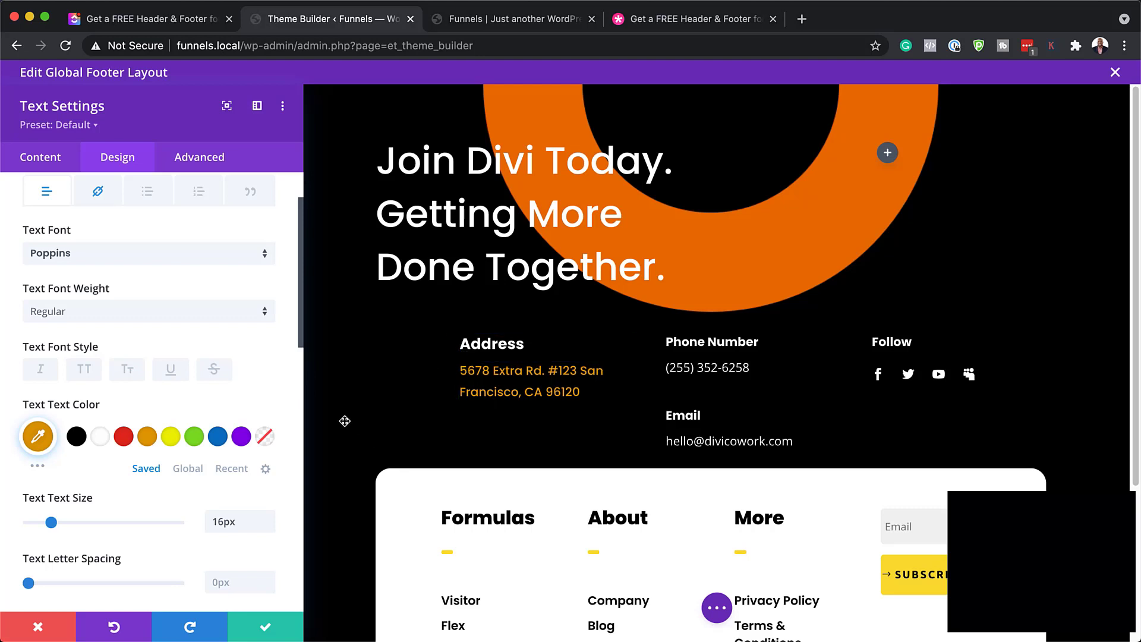
pyautogui.click(40, 628)
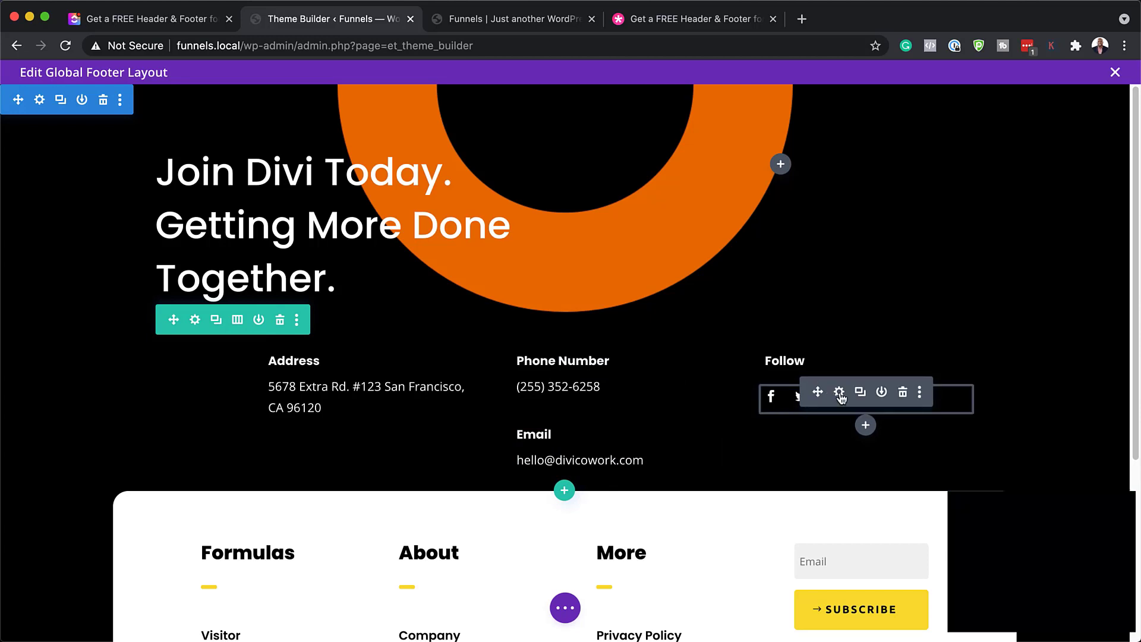
# Delete the myspace follow entry and turn a duplicated youtube entry into Instagram
pyautogui.click(840, 394)
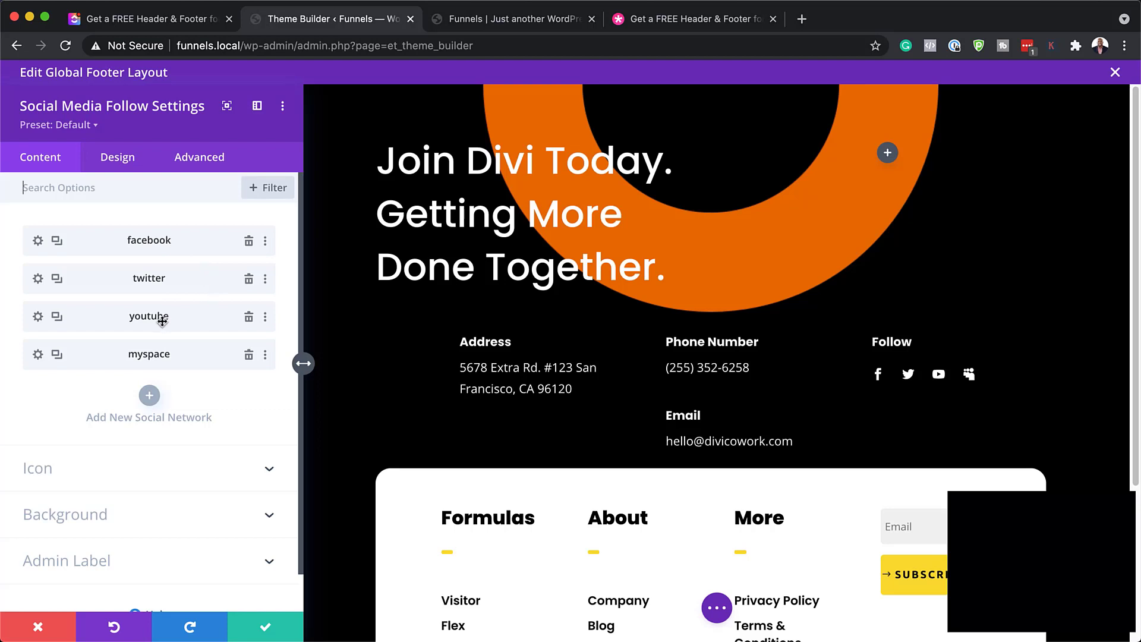
pyautogui.click(249, 356)
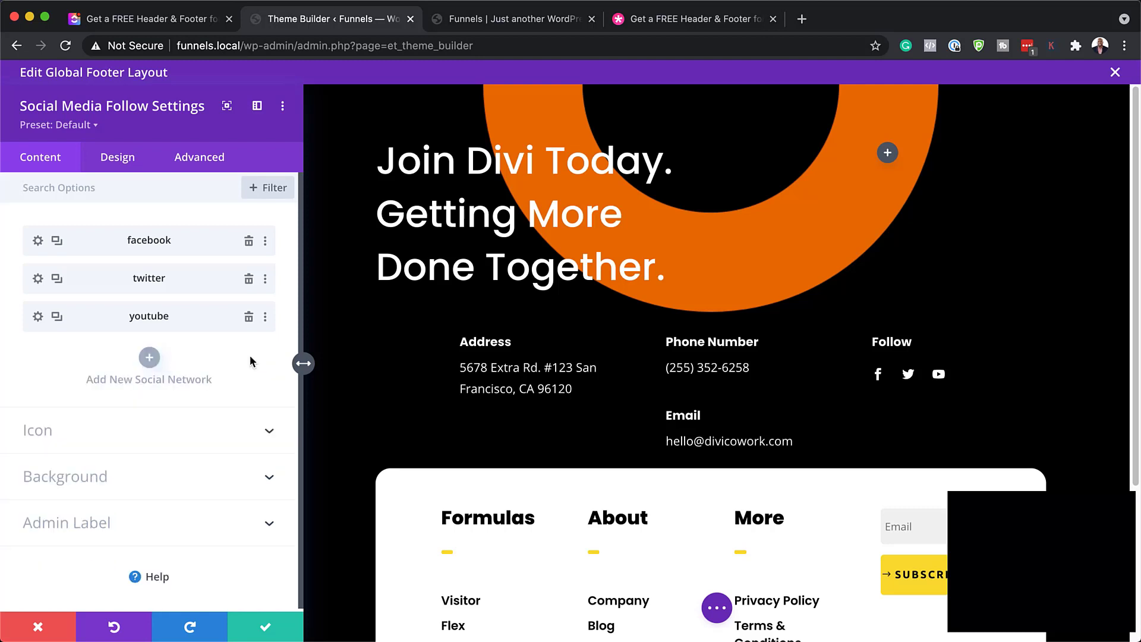
pyautogui.click(57, 316)
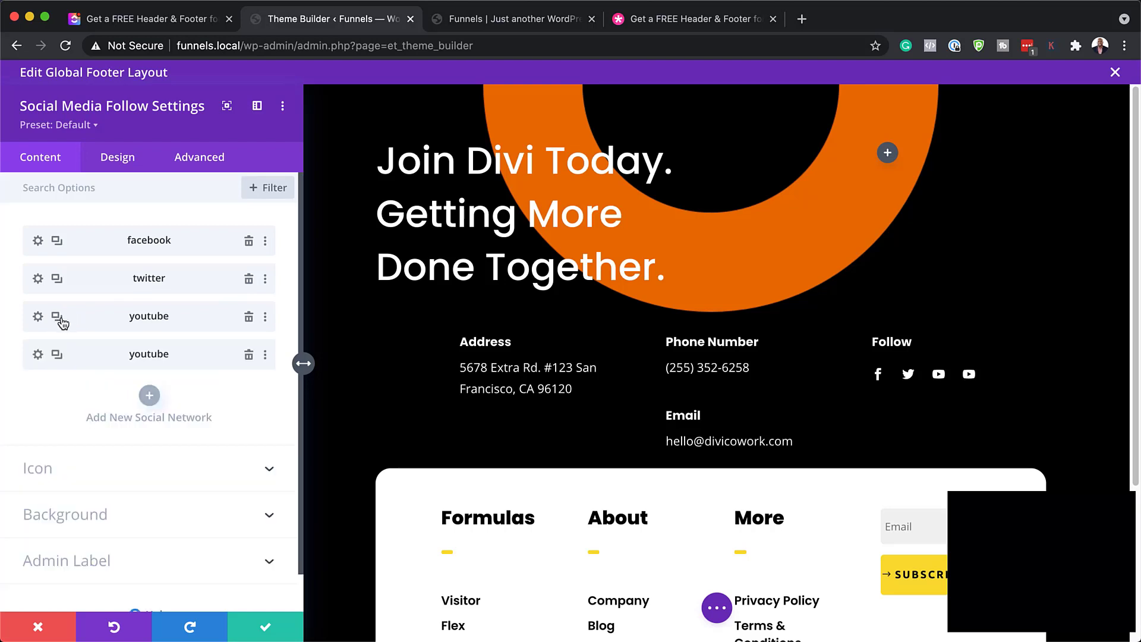
pyautogui.click(38, 359)
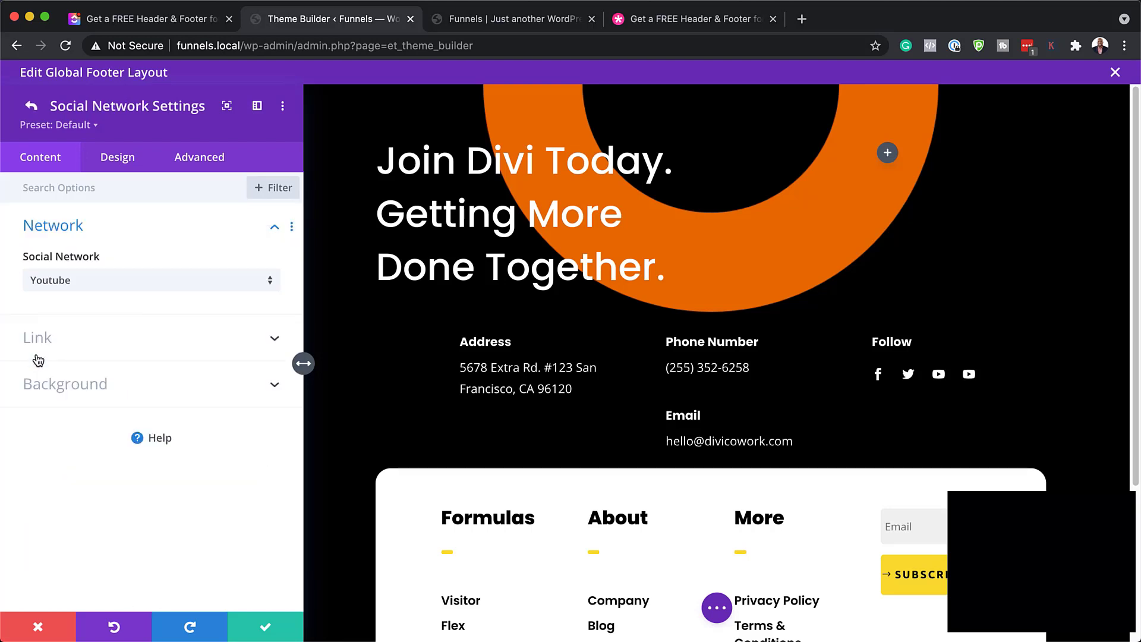
pyautogui.click(73, 279)
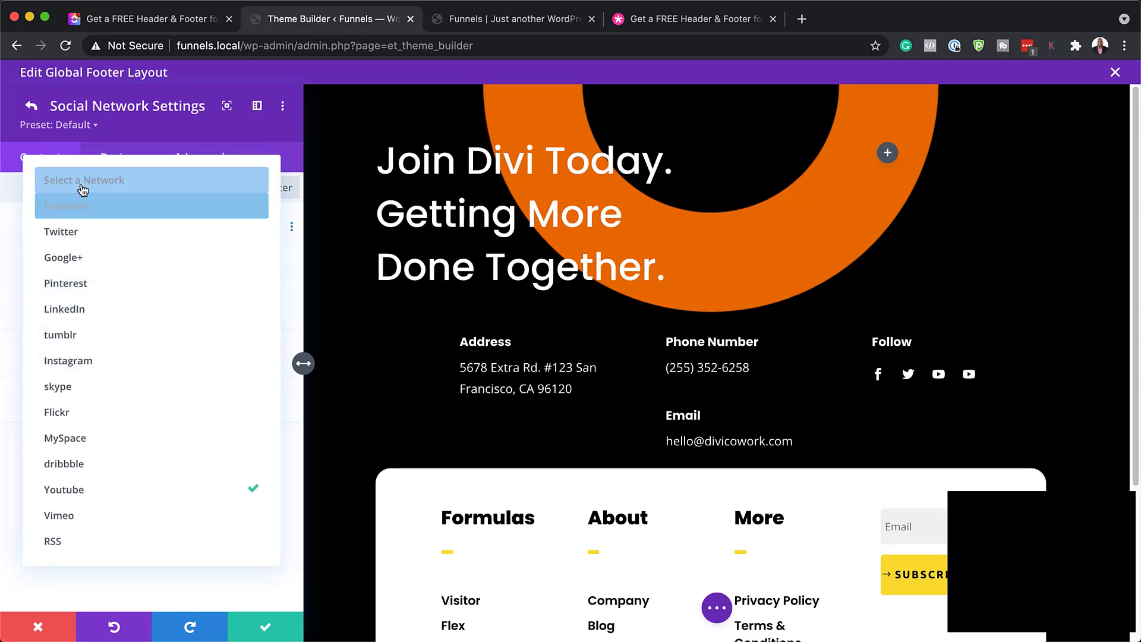
pyautogui.click(121, 371)
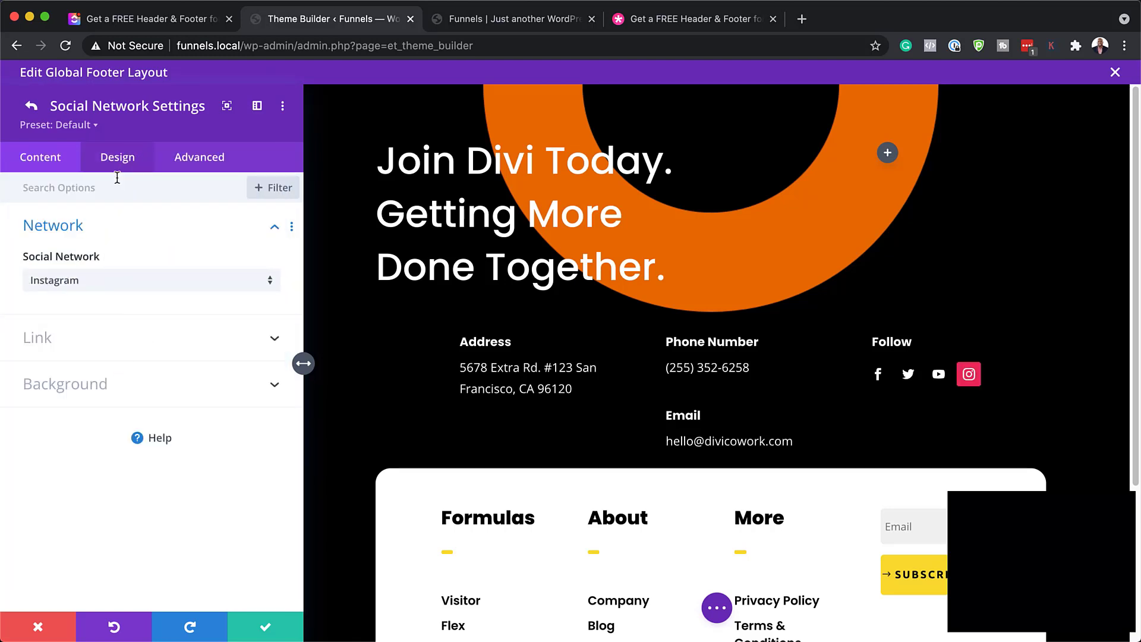
# Open the Instagram account link field, then reset the Instagram item's styles
pyautogui.click(46, 337)
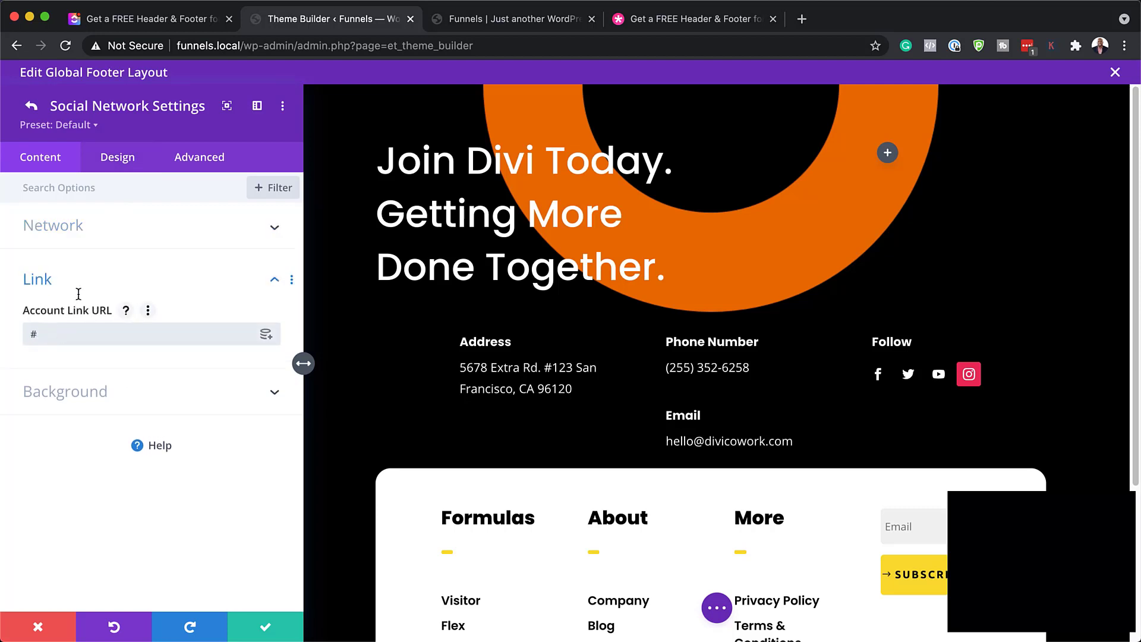
pyautogui.click(68, 331)
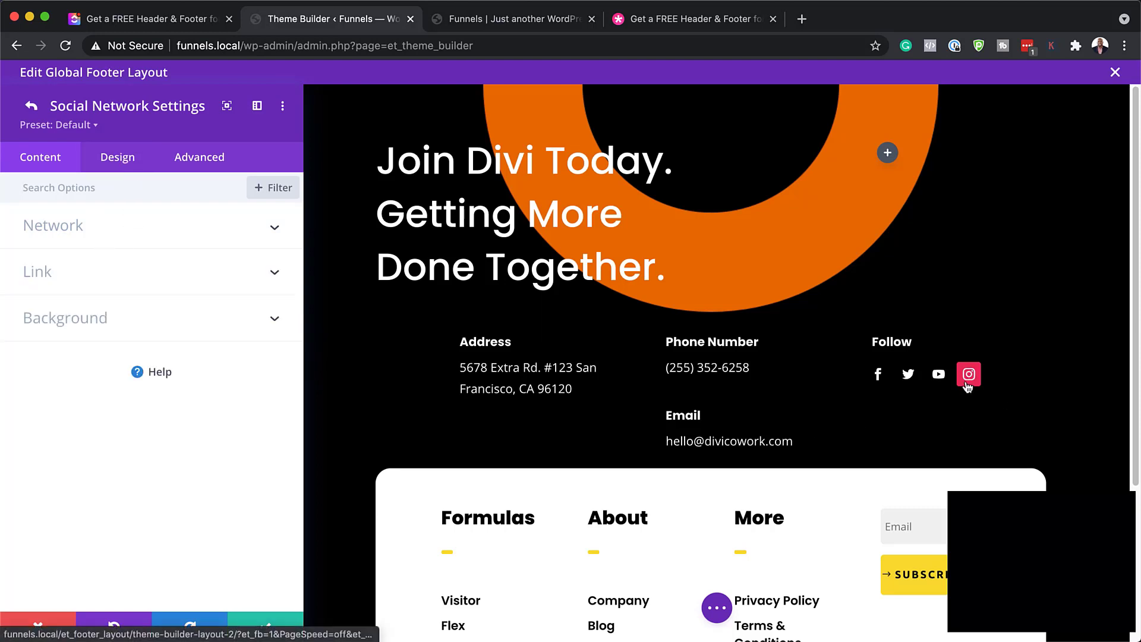
pyautogui.click(29, 106)
pyautogui.rightClick(190, 356)
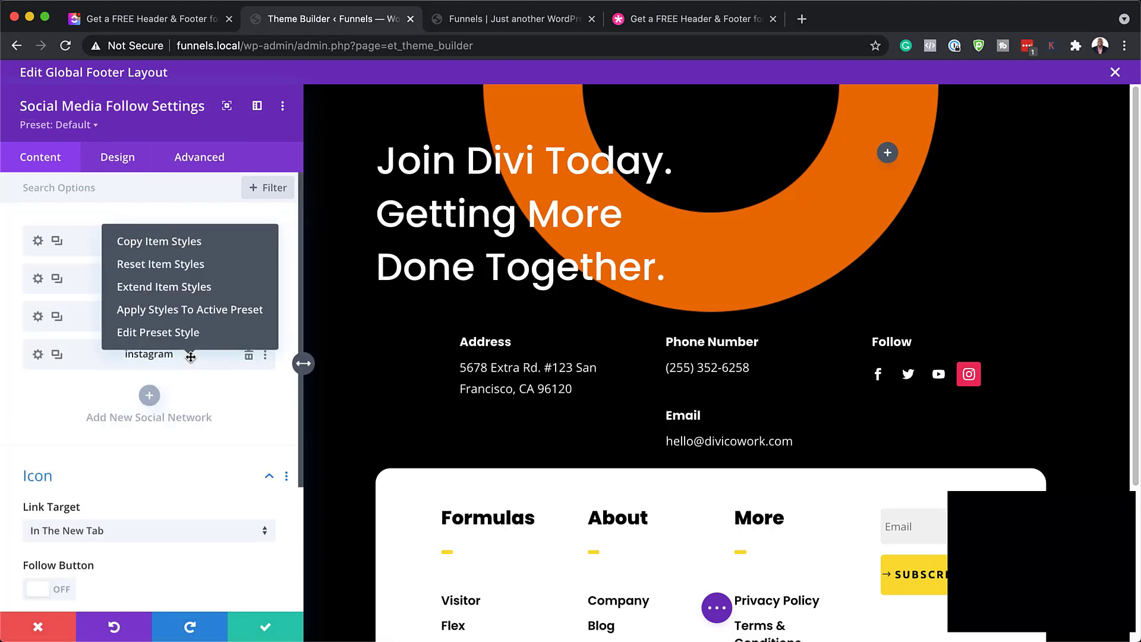
pyautogui.click(192, 267)
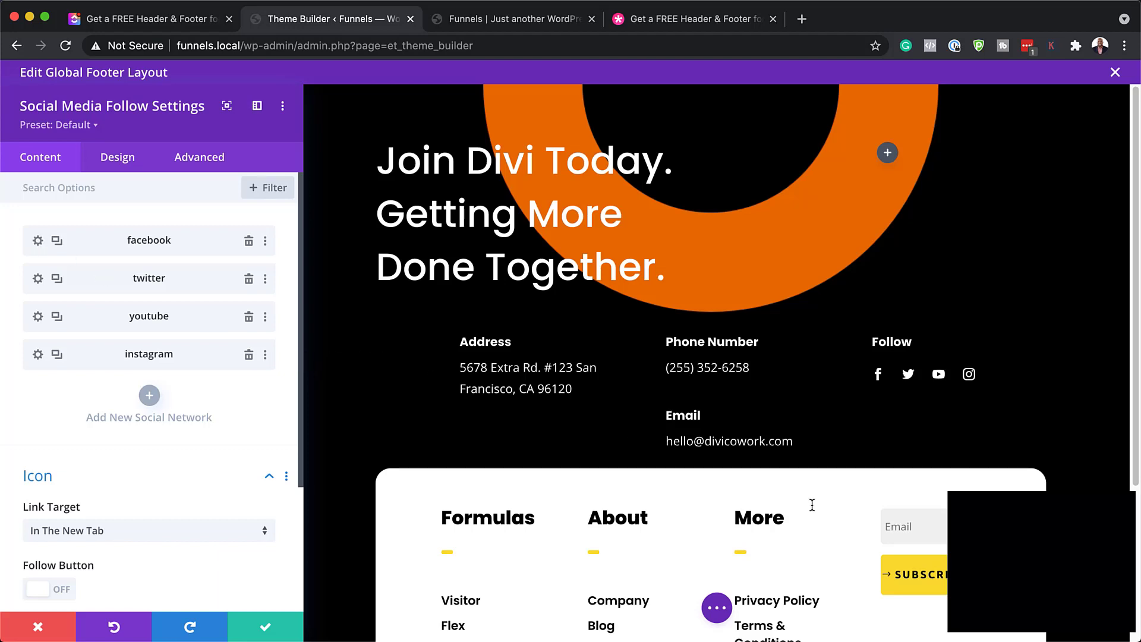
pyautogui.scroll(-4, 811, 504)
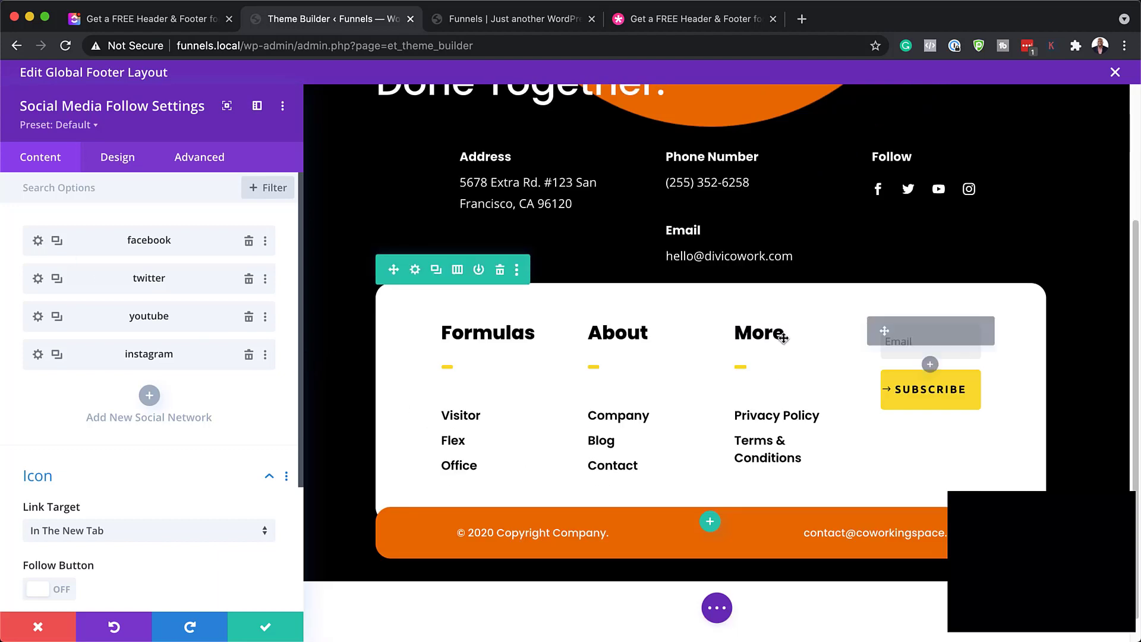
# Discard the Social Media Follow edits and open the footer card row's Background options
pyautogui.click(40, 626)
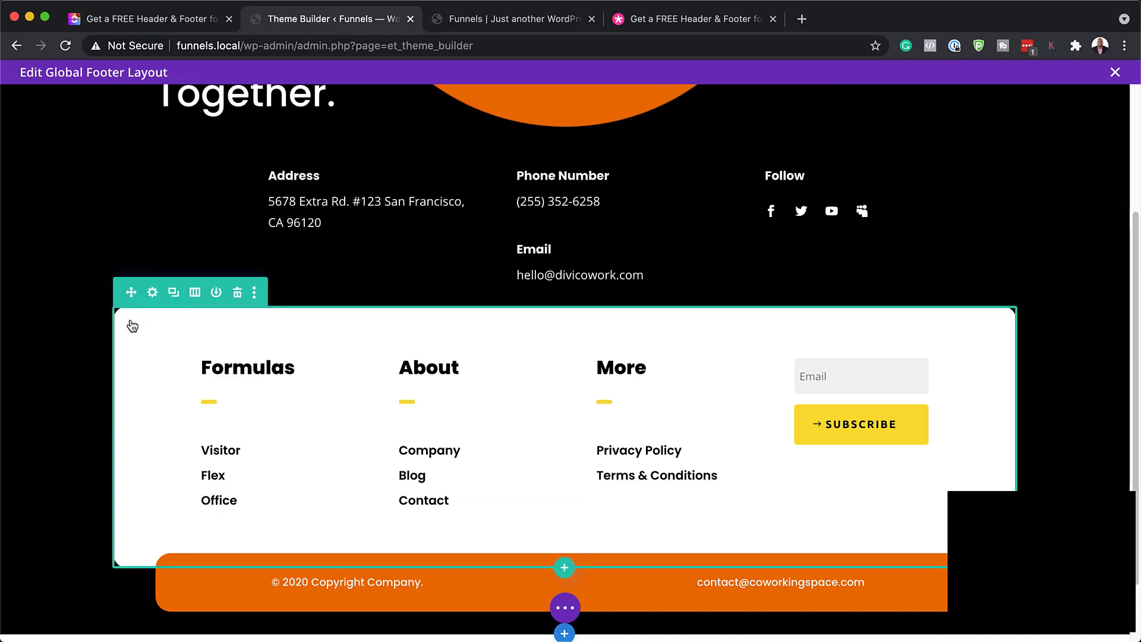
pyautogui.click(153, 293)
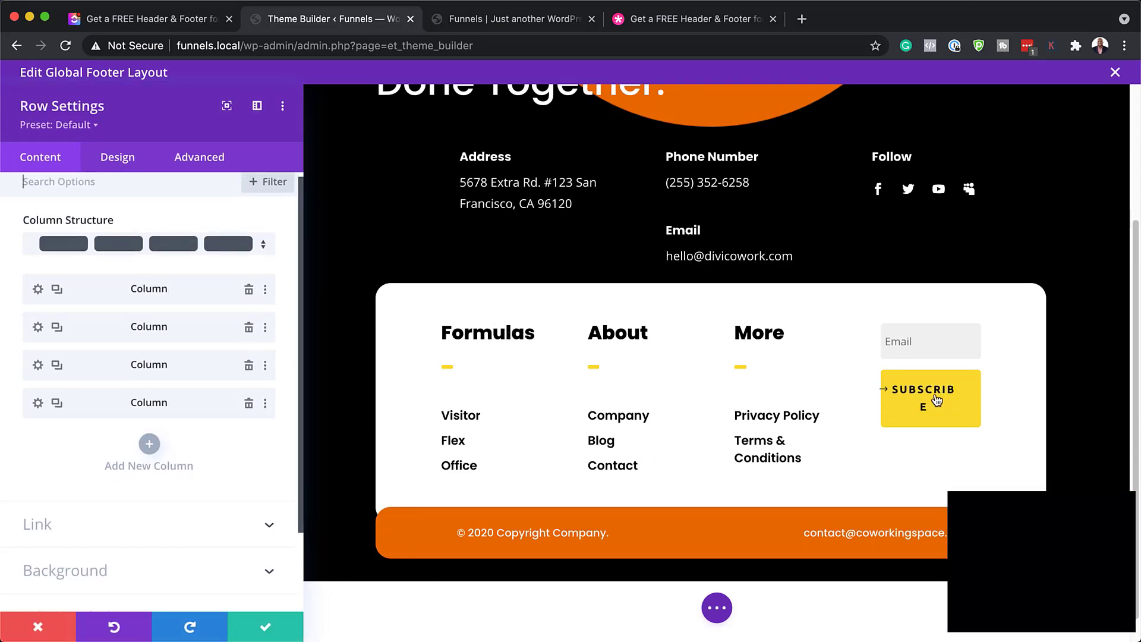
pyautogui.scroll(-2, 95, 517)
pyautogui.click(84, 520)
# Try light grey, yellow and orange row backgrounds, then discard and close Row Settings
pyautogui.click(91, 409)
pyautogui.moveTo(104, 391)
pyautogui.mouseDown()
pyautogui.moveTo(183, 327)
pyautogui.moveTo(47, 341)
pyautogui.mouseUp()
pyautogui.moveTo(278, 335)
pyautogui.mouseDown()
pyautogui.moveTo(35, 336)
pyautogui.moveTo(261, 324)
pyautogui.moveTo(104, 337)
pyautogui.moveTo(8, 327)
pyautogui.moveTo(26, 446)
pyautogui.moveTo(27, 321)
pyautogui.mouseUp()
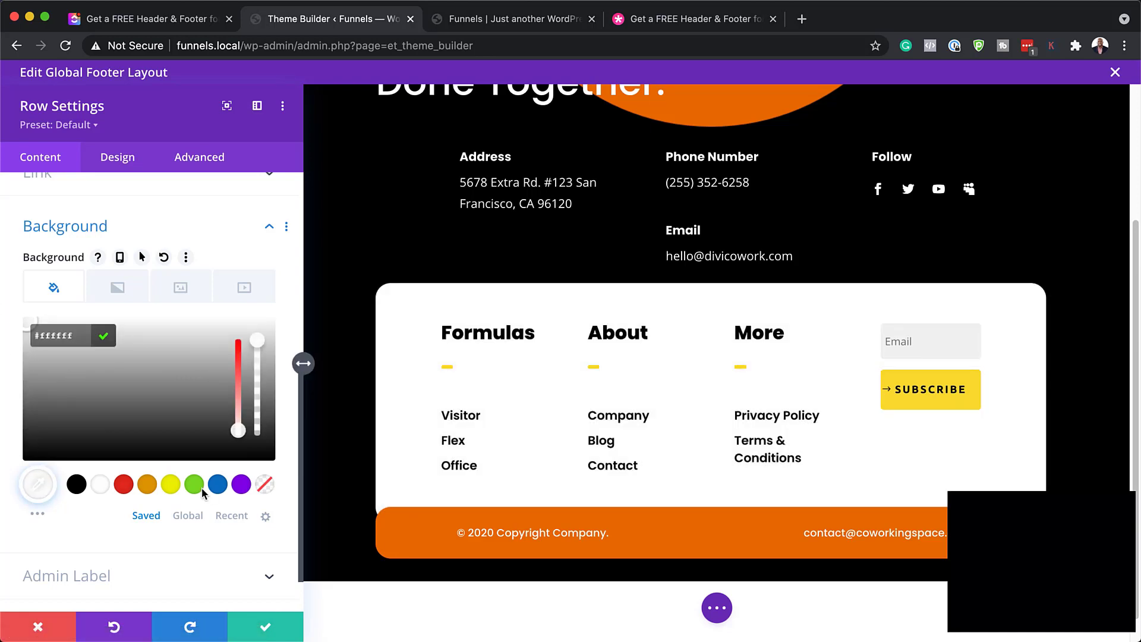
pyautogui.click(171, 486)
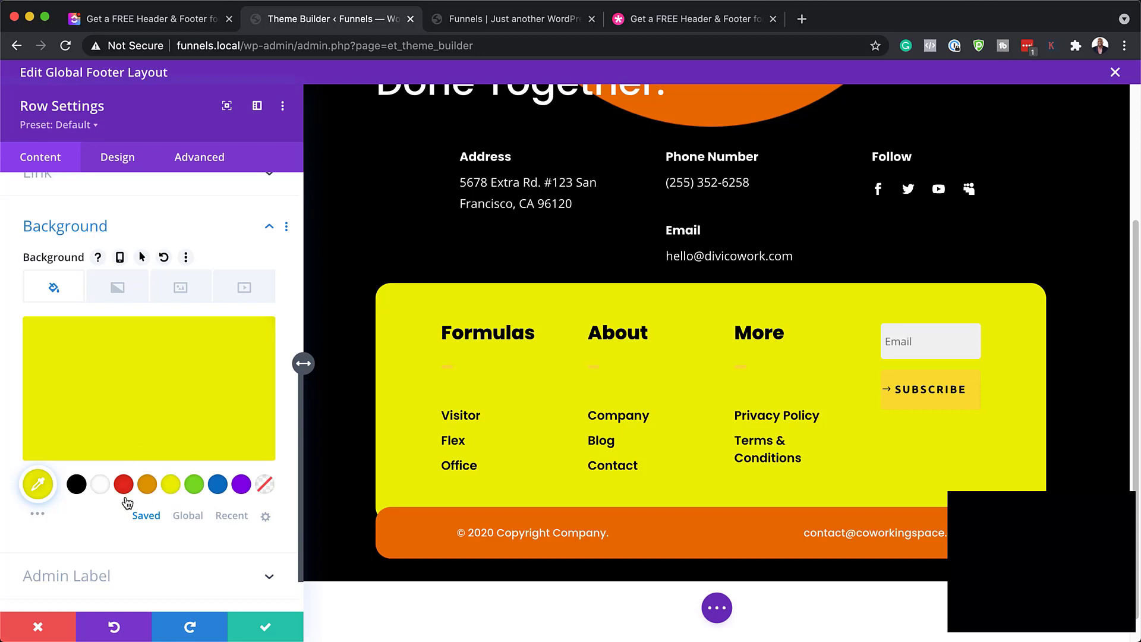
pyautogui.click(147, 484)
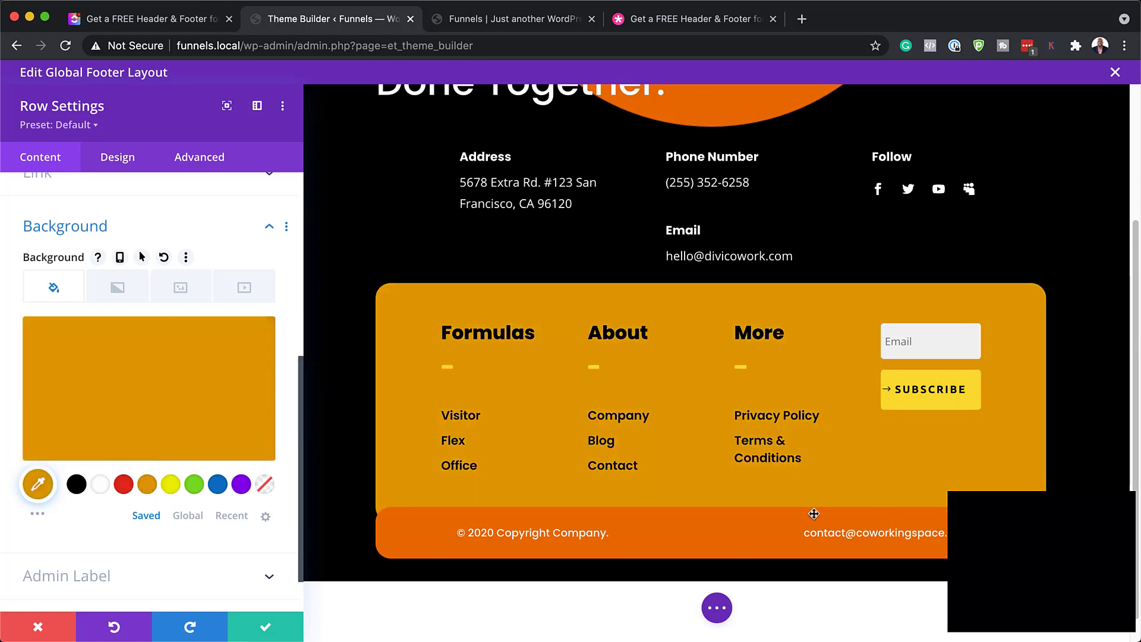
pyautogui.click(39, 628)
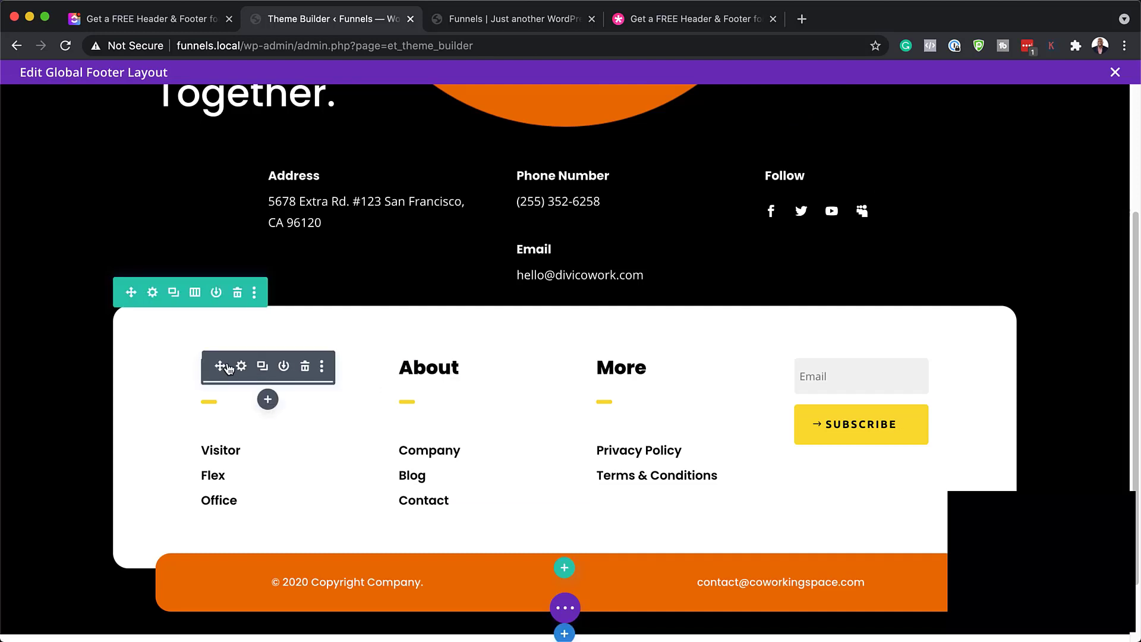
pyautogui.click(242, 367)
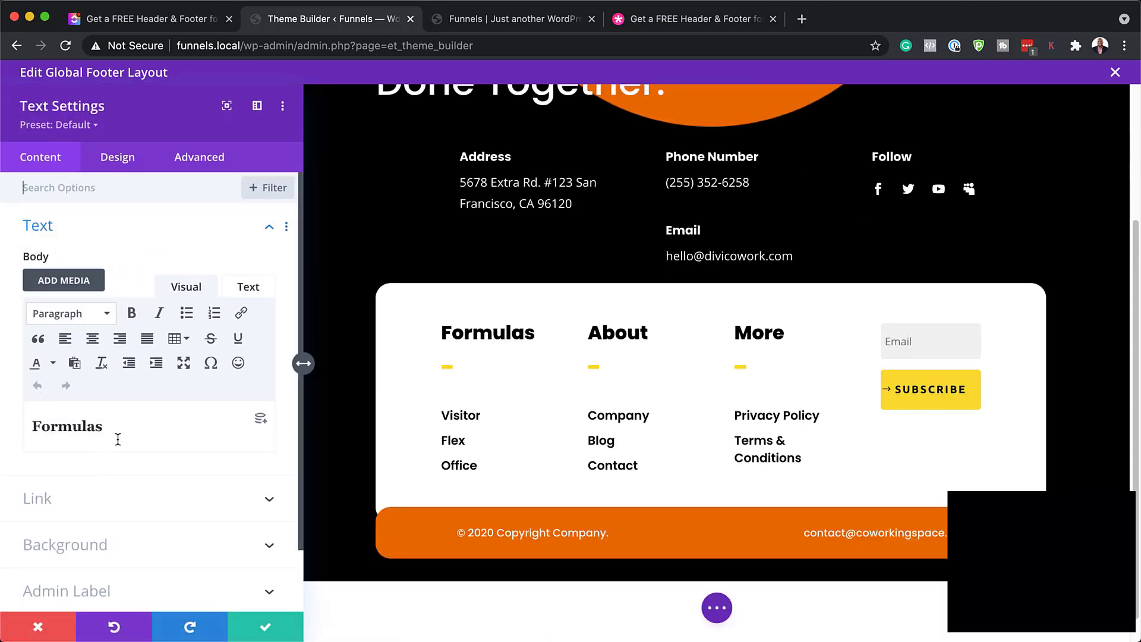
pyautogui.moveTo(117, 427); pyautogui.dragTo(33, 415)
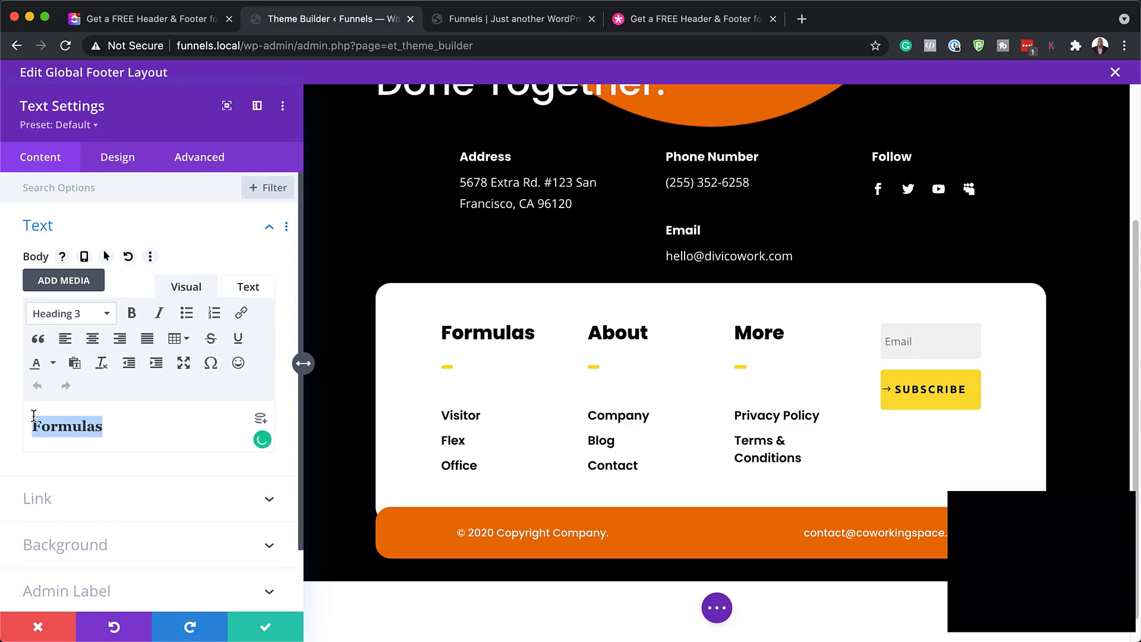
pyautogui.write('Mak')
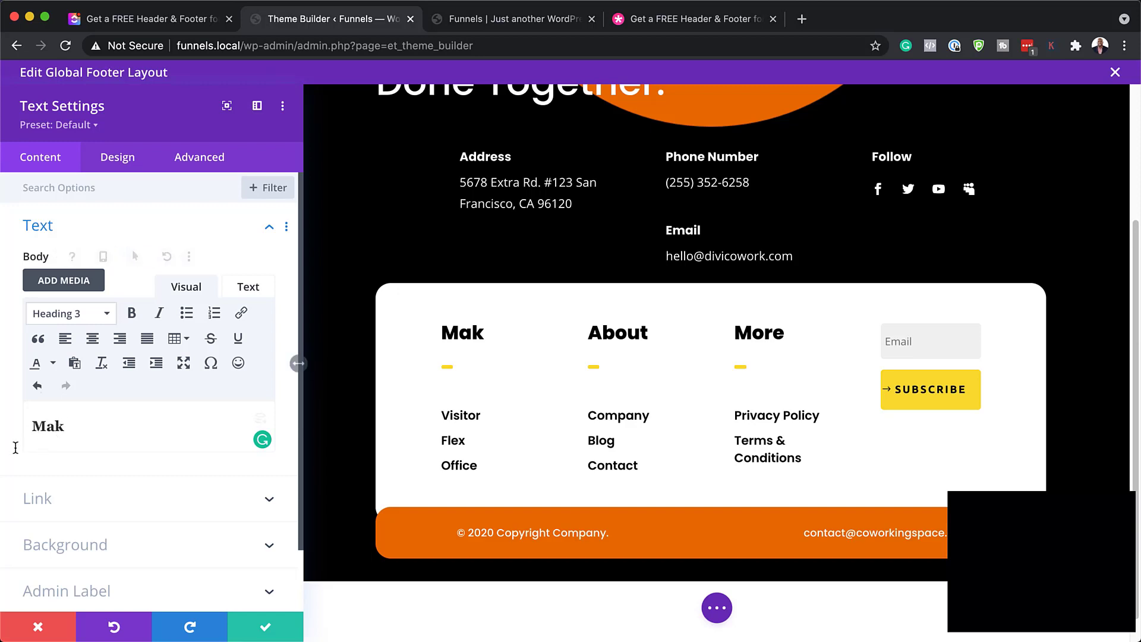
pyautogui.moveTo(71, 428); pyautogui.dragTo(30, 420)
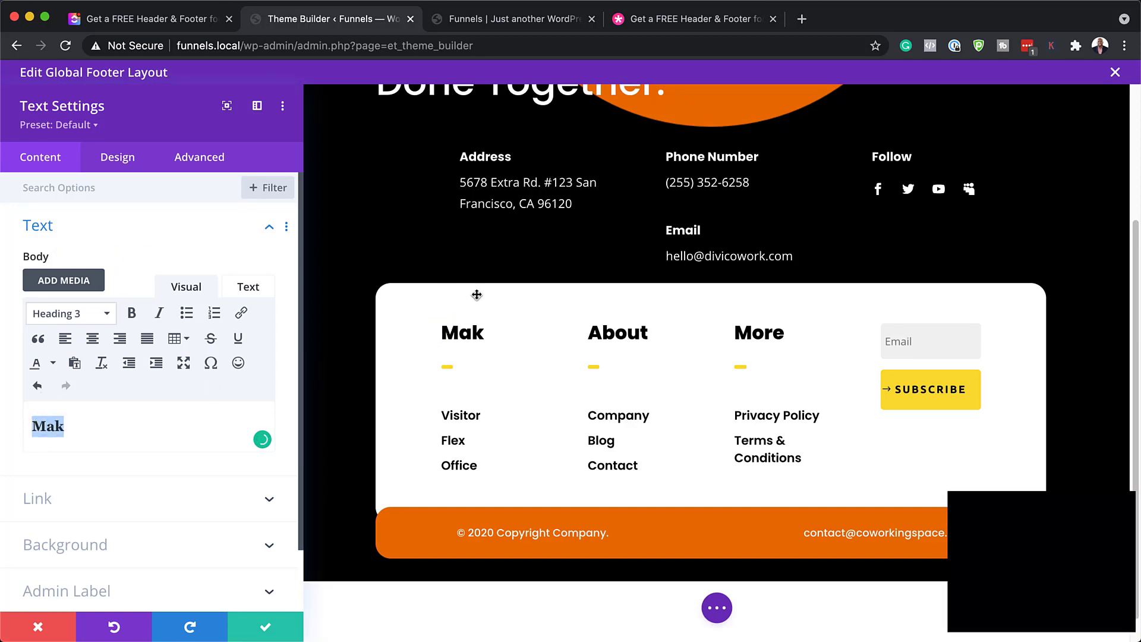
pyautogui.write('Formulas')
pyautogui.click(41, 621)
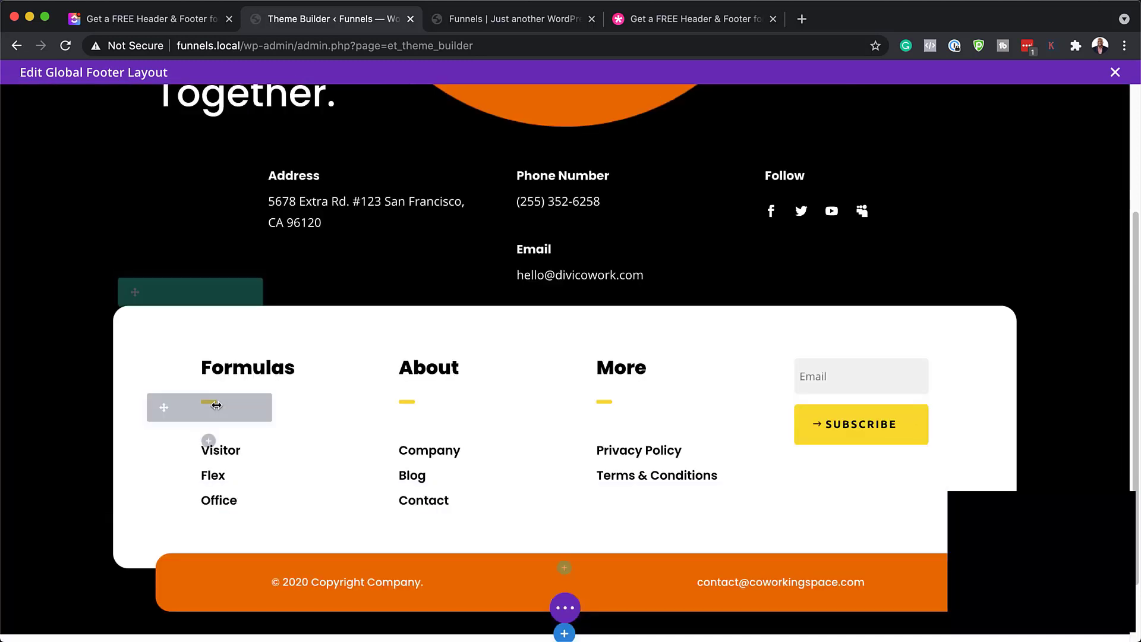
# Try orange, blue, purple, then green as the Formulas divider's line colour
pyautogui.click(182, 408)
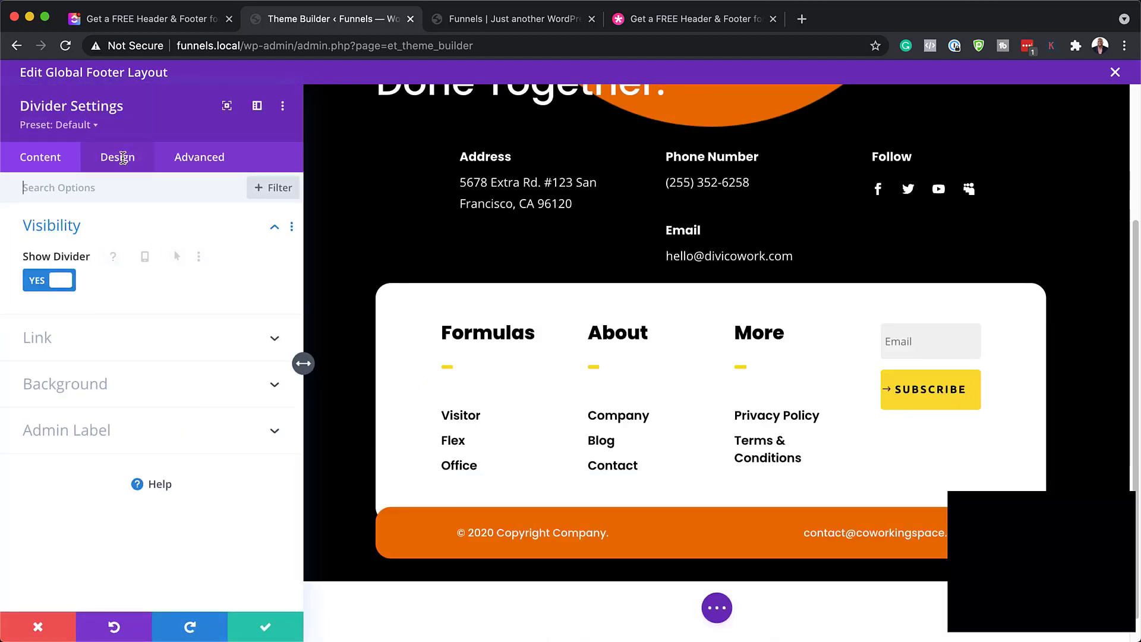
pyautogui.click(122, 160)
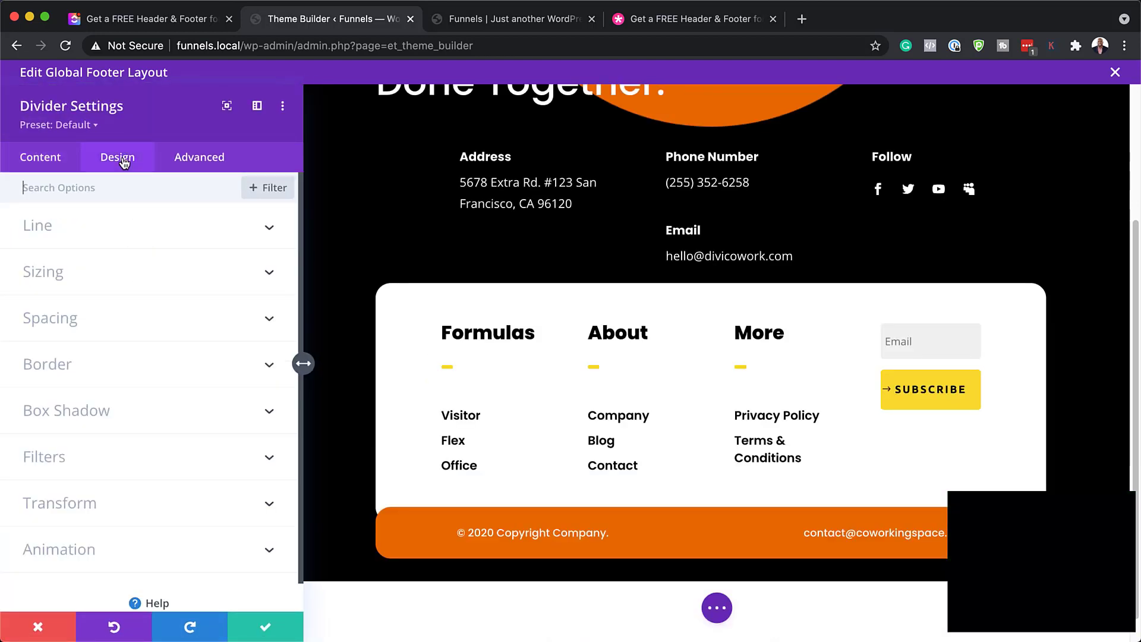
pyautogui.click(76, 226)
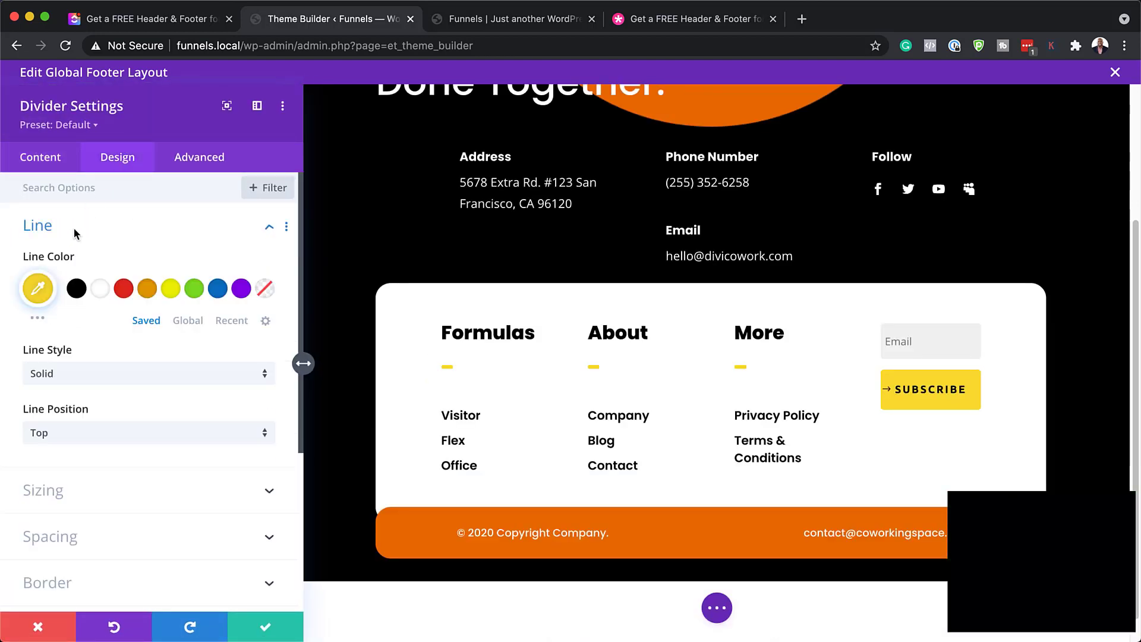
pyautogui.click(146, 292)
pyautogui.click(217, 290)
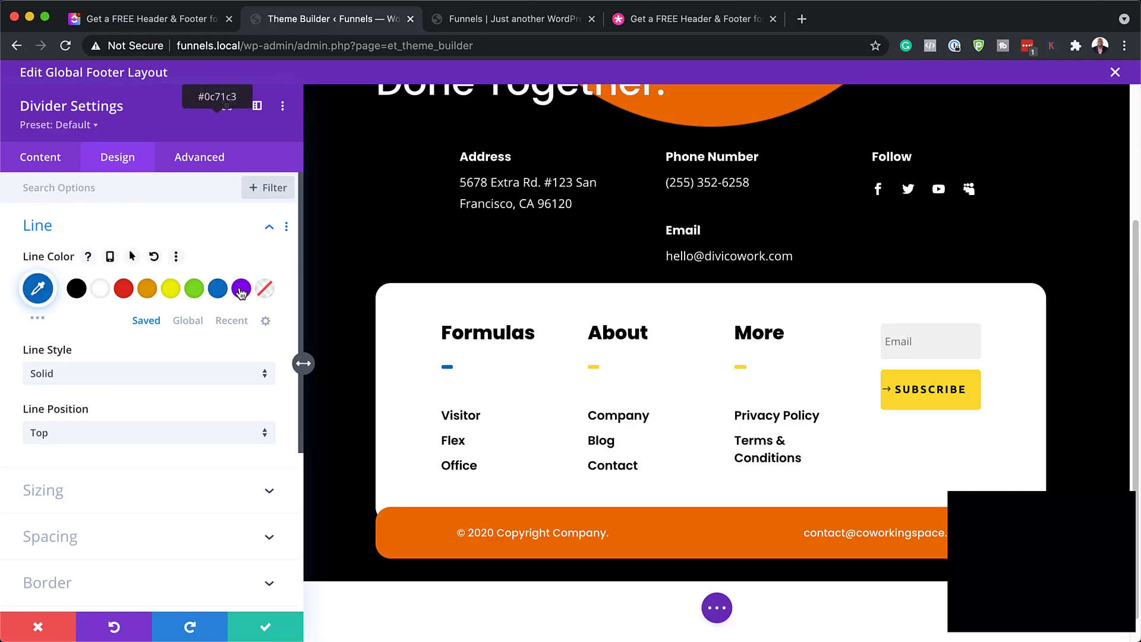
pyautogui.click(241, 288)
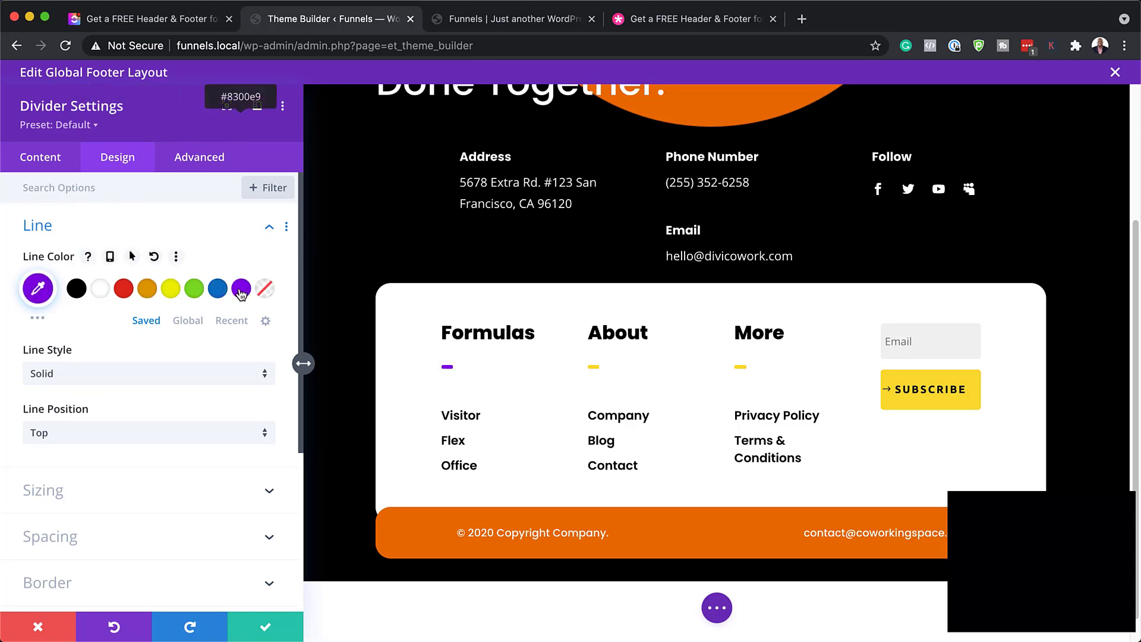
pyautogui.click(196, 292)
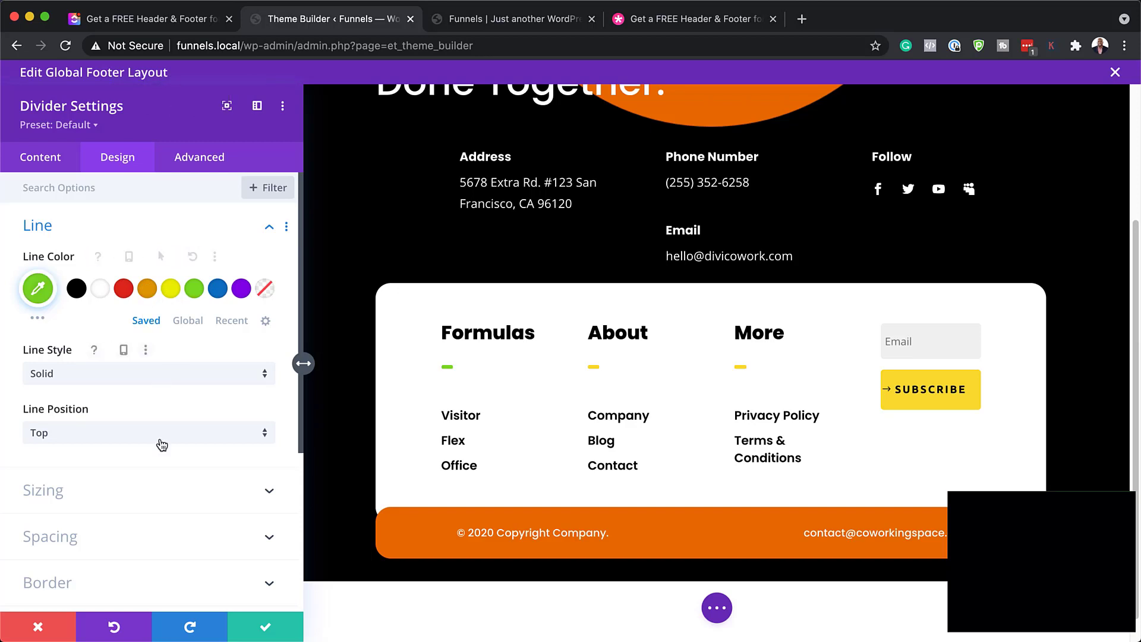
# Make the divider 5px thick and wider, then discard all divider changes
pyautogui.click(151, 497)
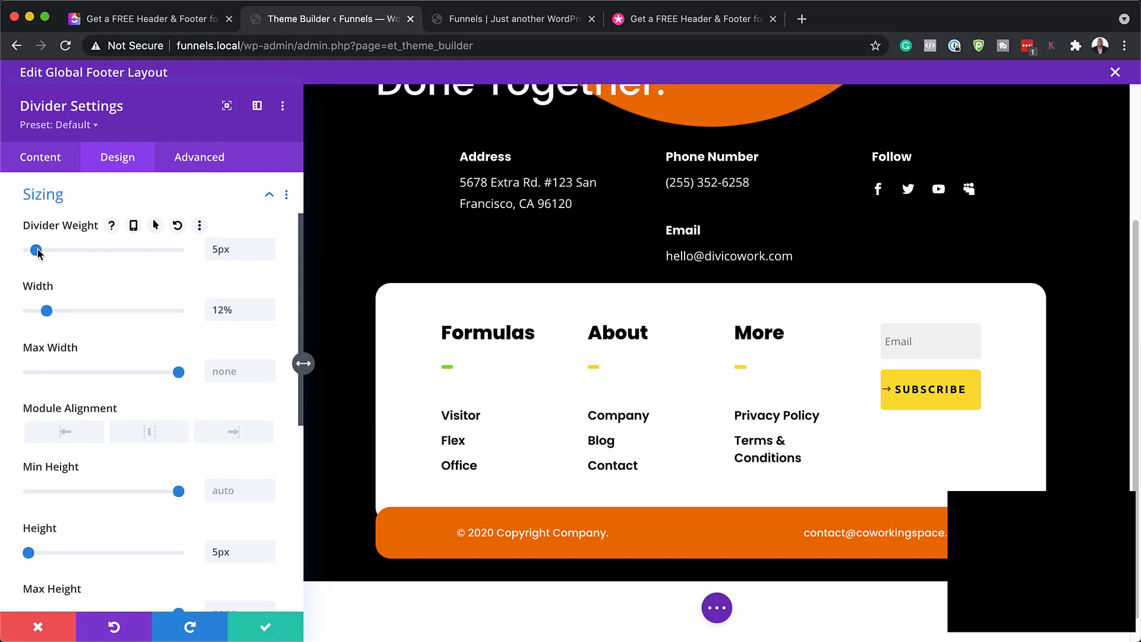
pyautogui.moveTo(37, 250); pyautogui.dragTo(29, 253)
pyautogui.moveTo(50, 313); pyautogui.dragTo(116, 310)
pyautogui.moveTo(29, 250); pyautogui.dragTo(37, 251)
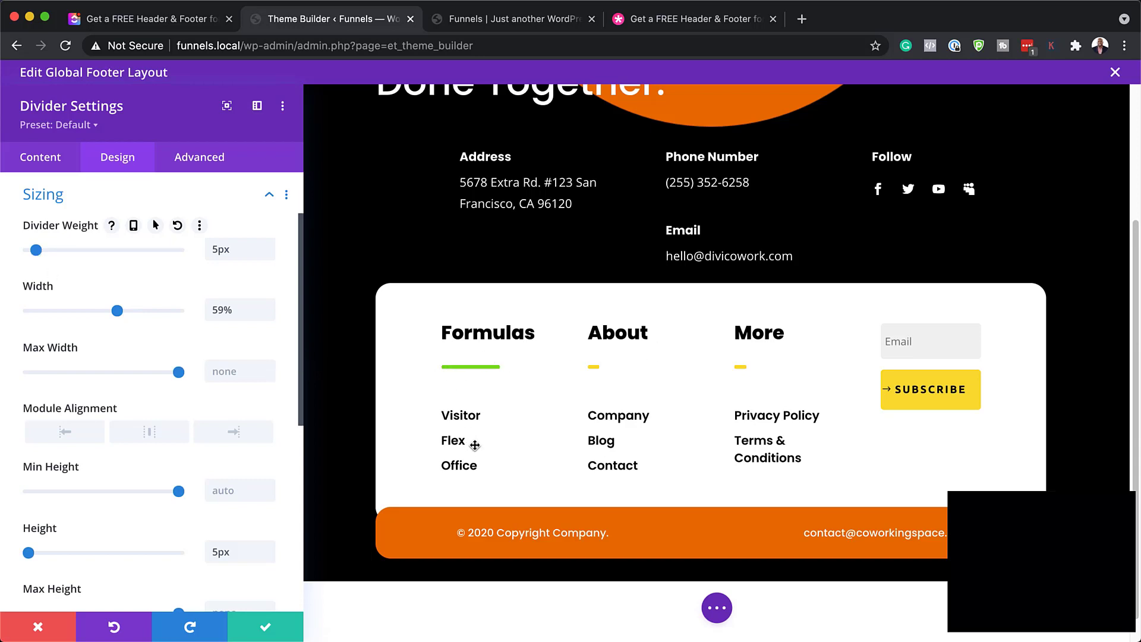
pyautogui.click(46, 635)
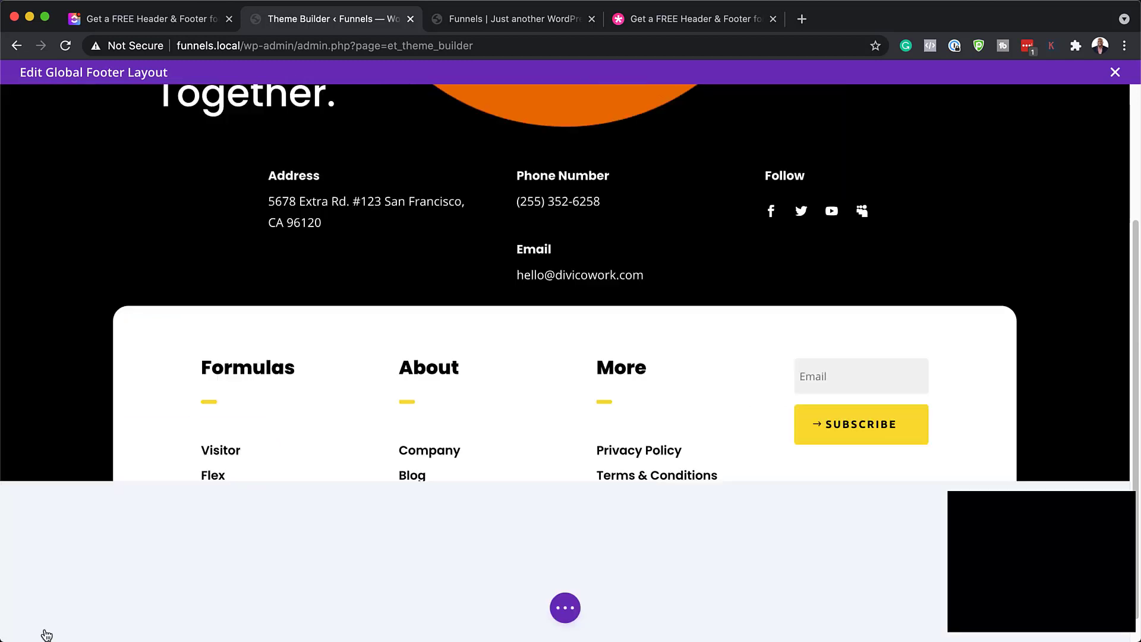
pyautogui.scroll(-2, 230, 391)
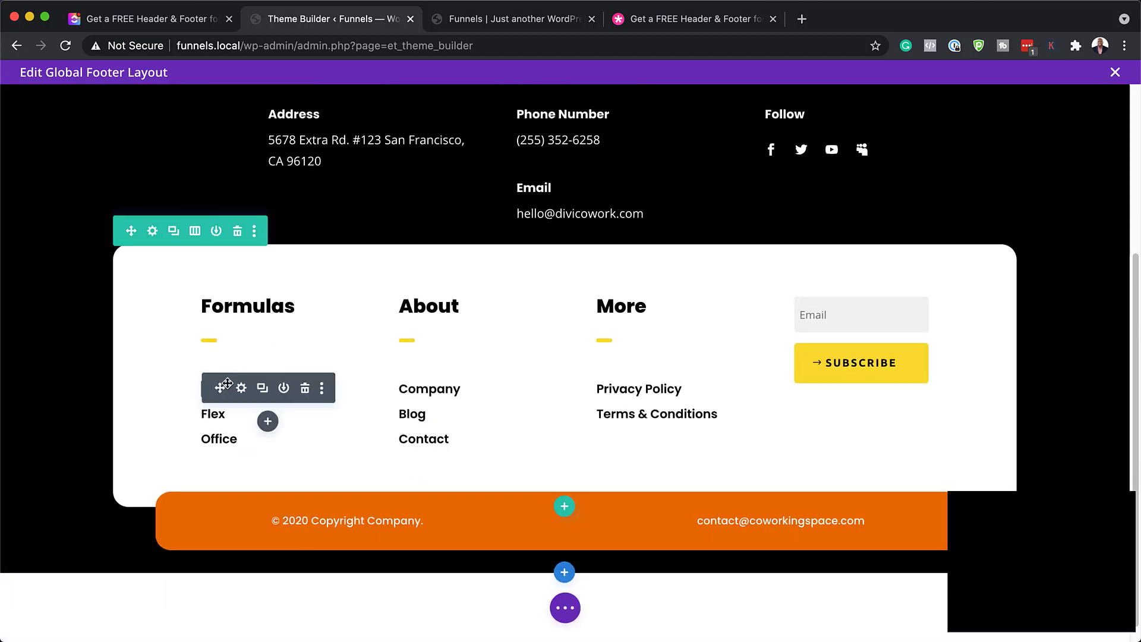
pyautogui.click(242, 389)
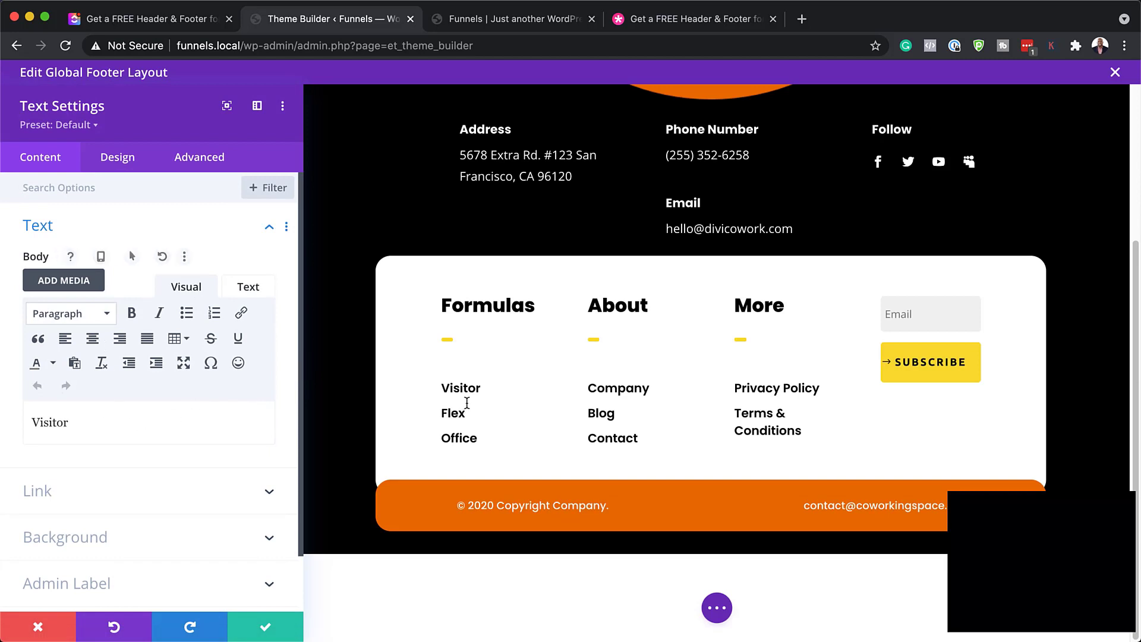
pyautogui.press('super+a')
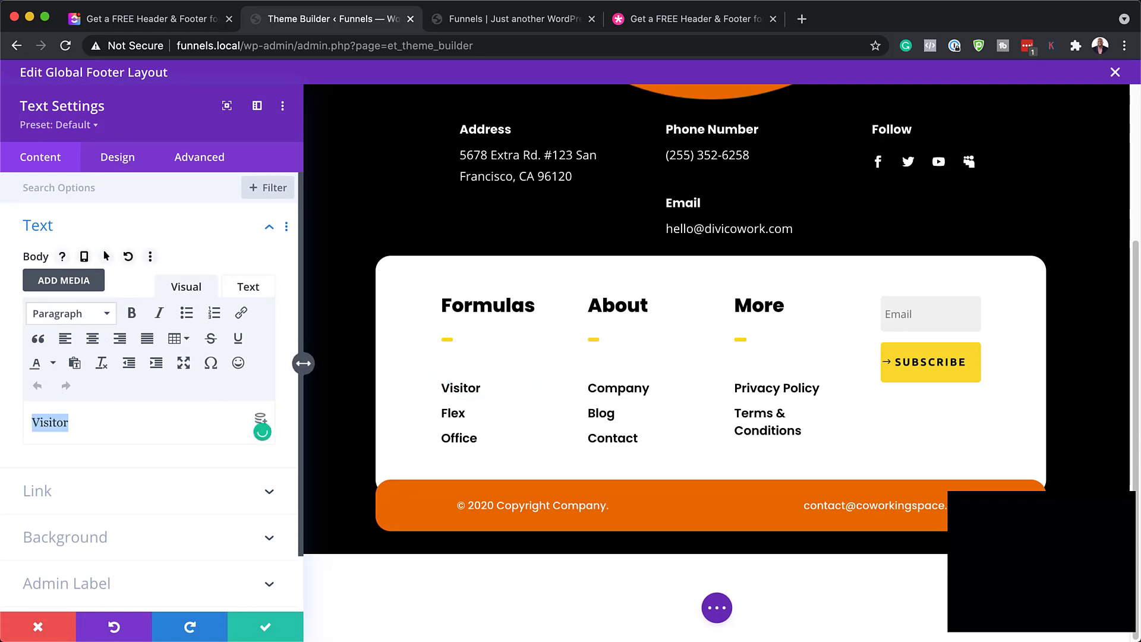
pyautogui.click(89, 427)
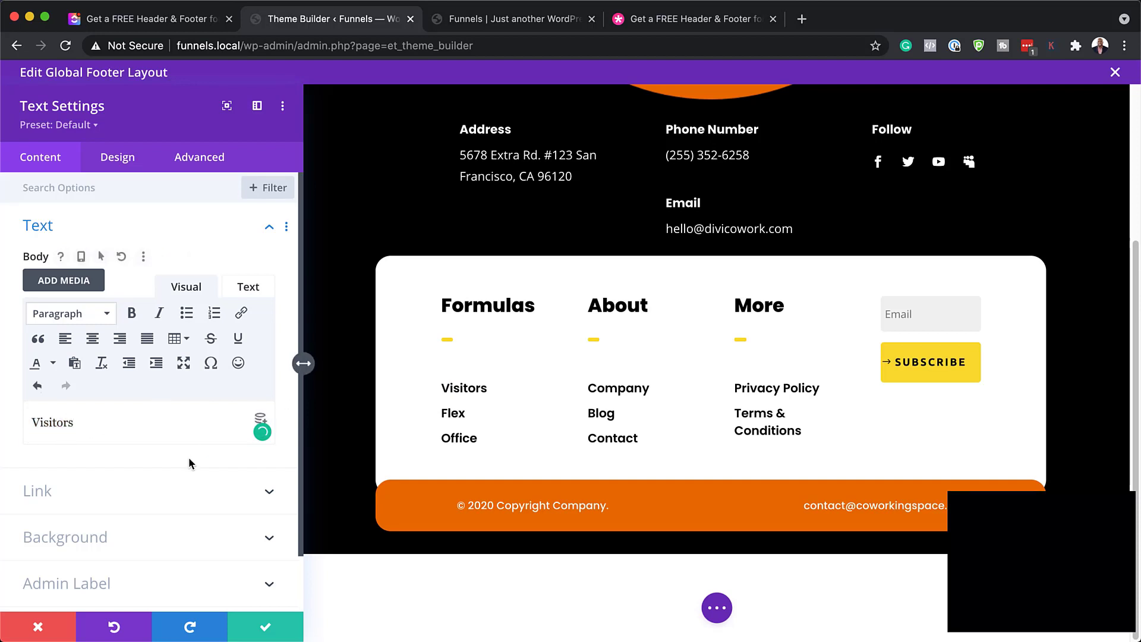
pyautogui.scroll(-1, 190, 463)
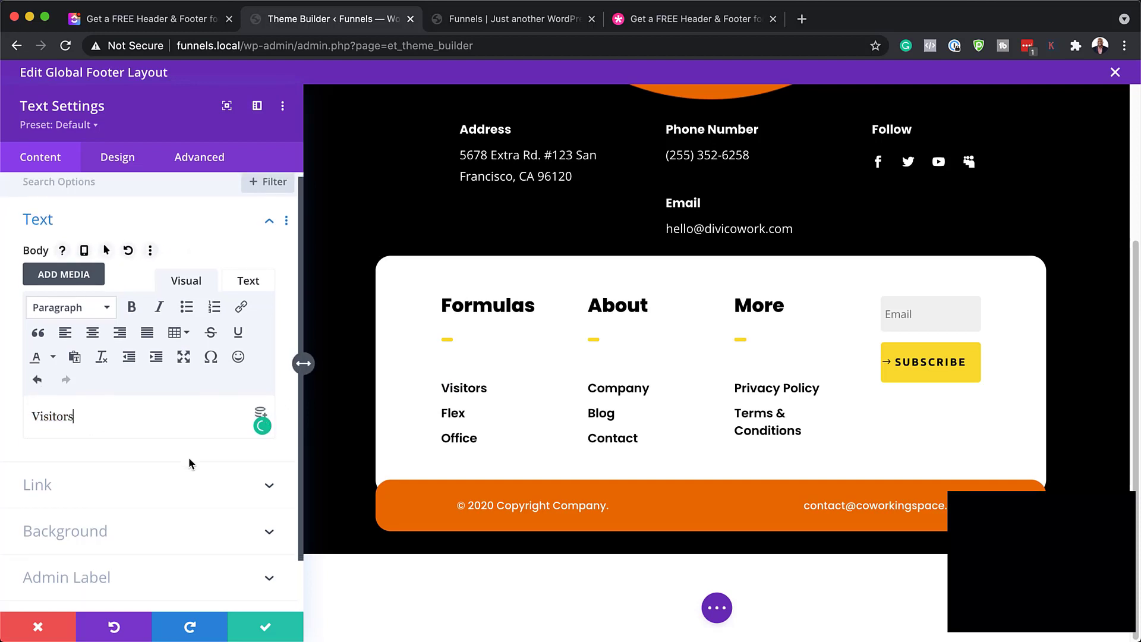
pyautogui.click(112, 486)
pyautogui.click(121, 334)
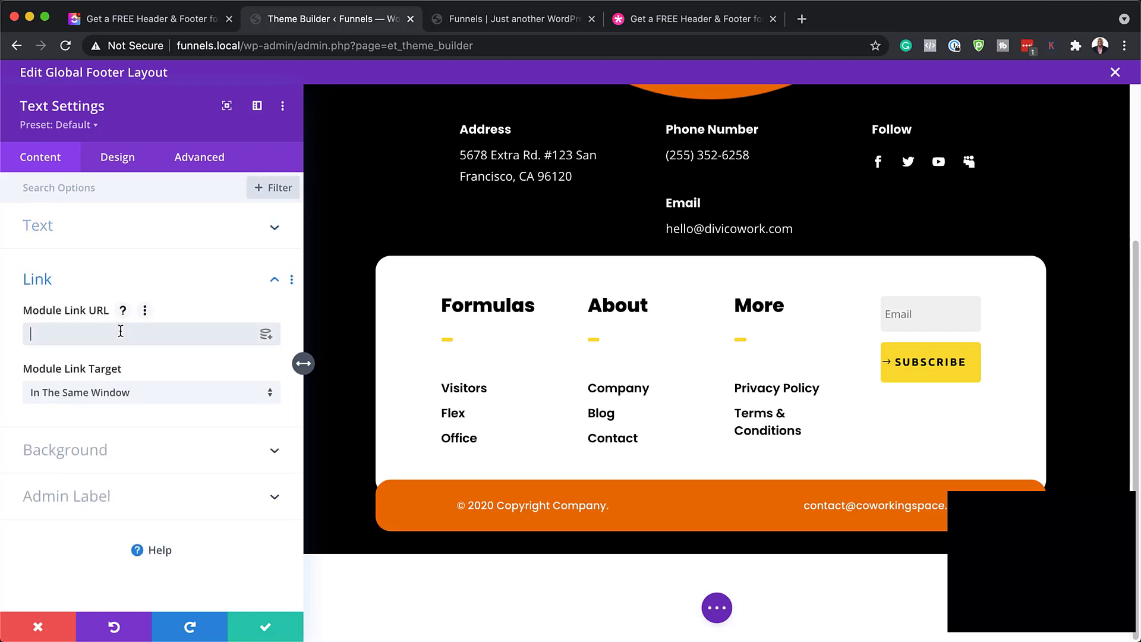
pyautogui.write('#')
pyautogui.click(117, 157)
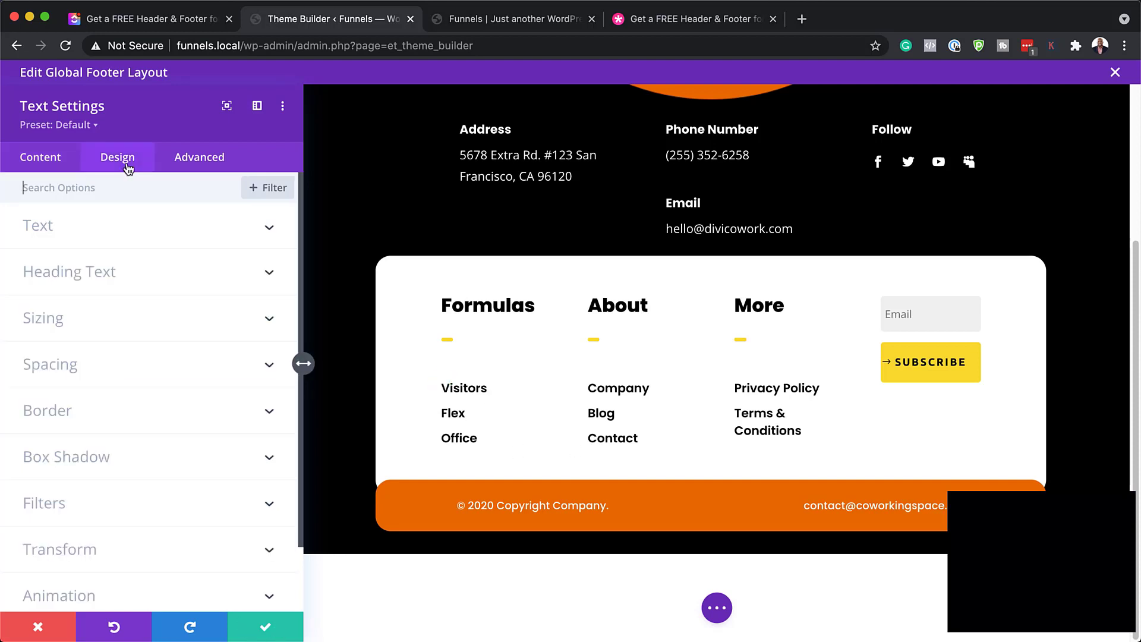
pyautogui.click(68, 230)
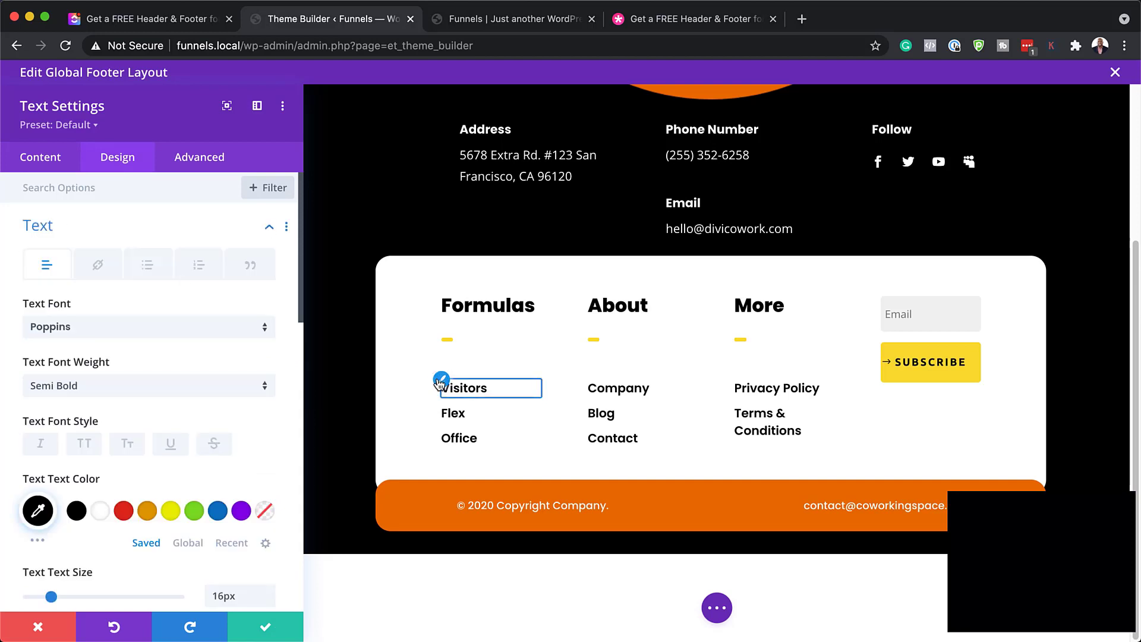
pyautogui.click(125, 516)
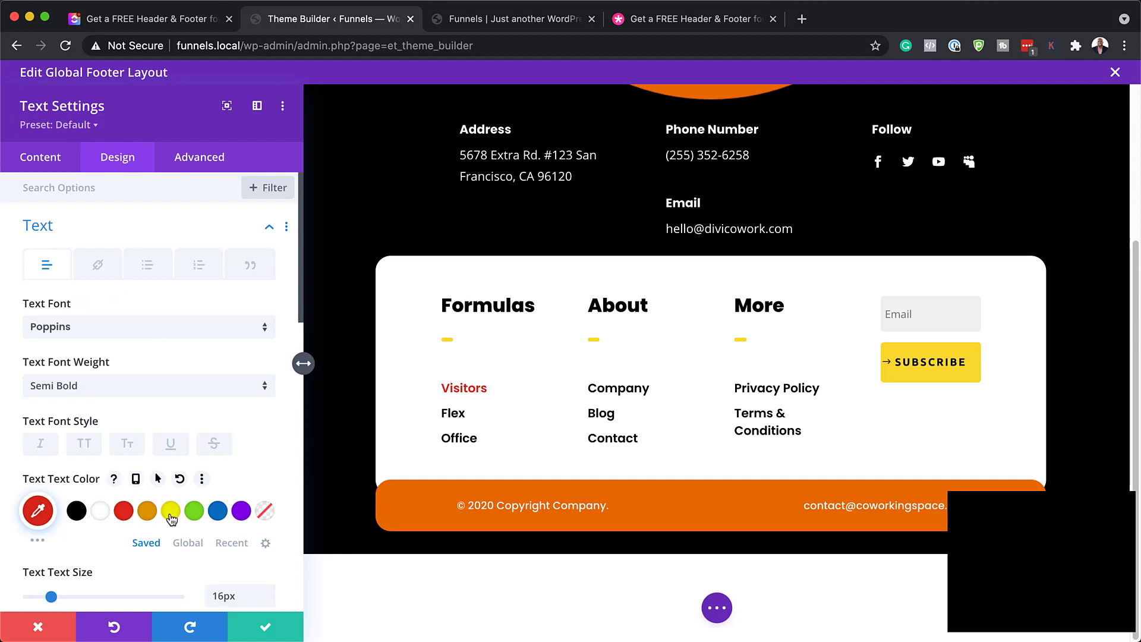
pyautogui.click(199, 519)
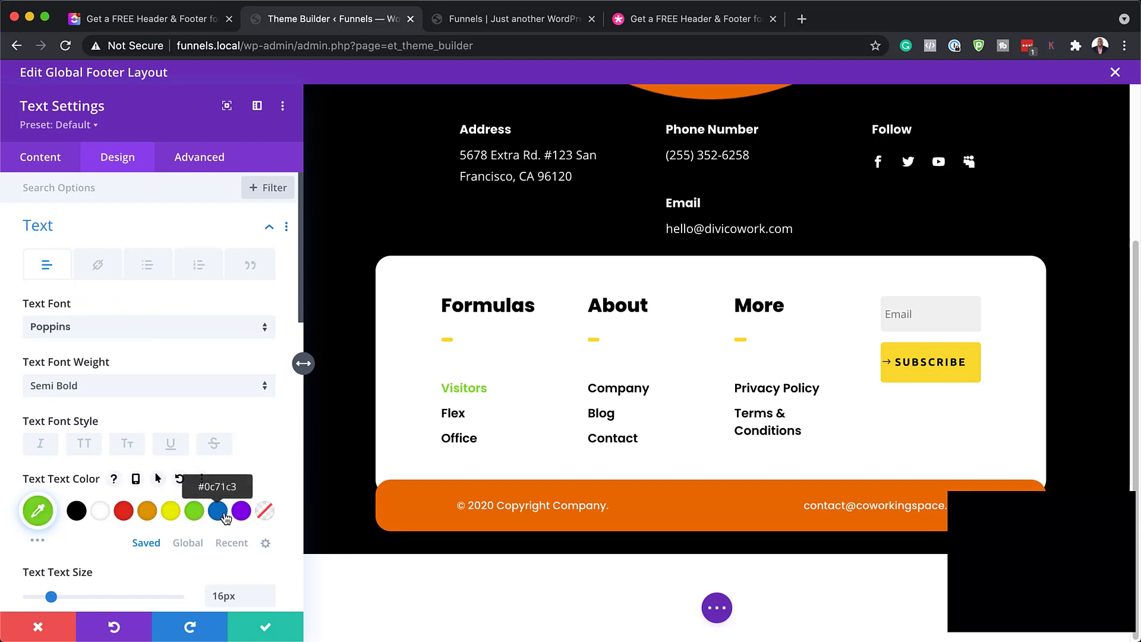
pyautogui.click(220, 516)
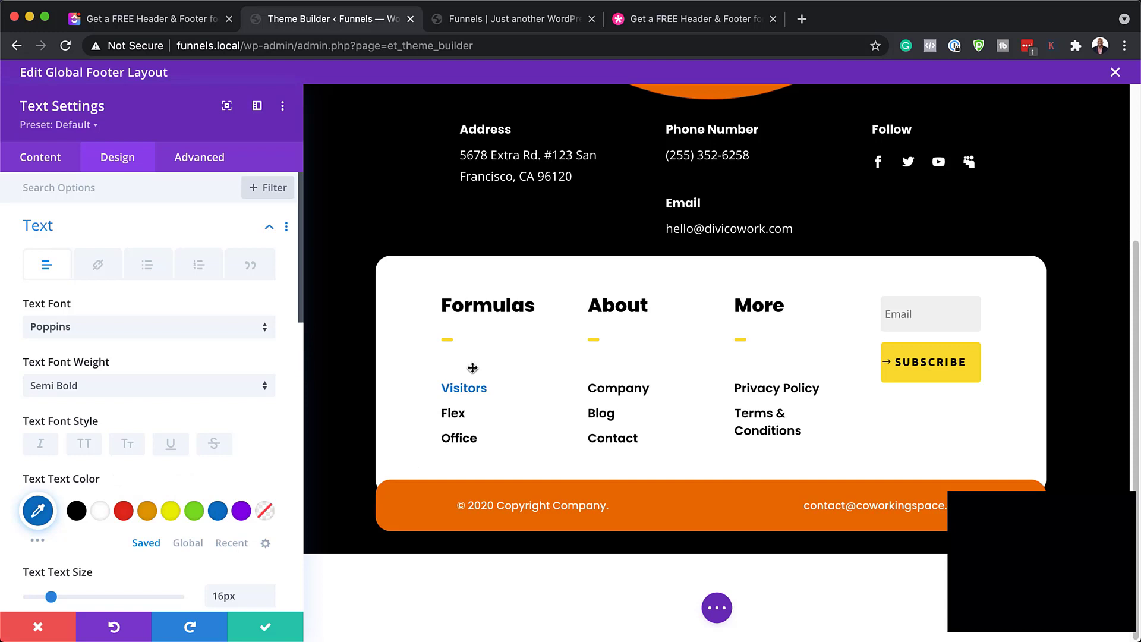
pyautogui.click(50, 625)
pyautogui.scroll(-2, 699, 450)
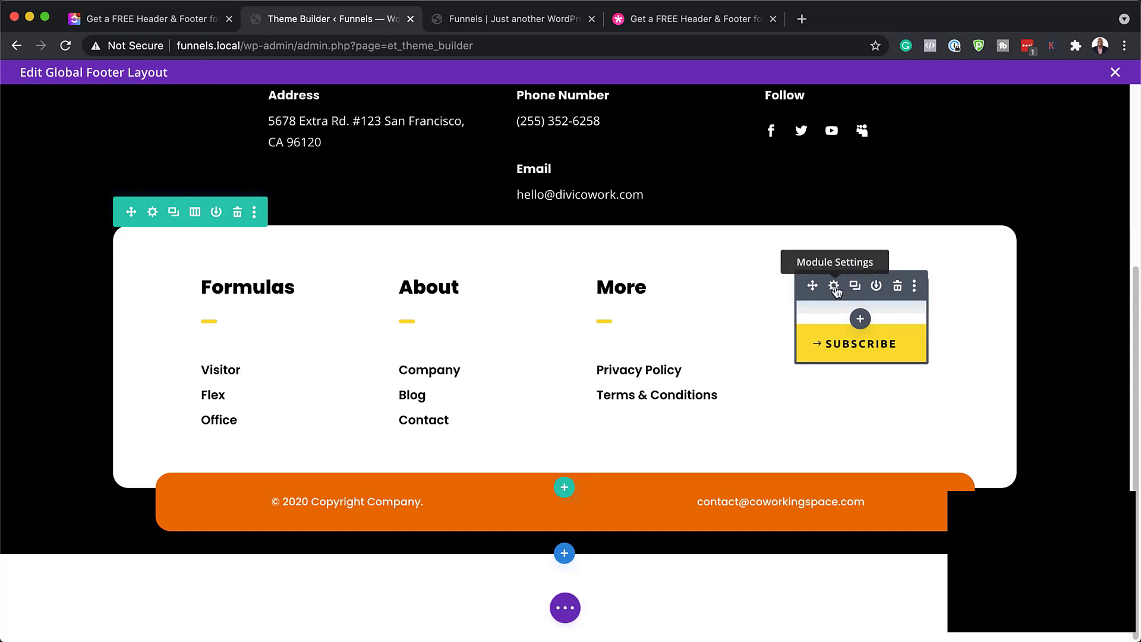
pyautogui.click(834, 286)
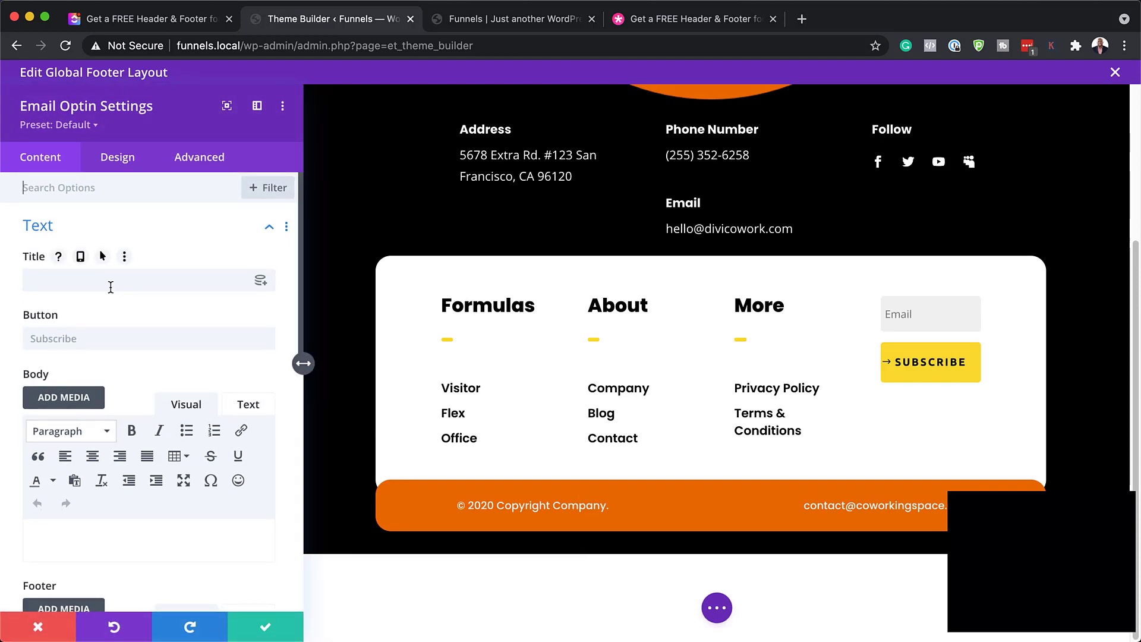
pyautogui.scroll(-5, 143, 302)
pyautogui.scroll(-10, 144, 306)
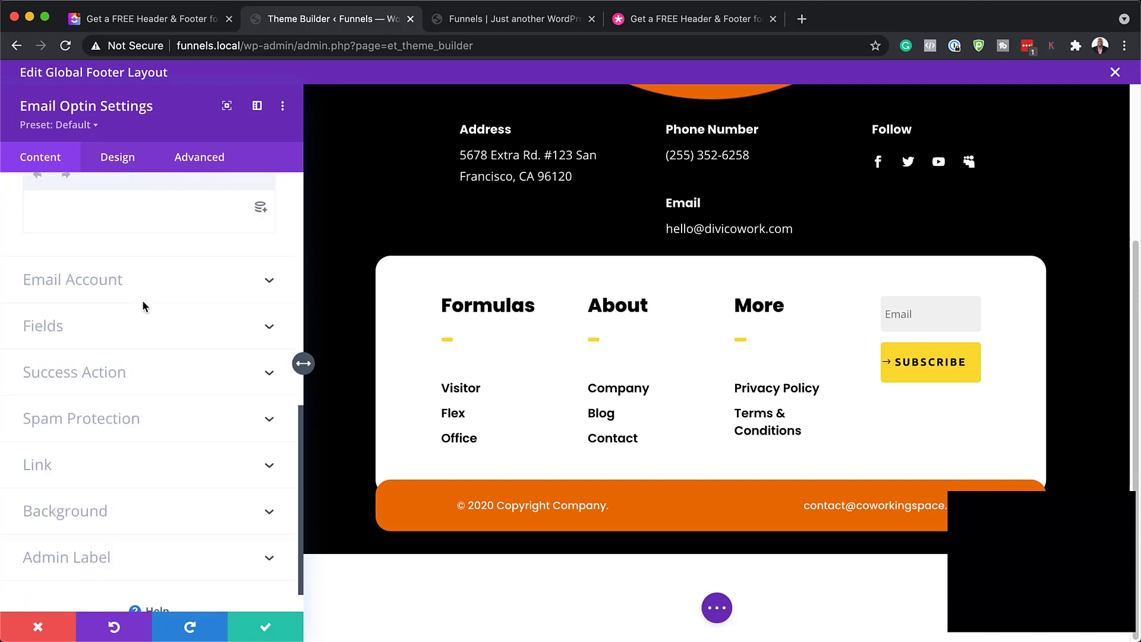
pyautogui.click(101, 284)
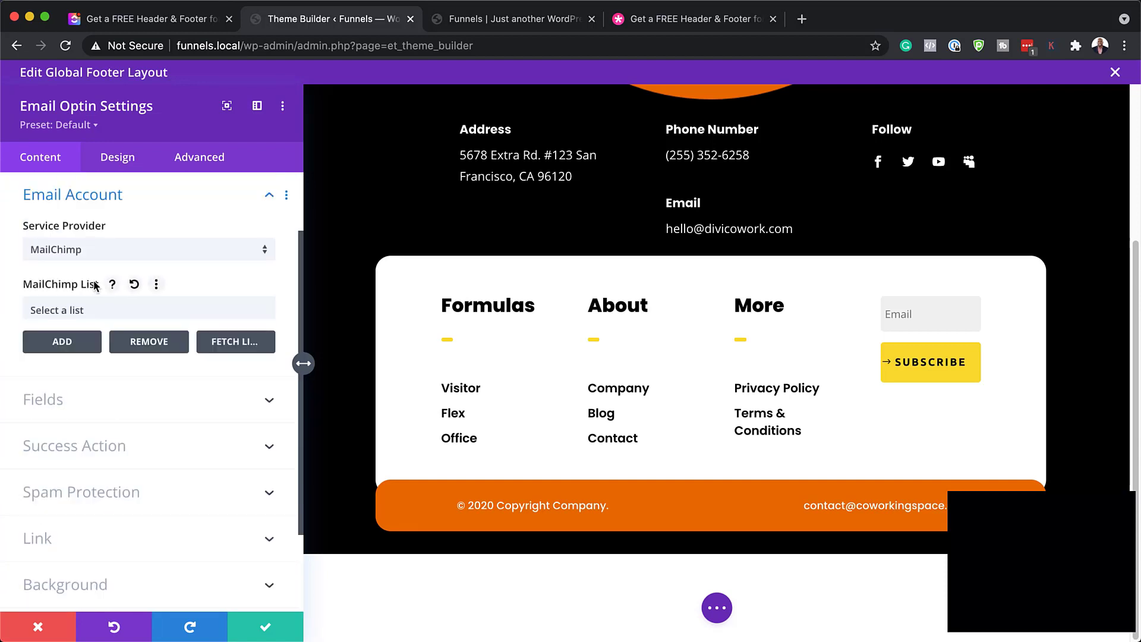
pyautogui.click(132, 251)
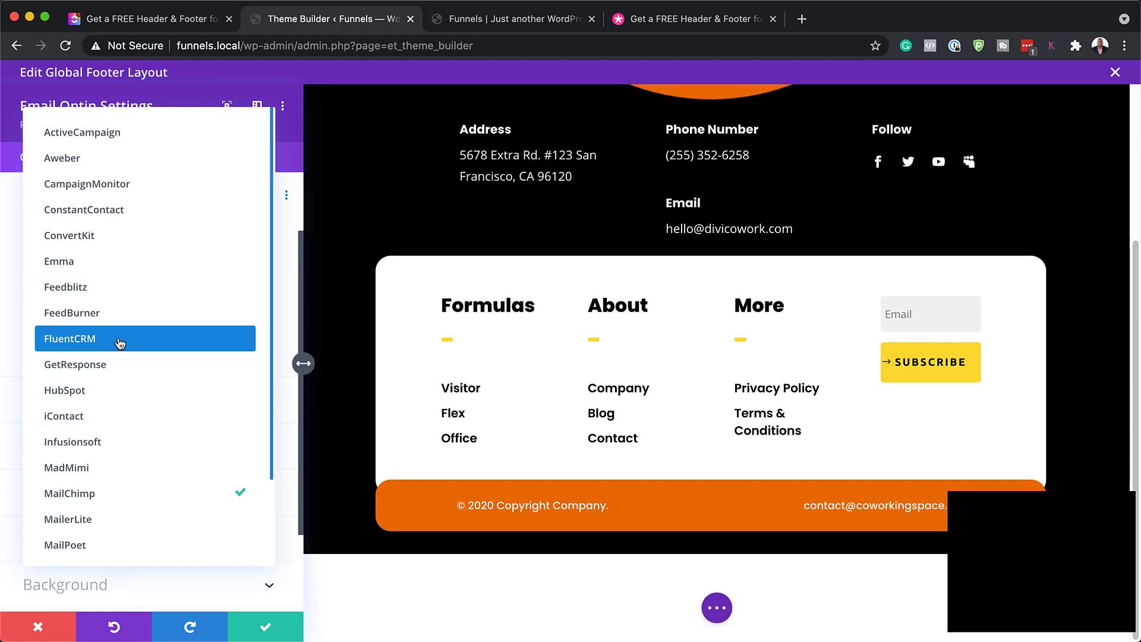
pyautogui.click(120, 338)
pyautogui.click(169, 310)
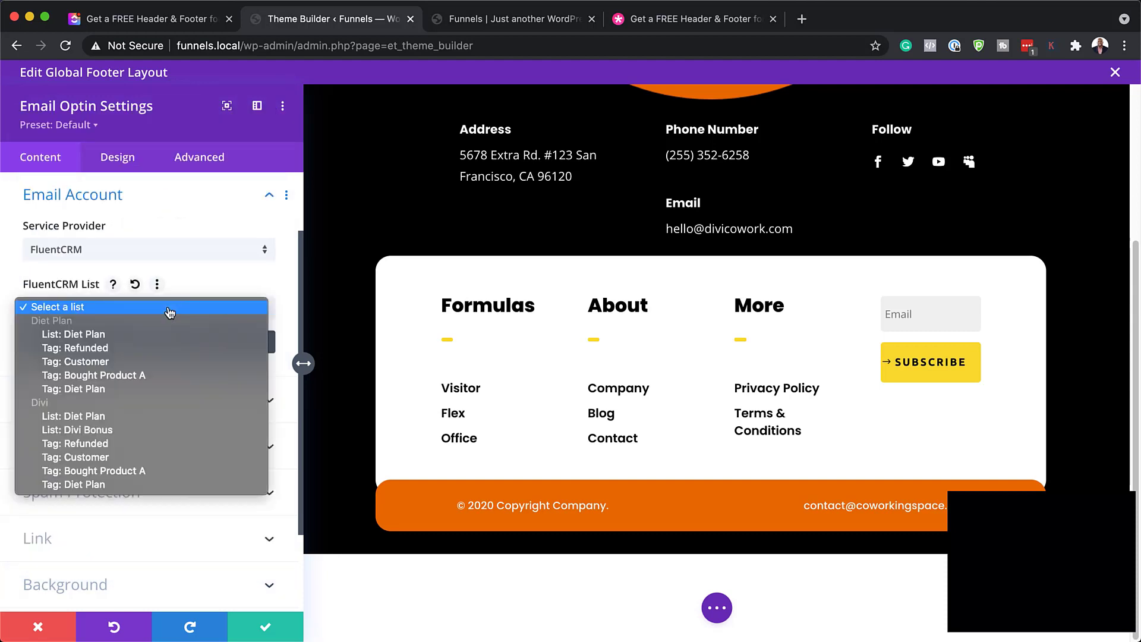
pyautogui.click(242, 282)
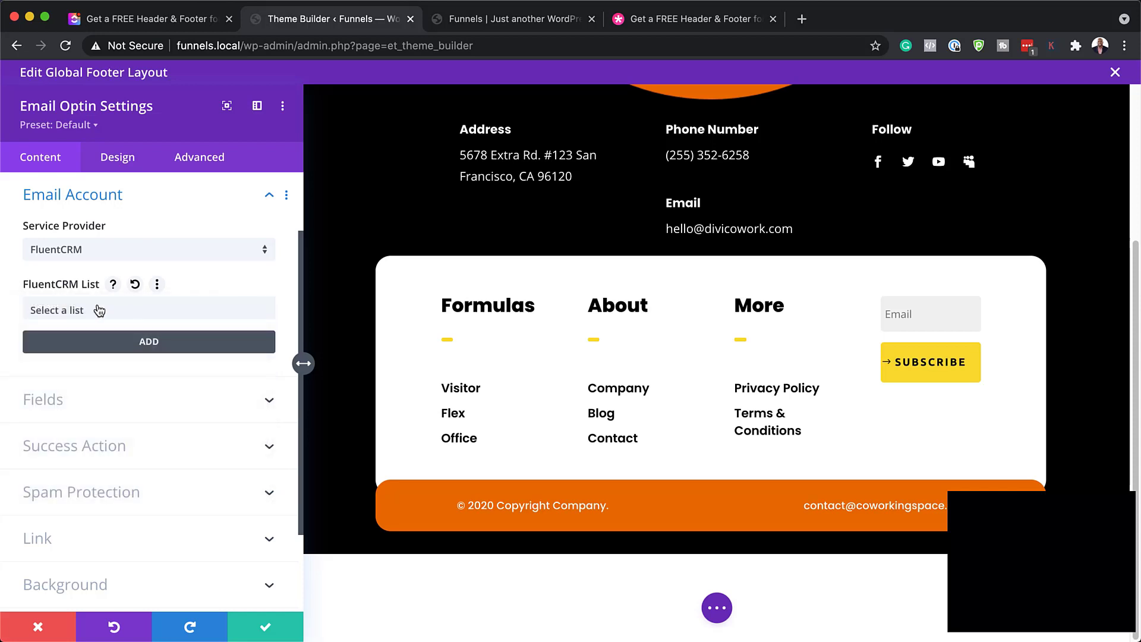
pyautogui.click(87, 447)
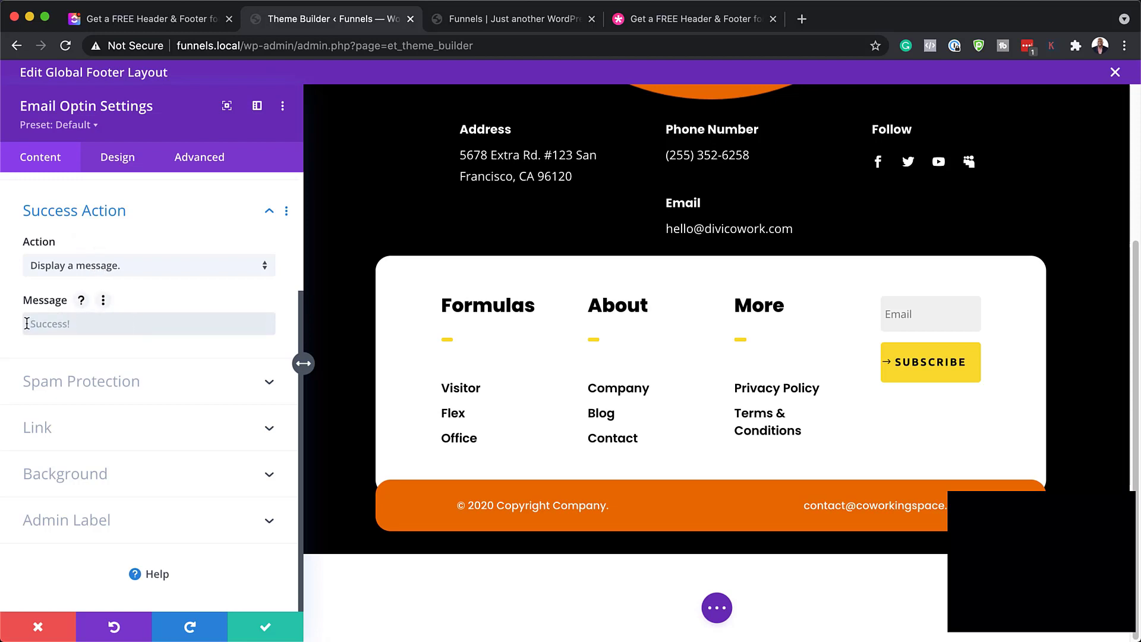
pyautogui.click(132, 268)
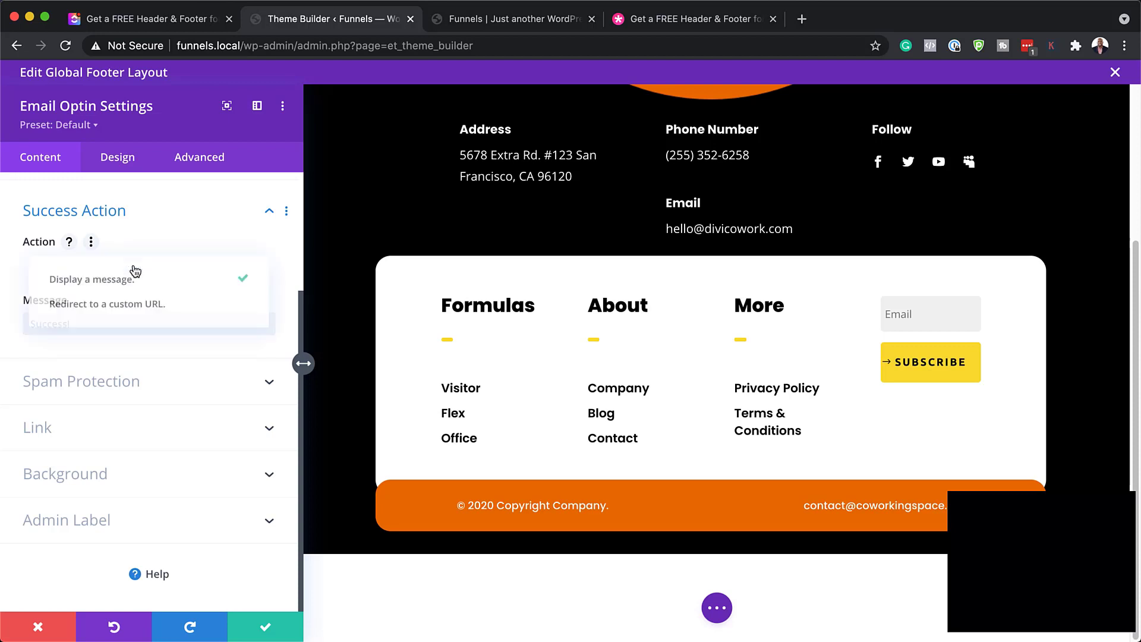
pyautogui.click(73, 309)
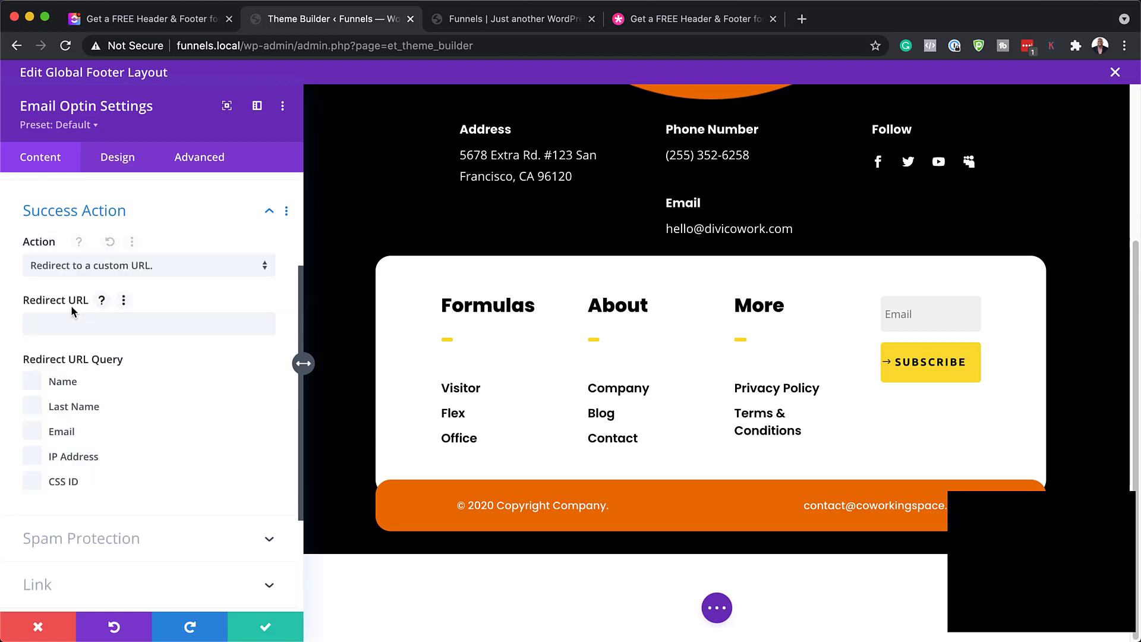
pyautogui.click(97, 325)
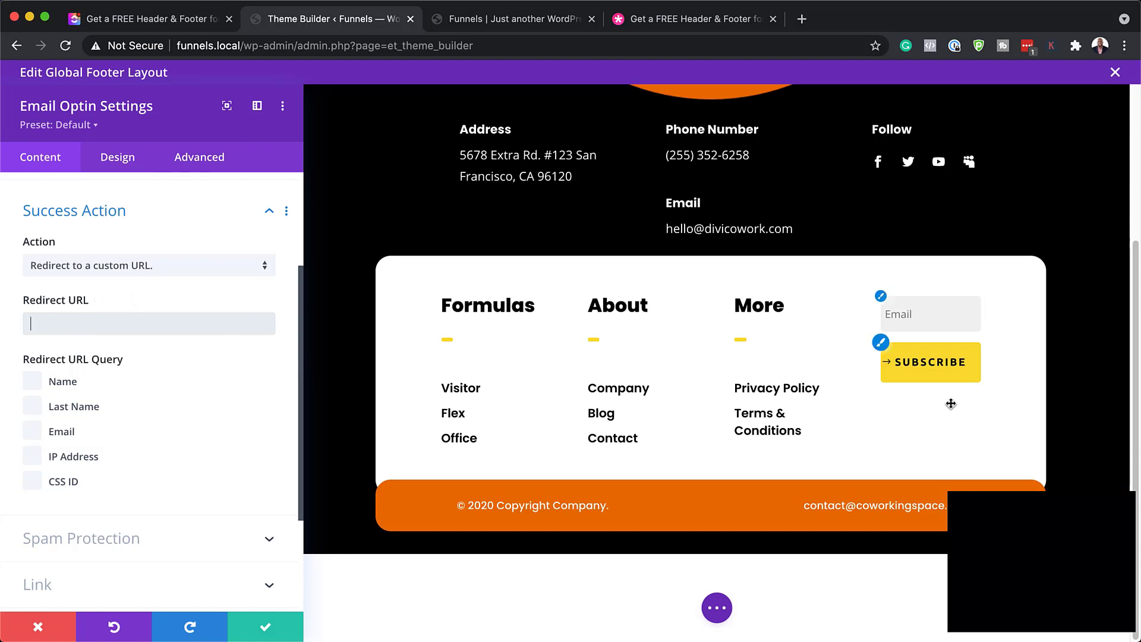
pyautogui.click(53, 633)
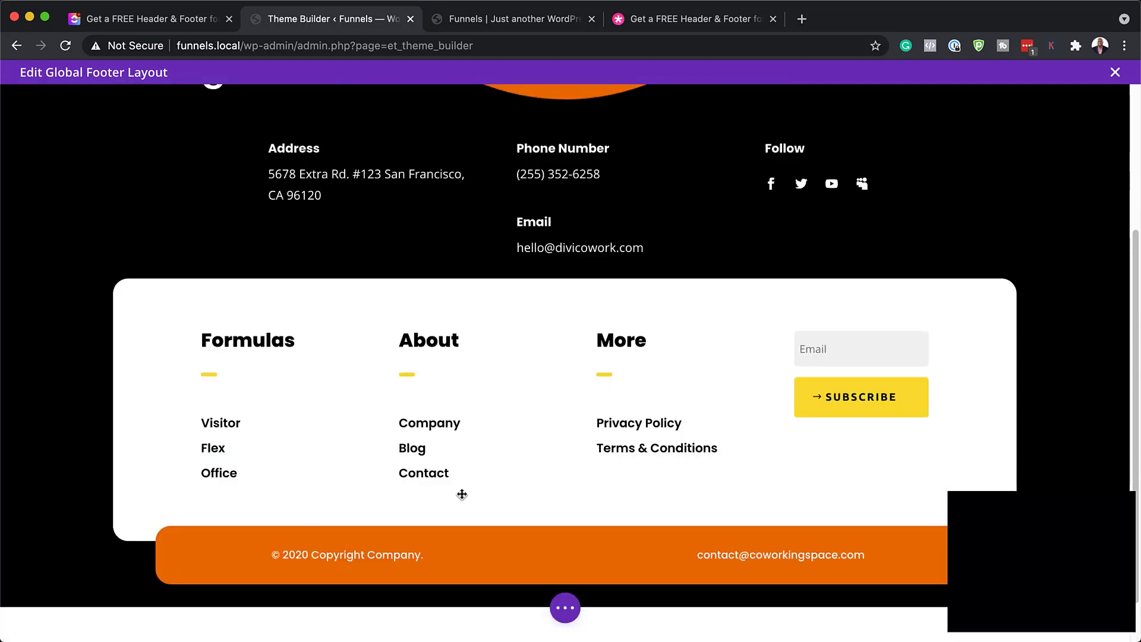
pyautogui.scroll(-1, 624, 550)
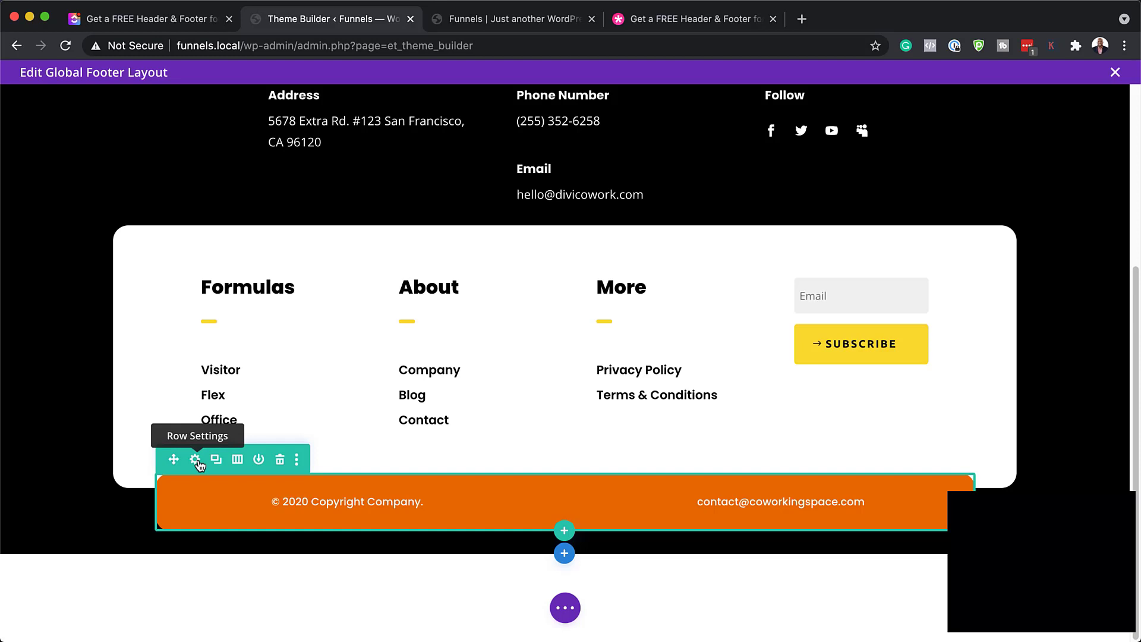
pyautogui.click(195, 460)
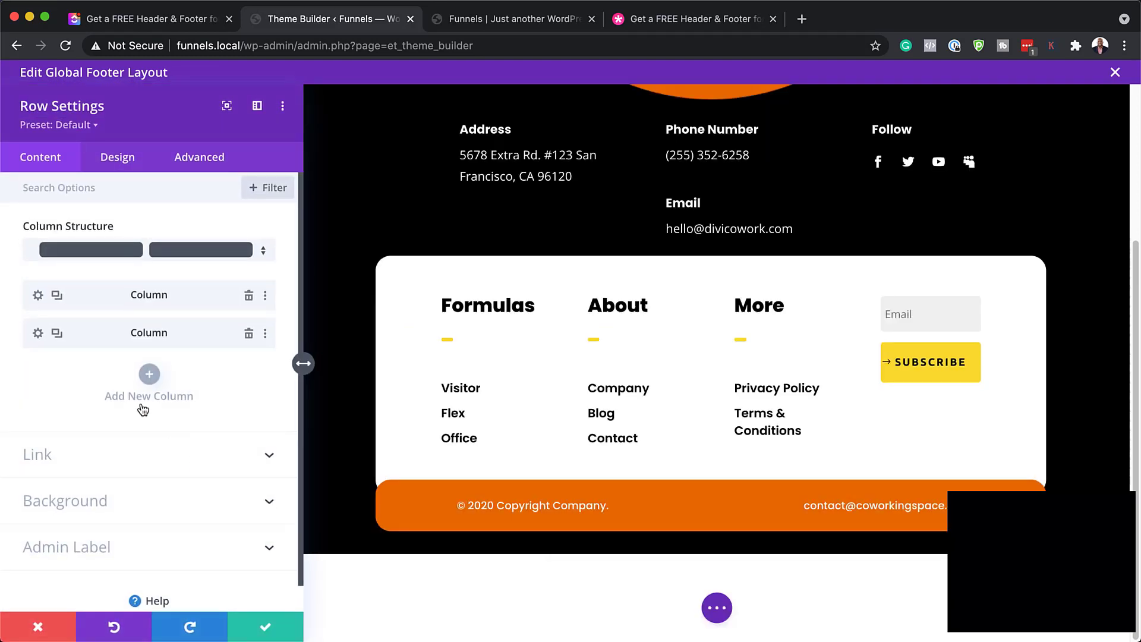
pyautogui.click(117, 508)
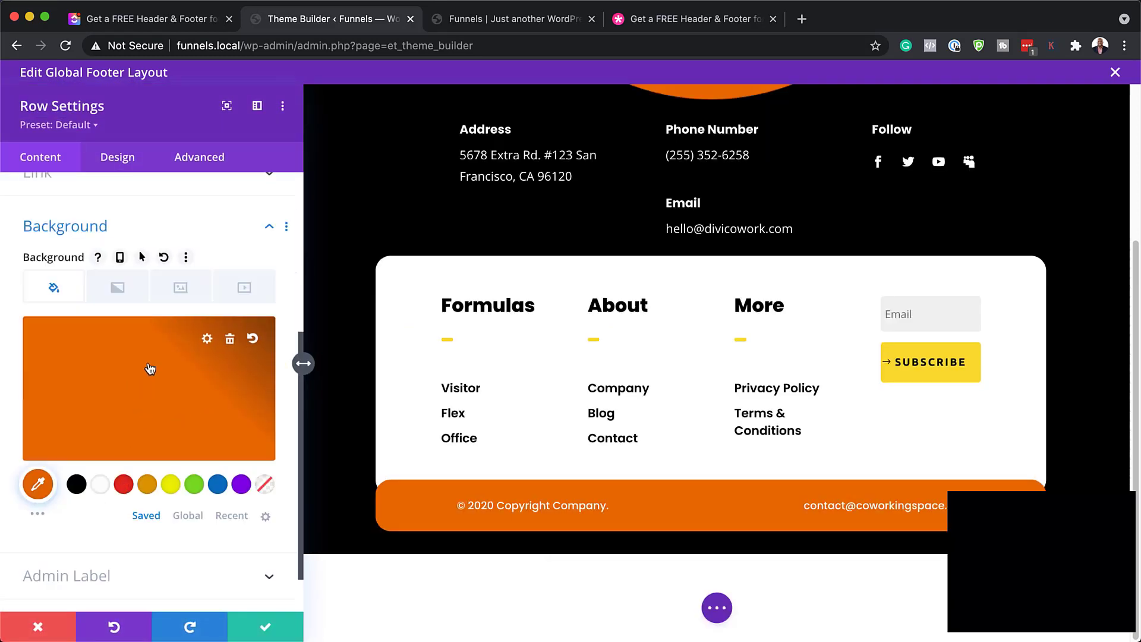
pyautogui.click(76, 485)
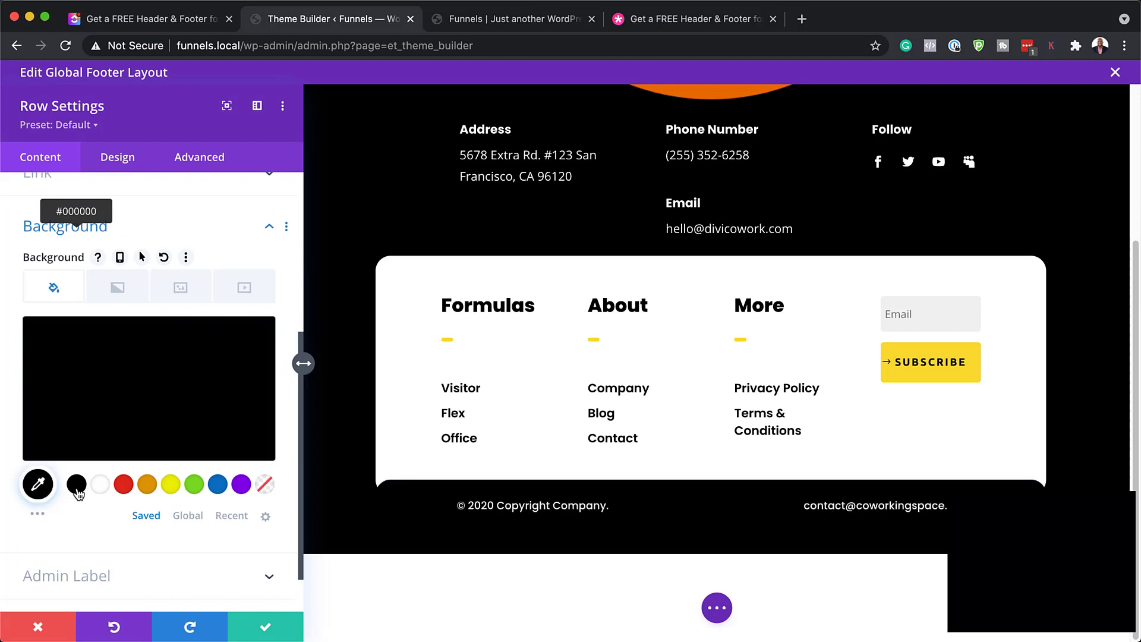
pyautogui.click(105, 488)
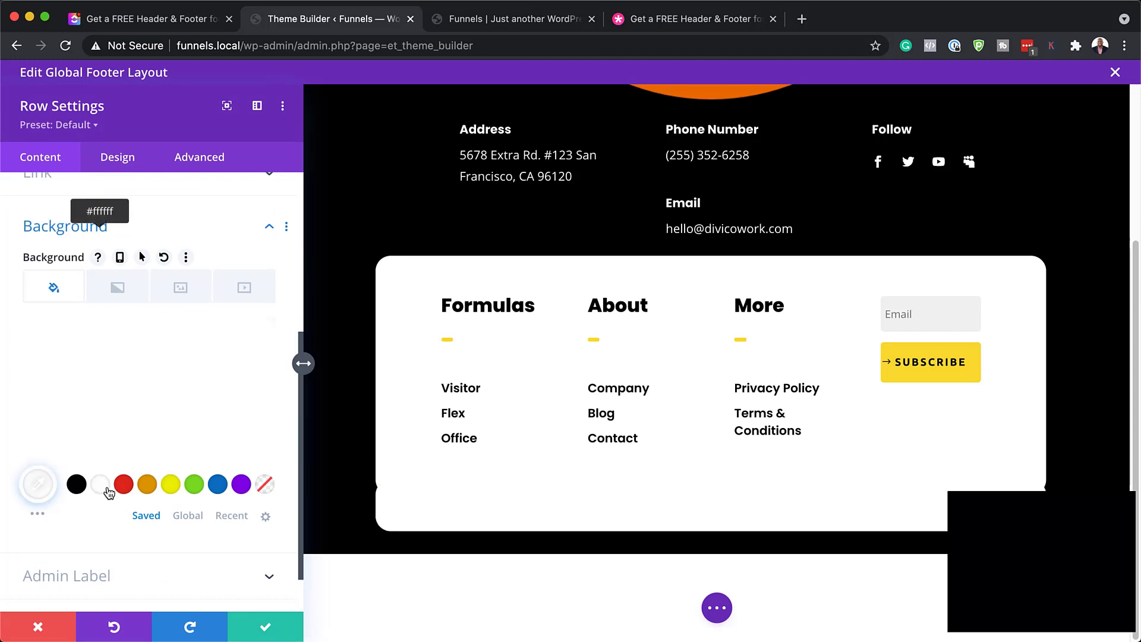
pyautogui.click(147, 491)
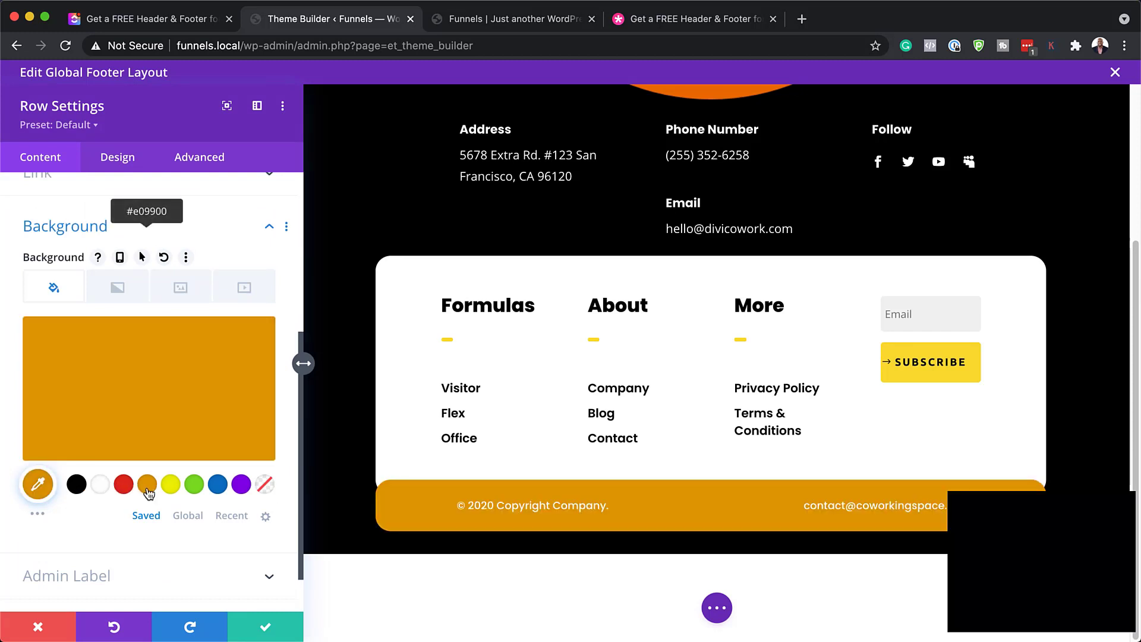
pyautogui.click(44, 627)
pyautogui.moveTo(346, 558)
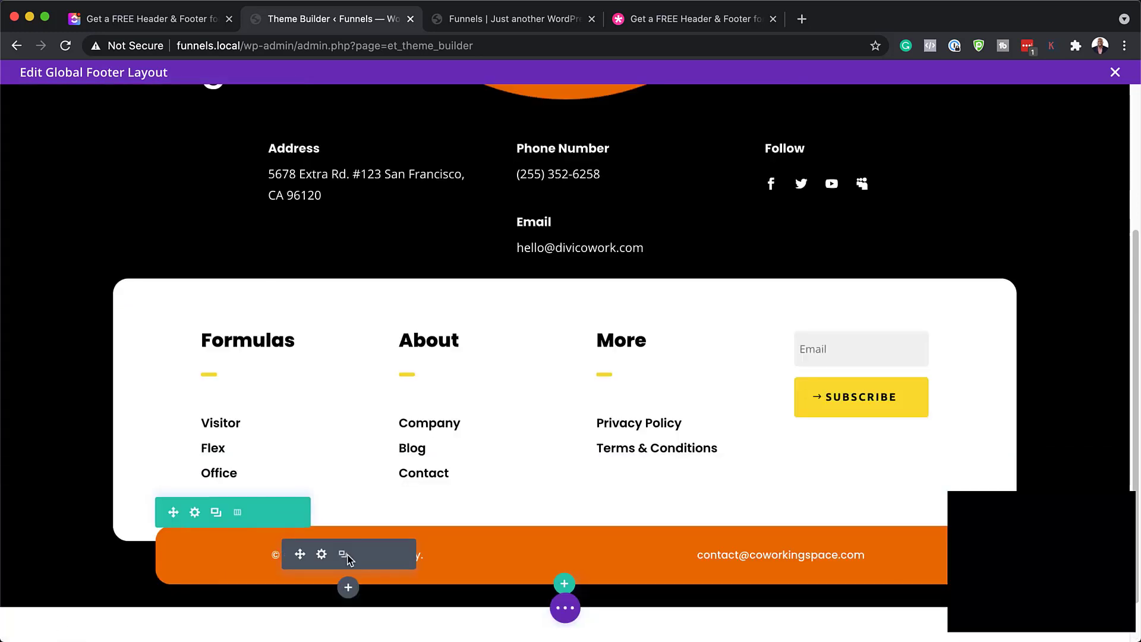
pyautogui.click(322, 555)
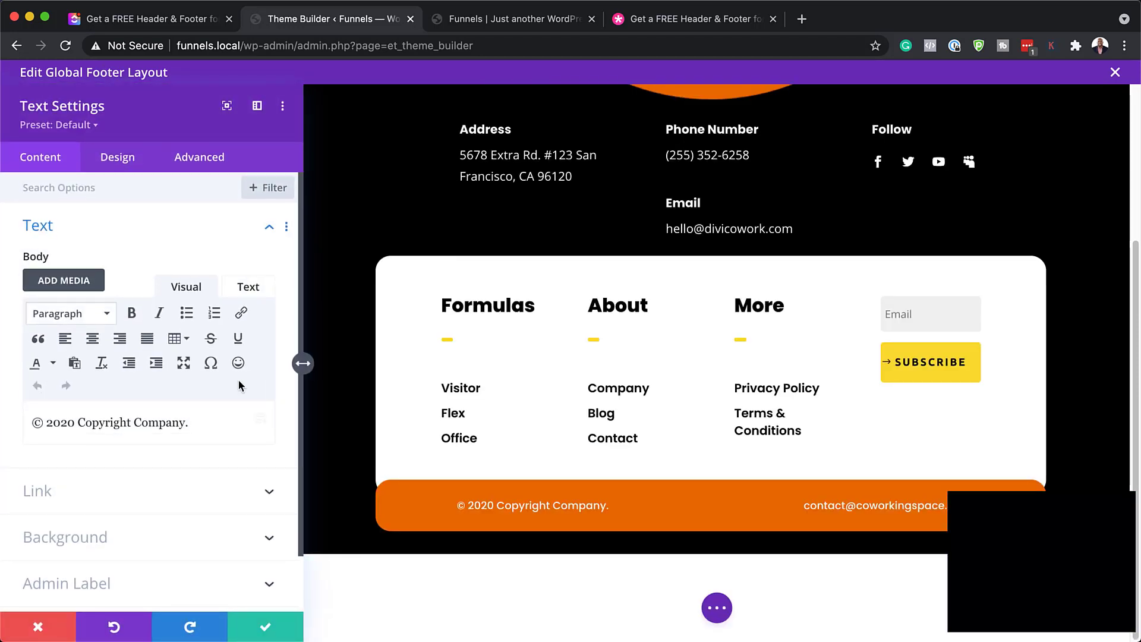
pyautogui.click(71, 422)
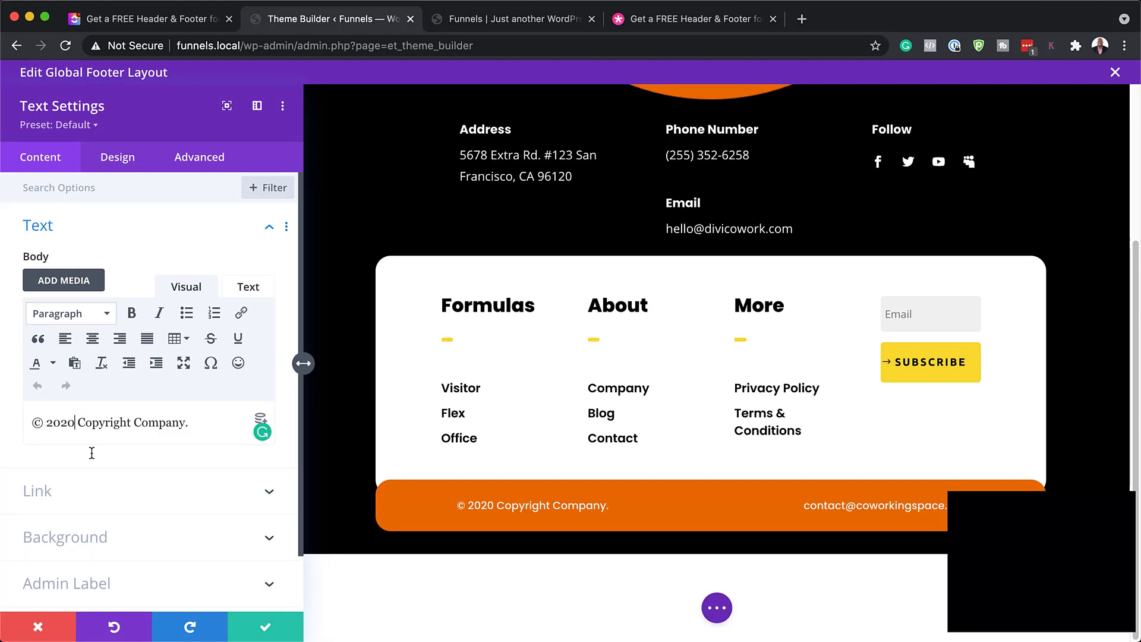
pyautogui.press('BackSpace')
pyautogui.write('2')
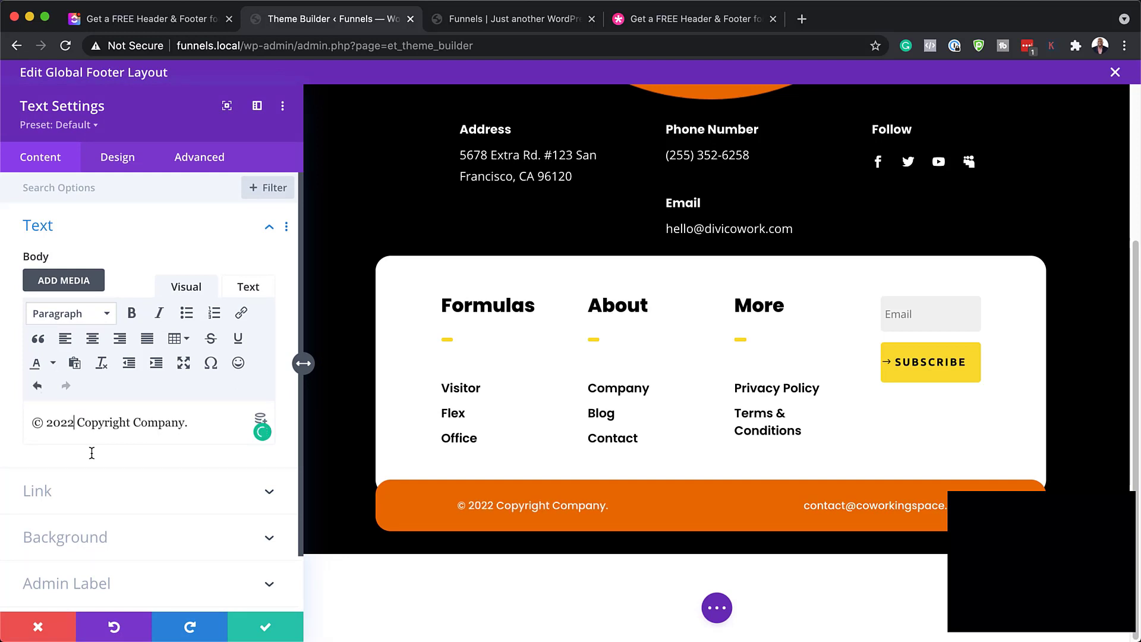
pyautogui.press('BackSpace')
pyautogui.write('1')
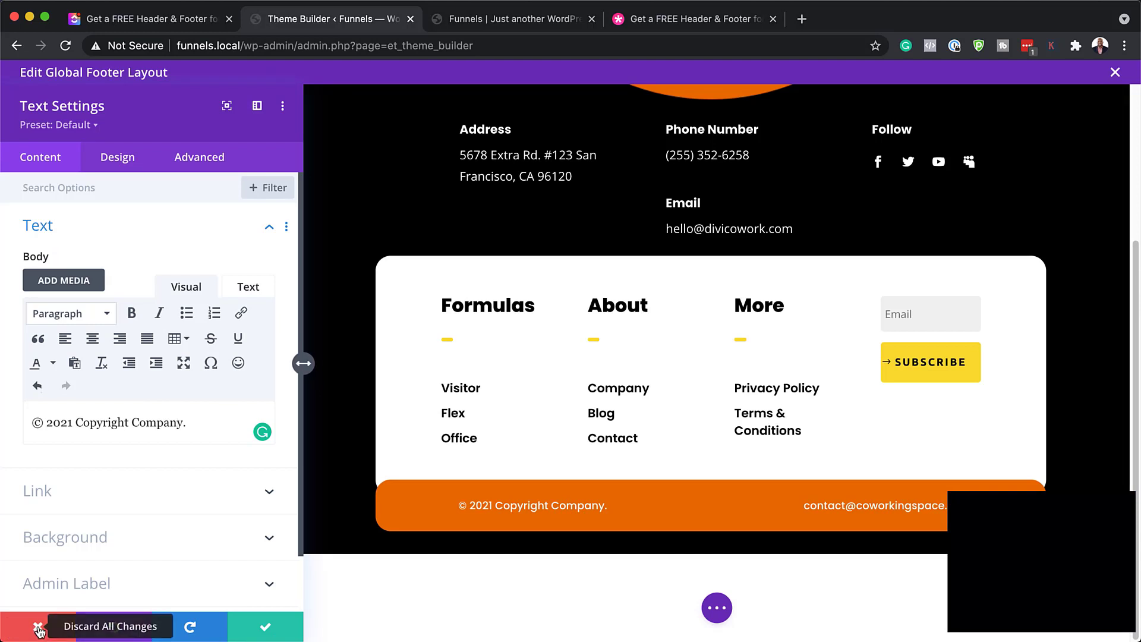
pyautogui.click(37, 629)
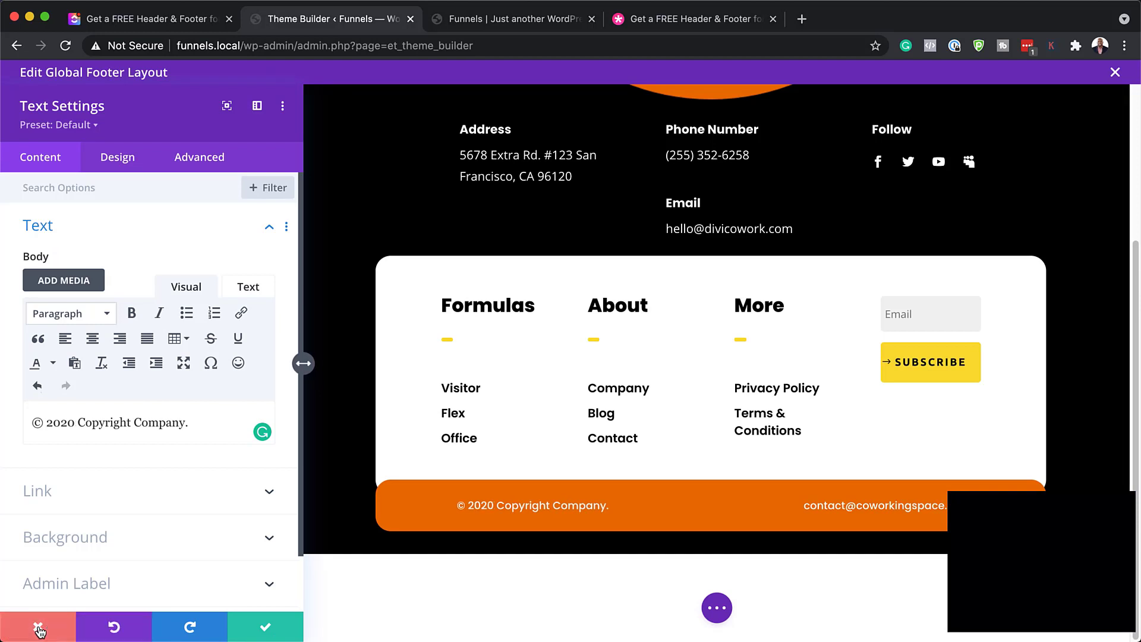
pyautogui.scroll(5, 343, 408)
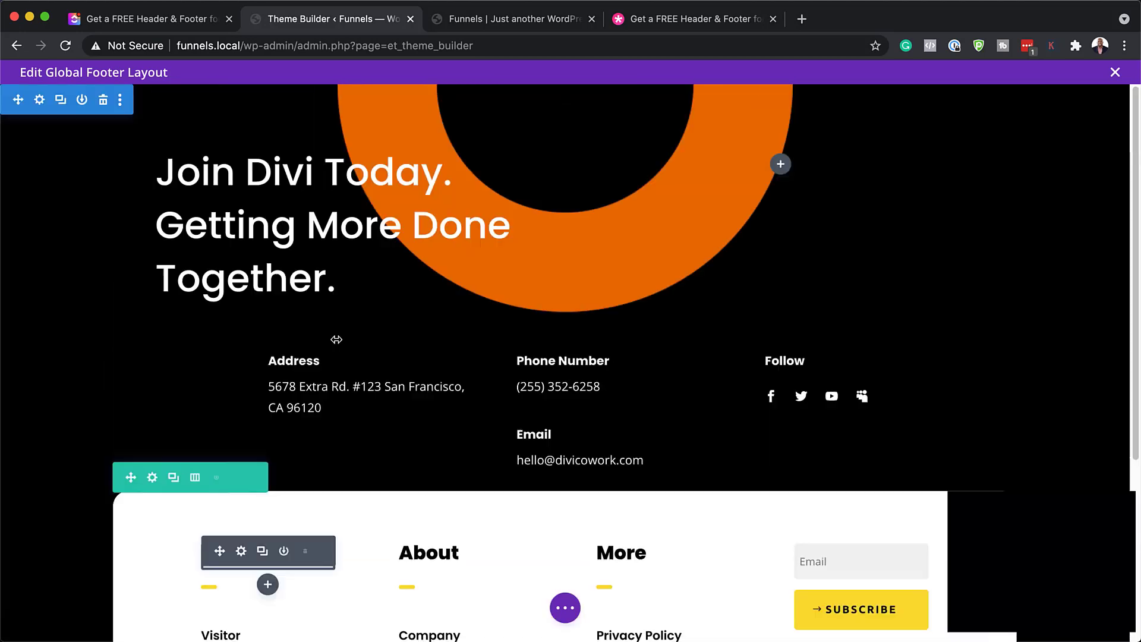
# Discard and exit the footer editor, then add a new page titled 'Co' in Divi Builder
pyautogui.click(1114, 73)
pyautogui.click(505, 426)
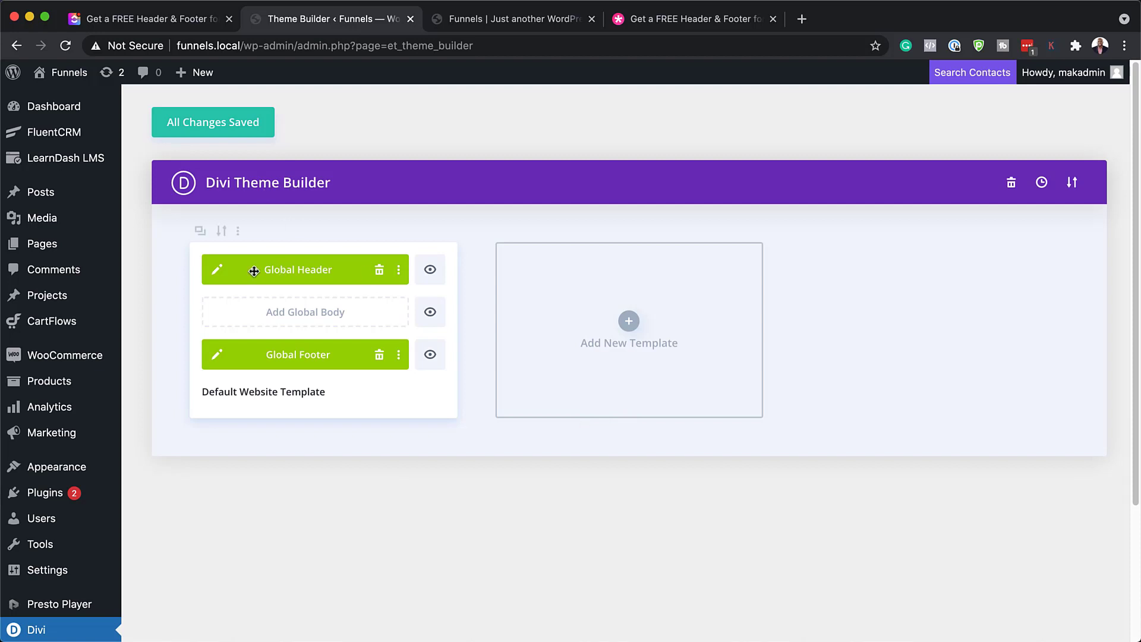
pyautogui.moveTo(39, 250)
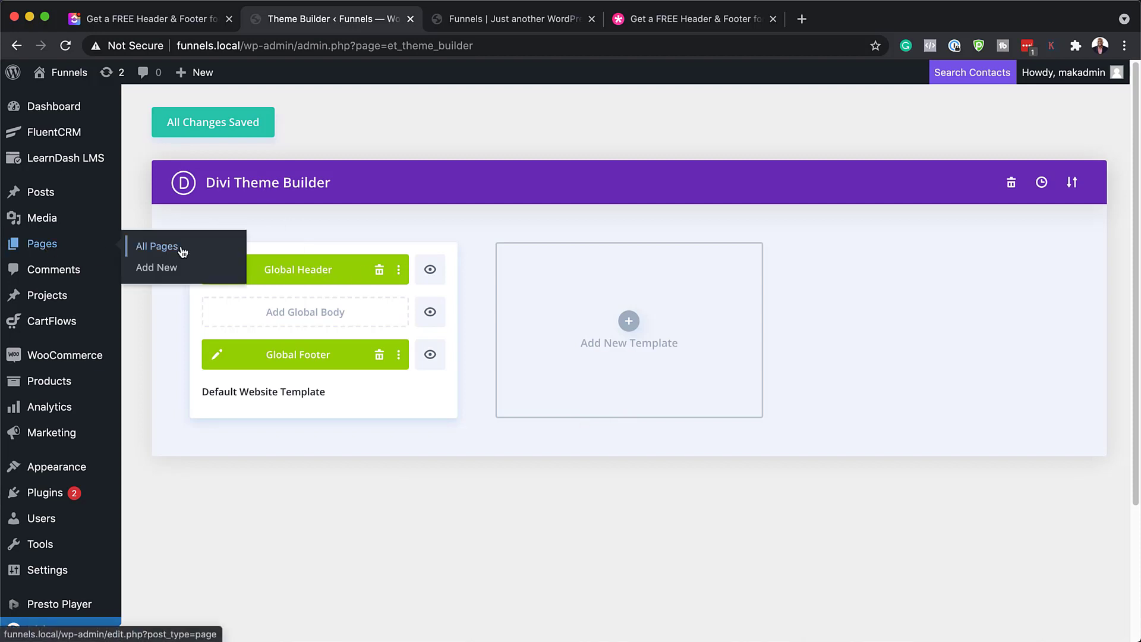
pyautogui.click(167, 270)
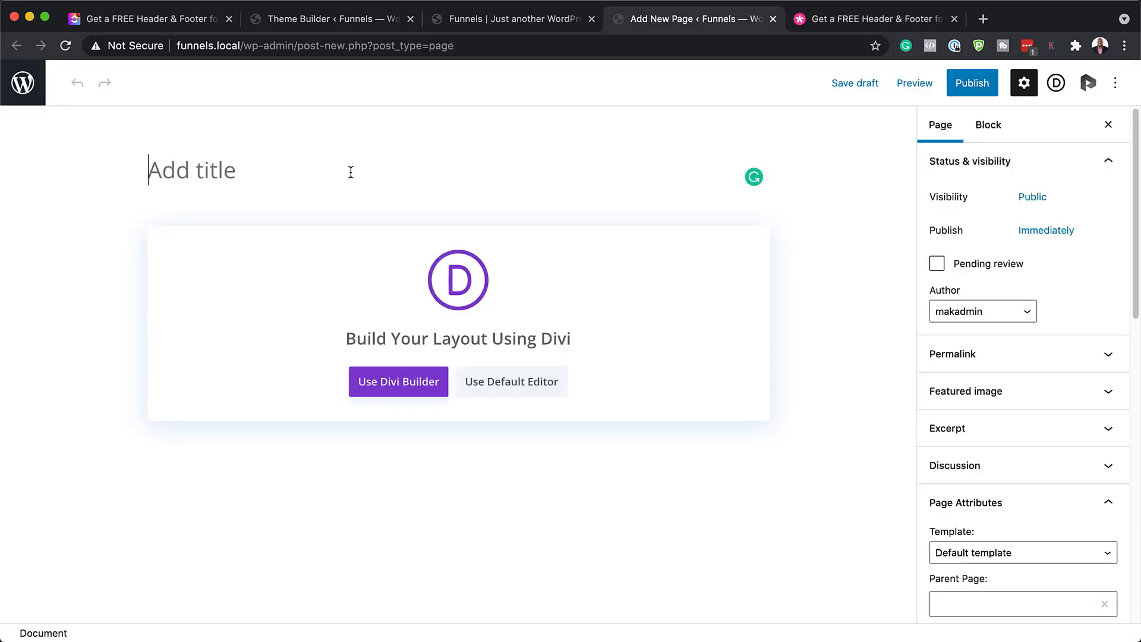
pyautogui.write('Co')
pyautogui.click(398, 382)
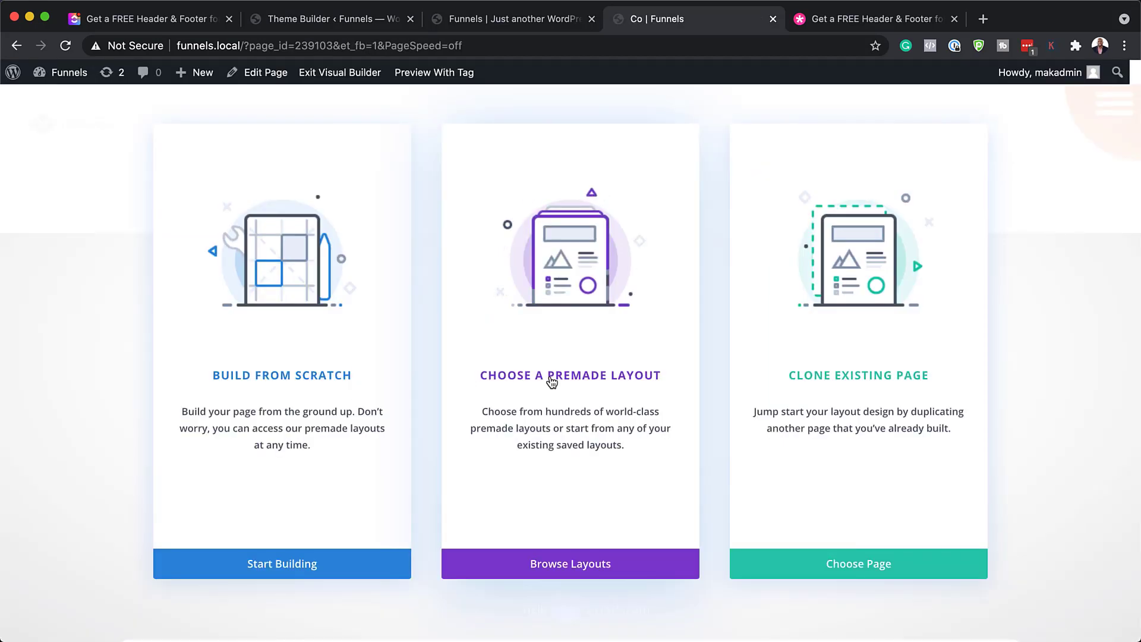
# Search premade layouts for 'coworking' and apply the Coworking Space Landing Page layout
pyautogui.click(551, 381)
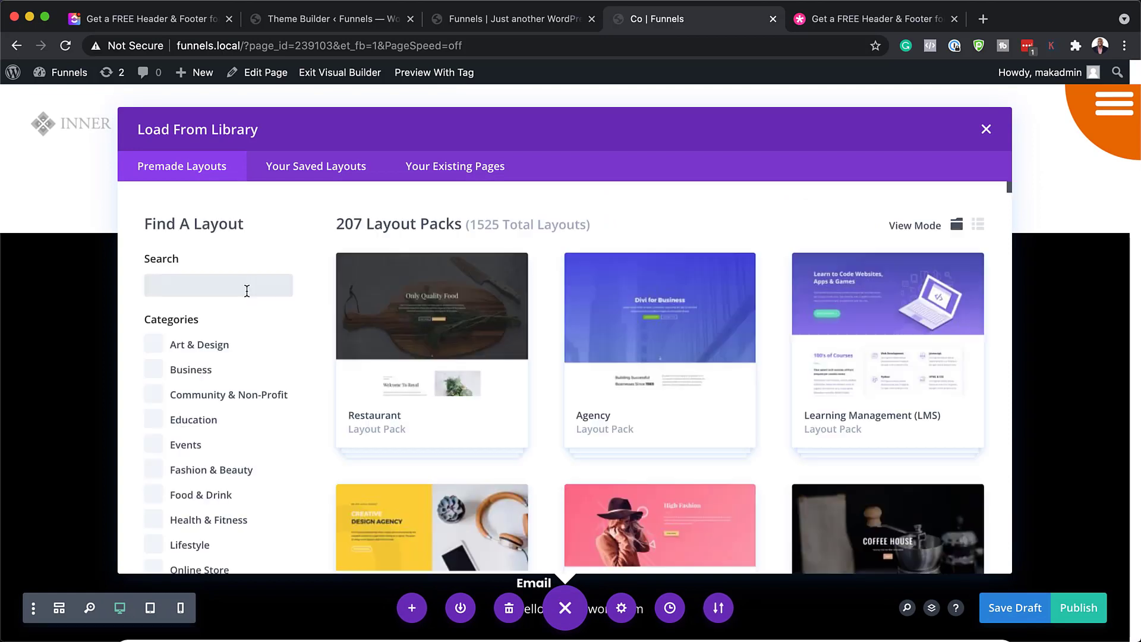
pyautogui.click(246, 291)
pyautogui.write('coworking')
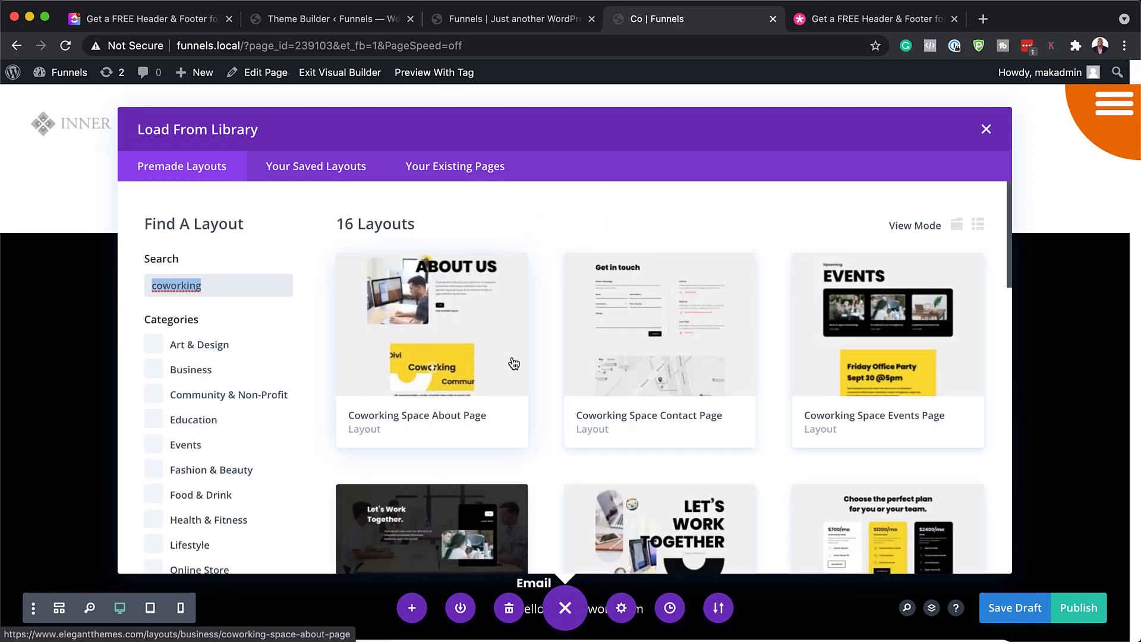
pyautogui.scroll(-3, 535, 365)
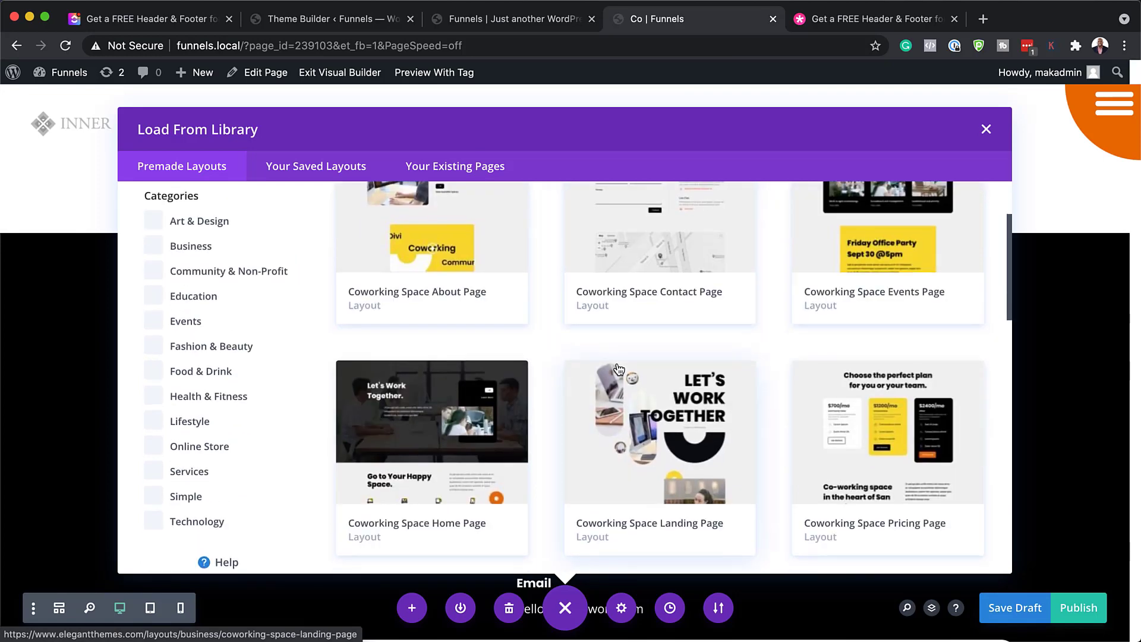
pyautogui.click(681, 412)
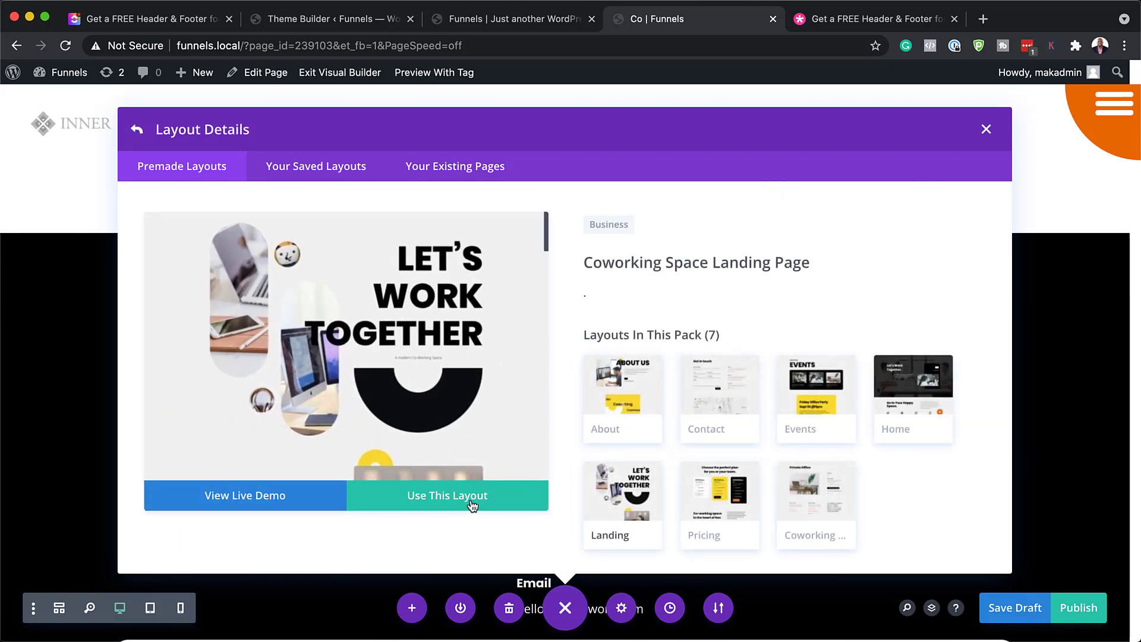
pyautogui.click(472, 506)
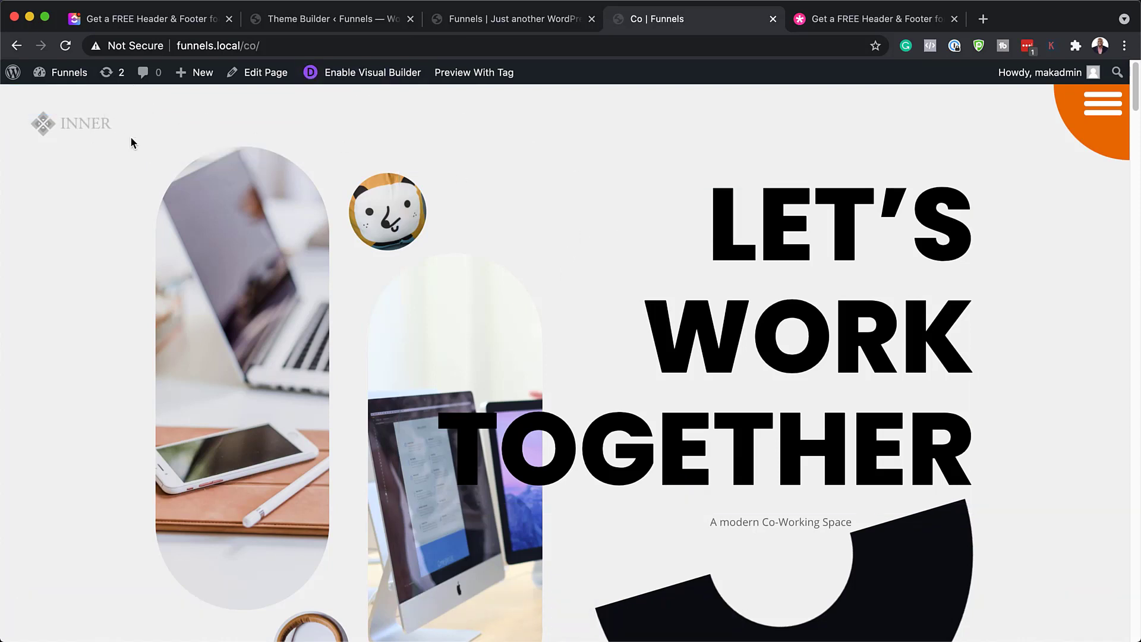
pyautogui.click(1106, 112)
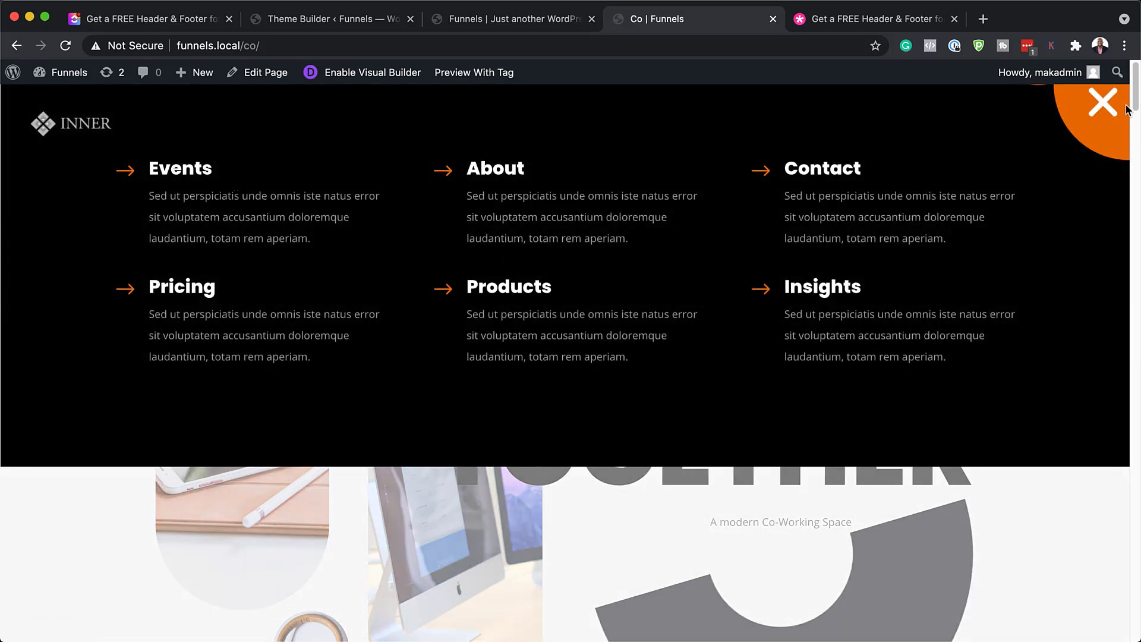
pyautogui.click(1107, 112)
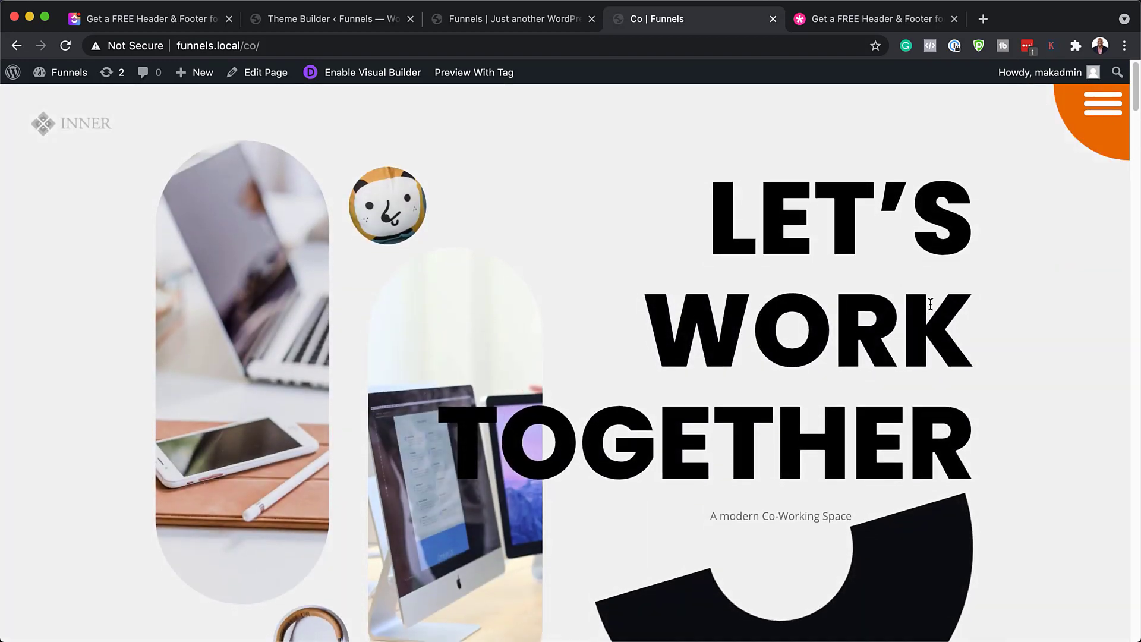
pyautogui.scroll(-10, 930, 304)
pyautogui.scroll(-15, 930, 304)
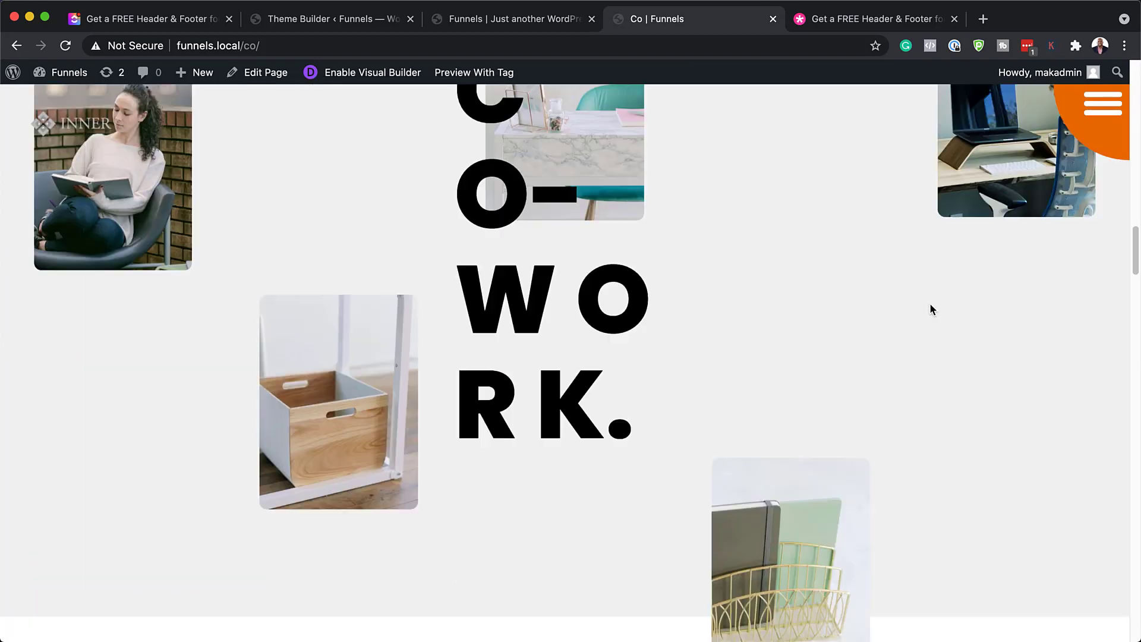
pyautogui.scroll(-15, 931, 309)
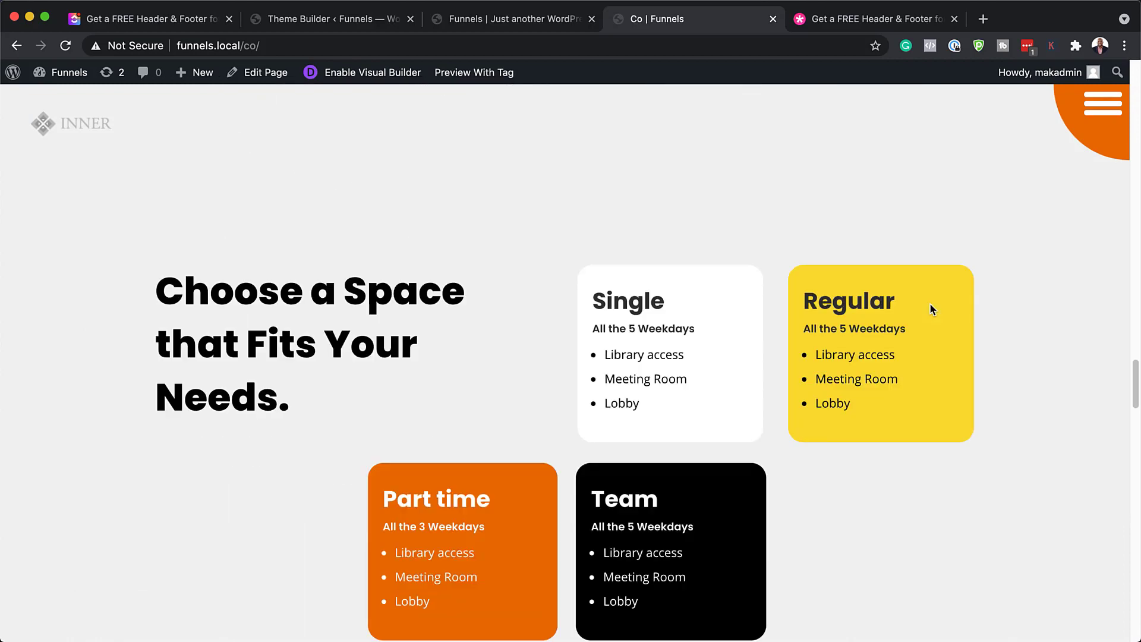
pyautogui.scroll(-15, 930, 309)
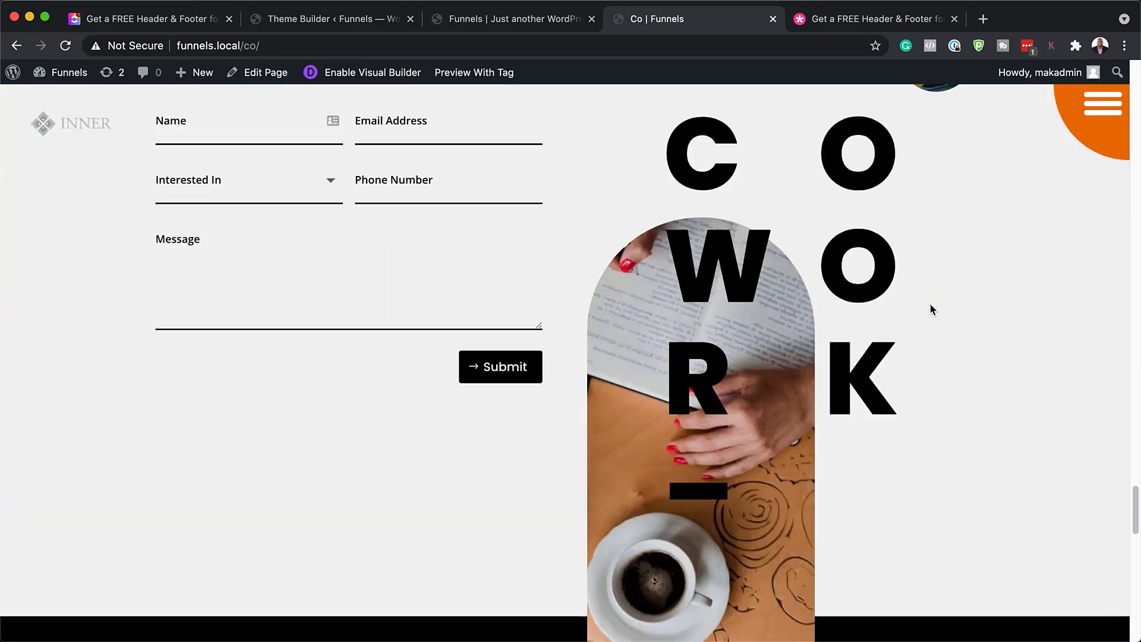
pyautogui.scroll(-1, 930, 309)
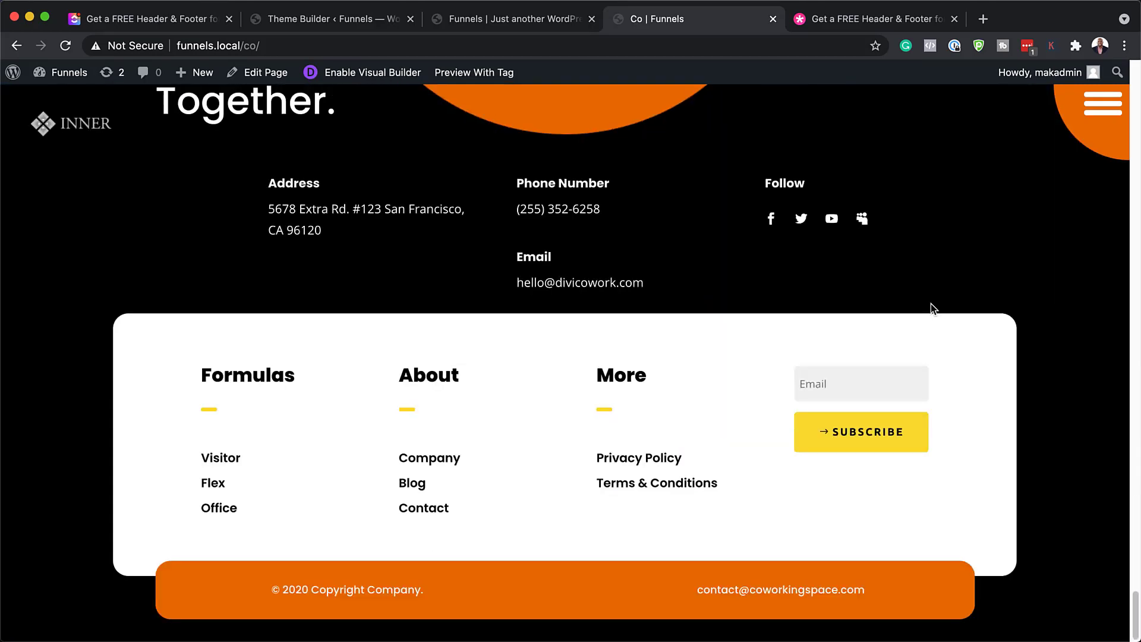